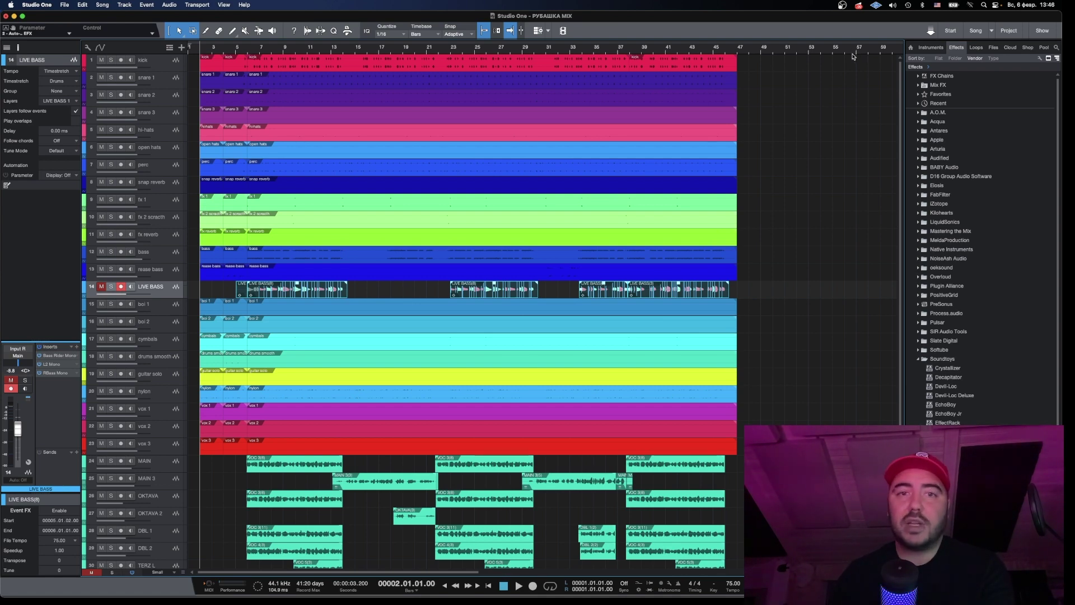
# Compare the arrangement at the Overview, Tiny and Small track heights, viewing the whole track list.
pyautogui.click(59, 250)
pyautogui.hotkey('shift', 'w')
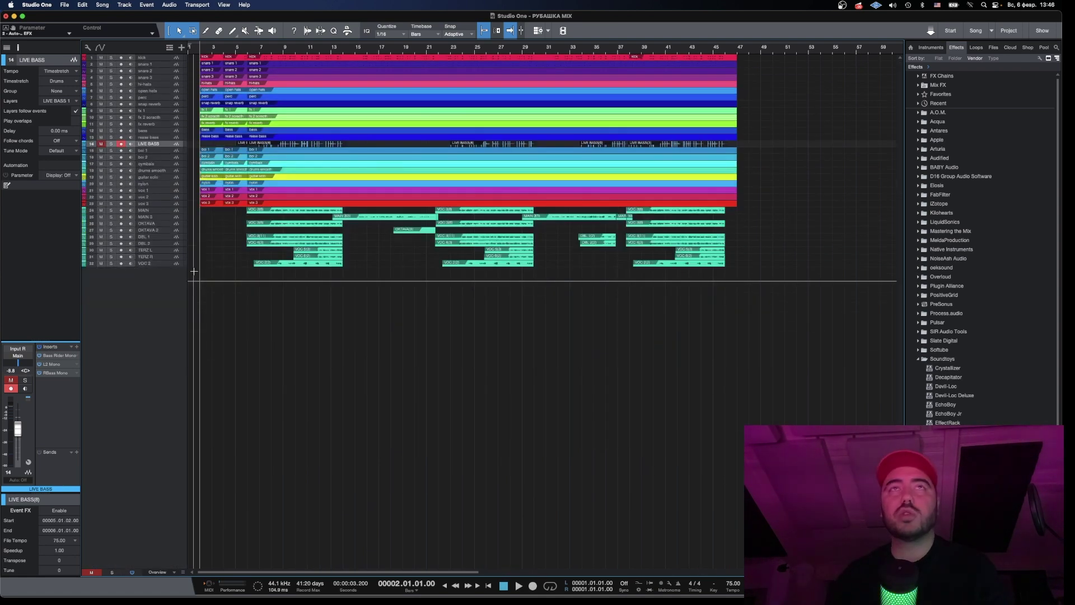
pyautogui.hotkey('shift', 'e')
pyautogui.hotkey('shift', 'w')
pyautogui.hotkey('shift', 'e')
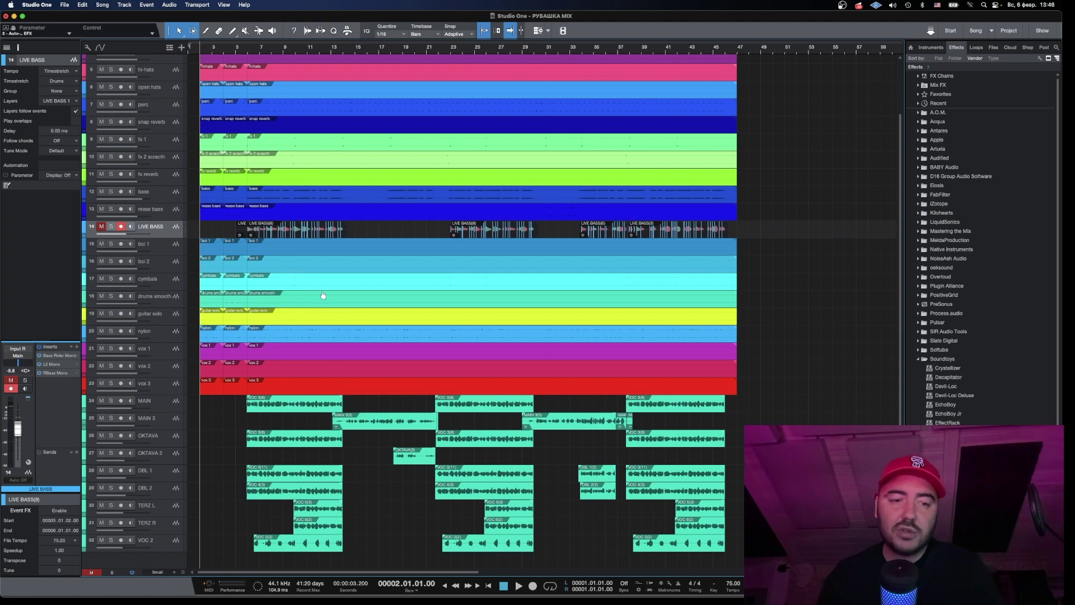
pyautogui.hotkey('shift', 'w')
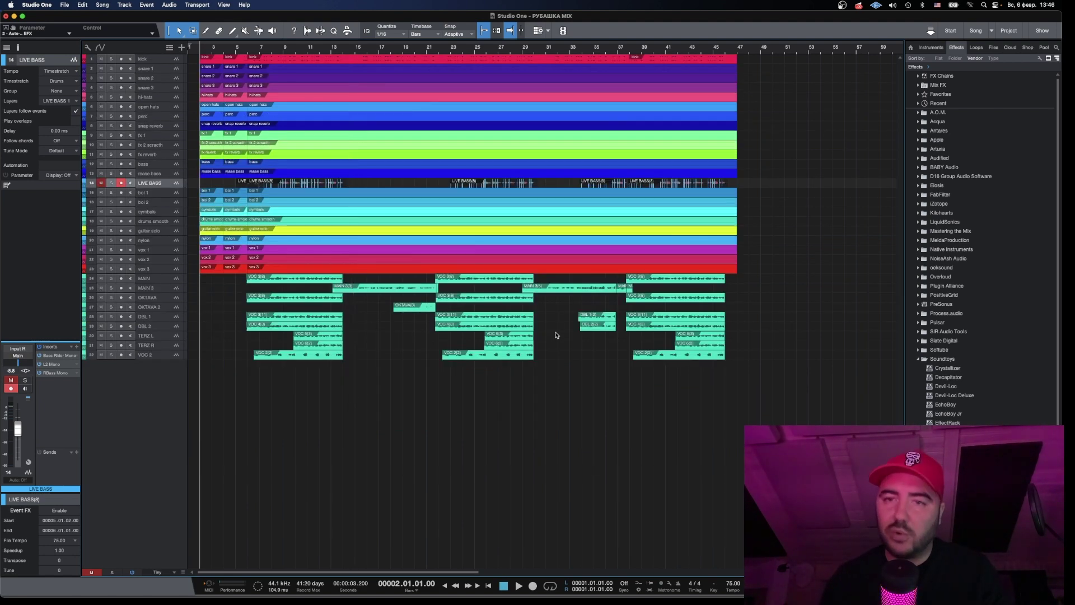
pyautogui.hotkey('shift', 'w')
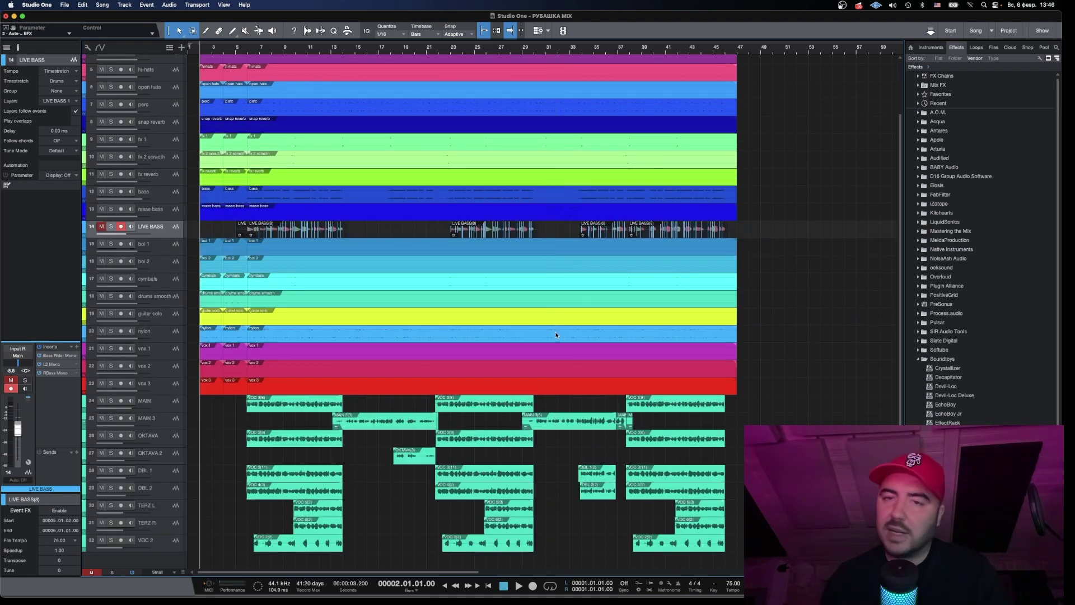
pyautogui.scroll(4, 555, 335)
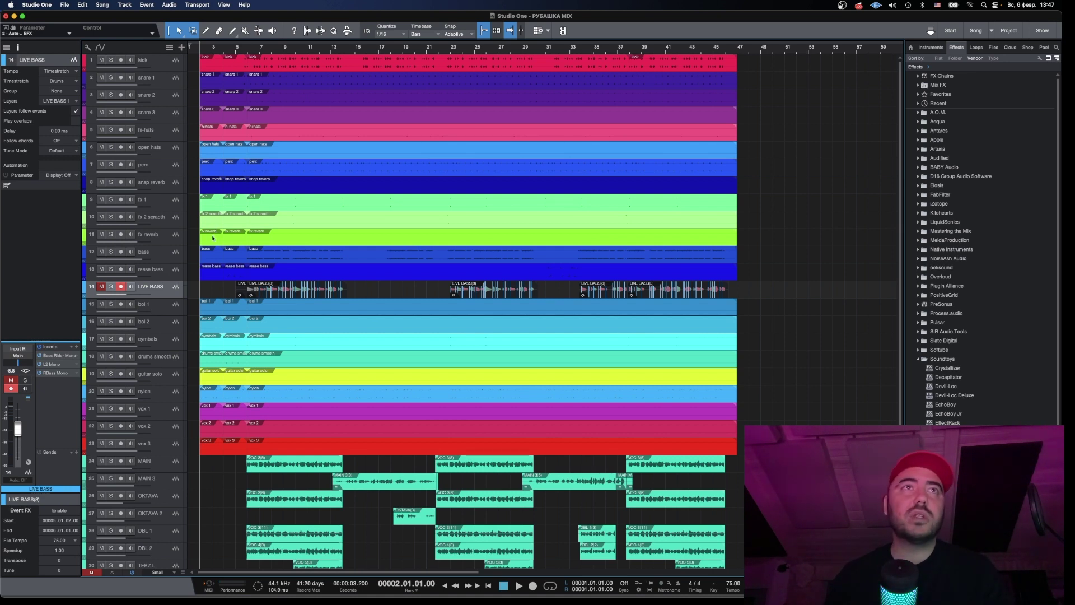
pyautogui.hotkey('shift', 'w')
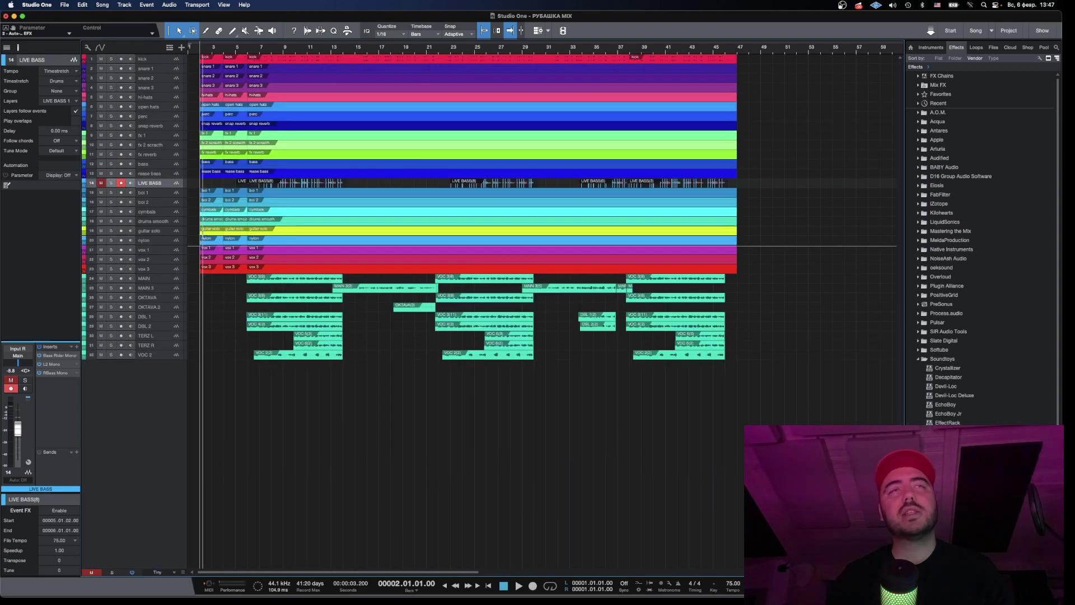
pyautogui.hotkey('shift', 'e')
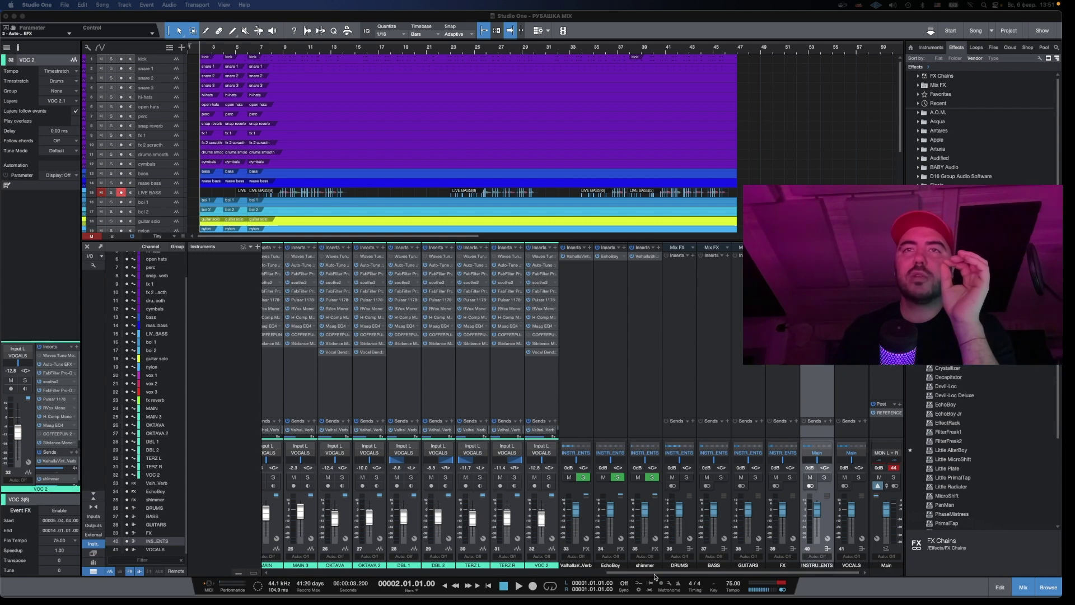
# Hide the mixer and move the selected vocal tracks, MAIN through VOC 2, to the start of the track list above kick.
pyautogui.moveTo(648, 575); pyautogui.dragTo(477, 578)
pyautogui.press('F3')
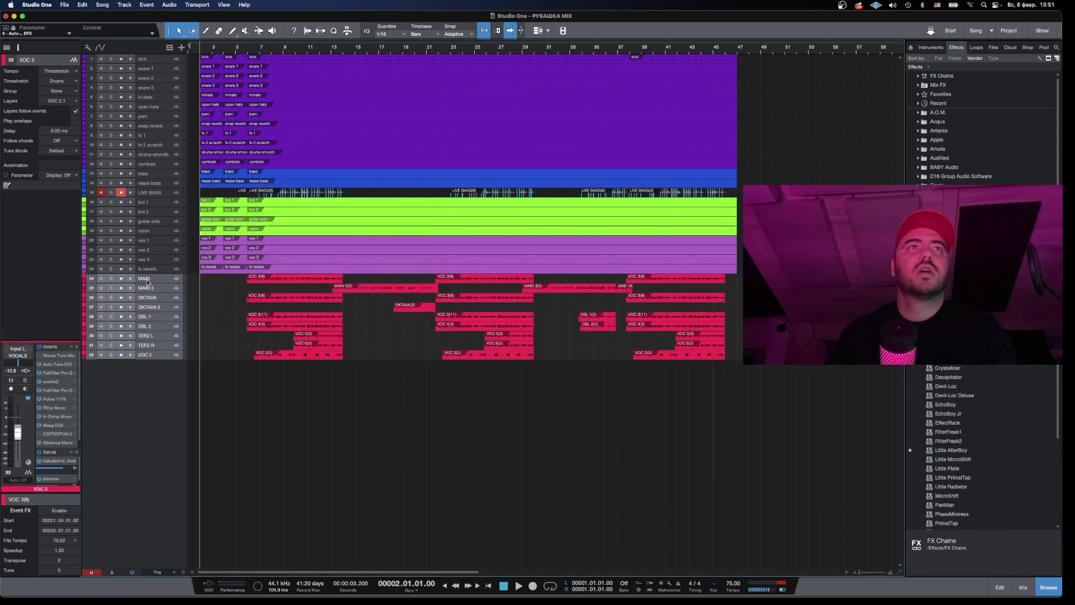
pyautogui.moveTo(148, 281); pyautogui.dragTo(147, 56)
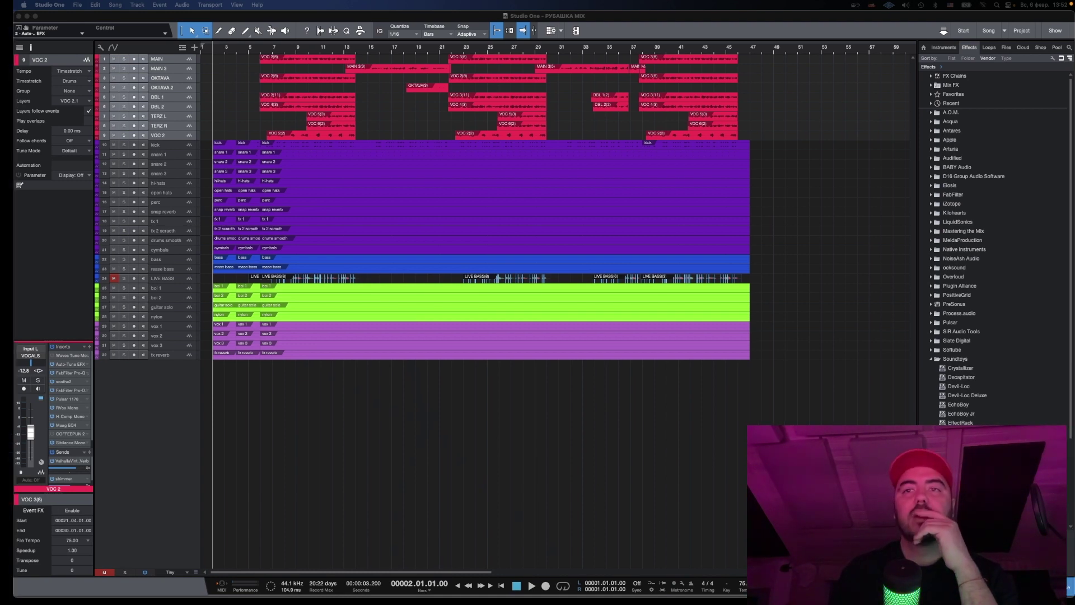
# Replace the vocal selection with the instrumental tracks from kick down to fx reverb.
pyautogui.click(346, 402)
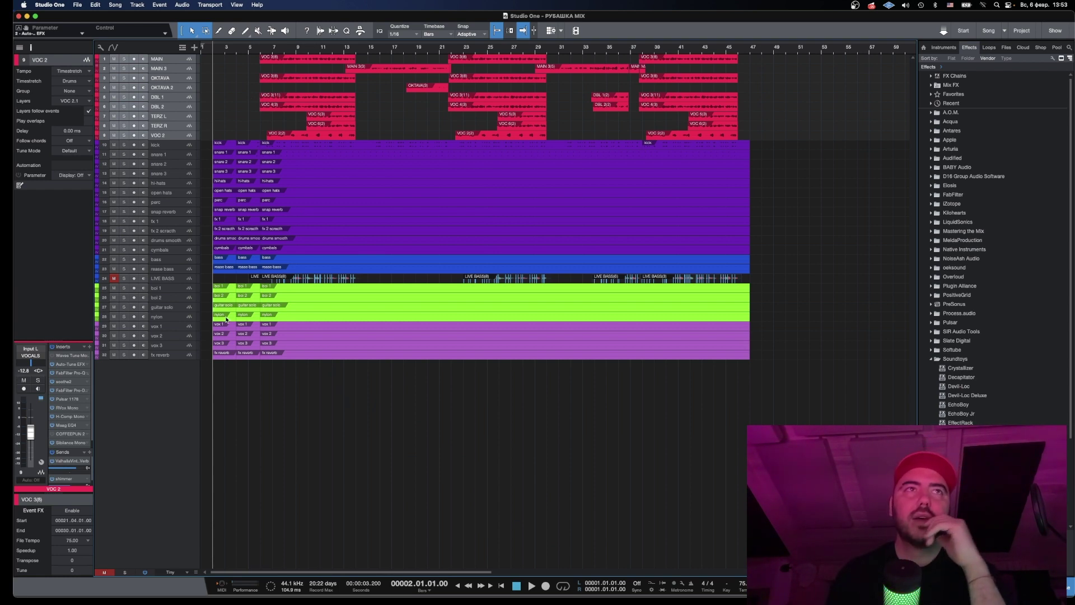
pyautogui.click(160, 145)
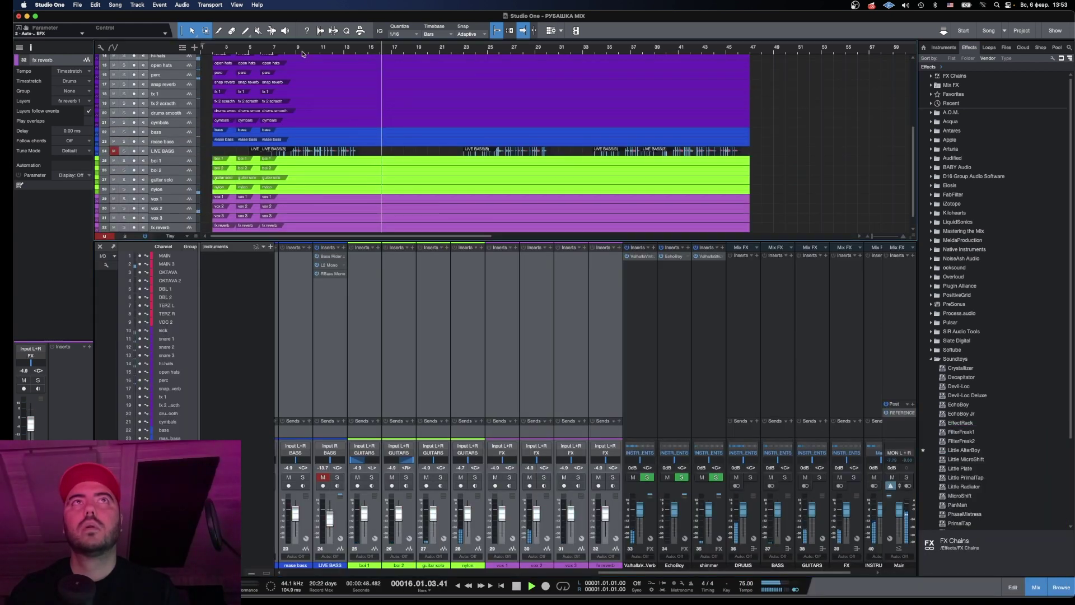
# Audition the mix from around bar 9, select the Main channel and stop playback.
pyautogui.click(303, 52)
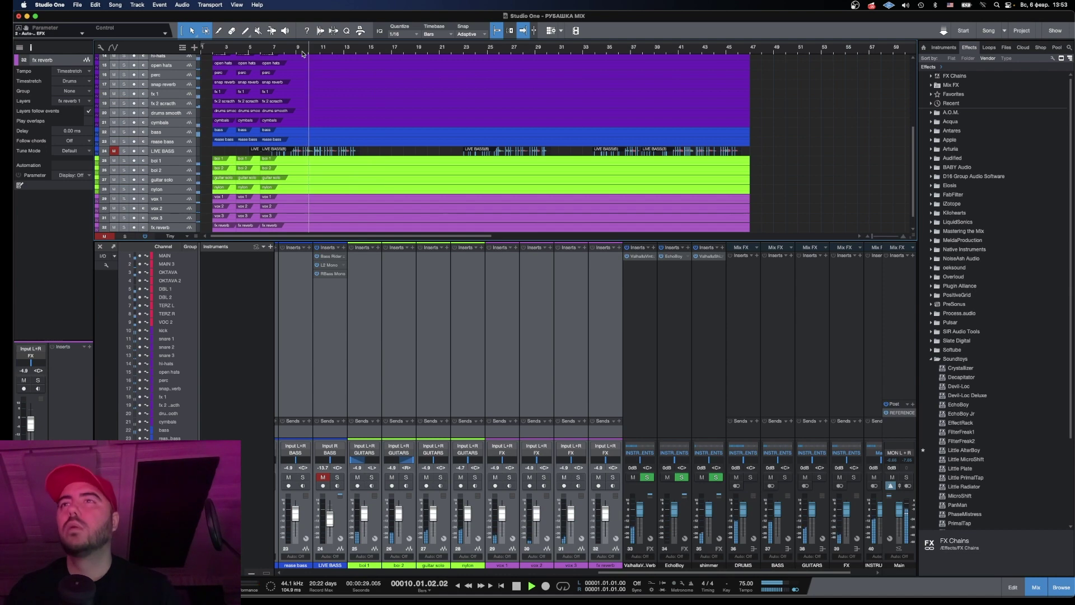
pyautogui.click(912, 464)
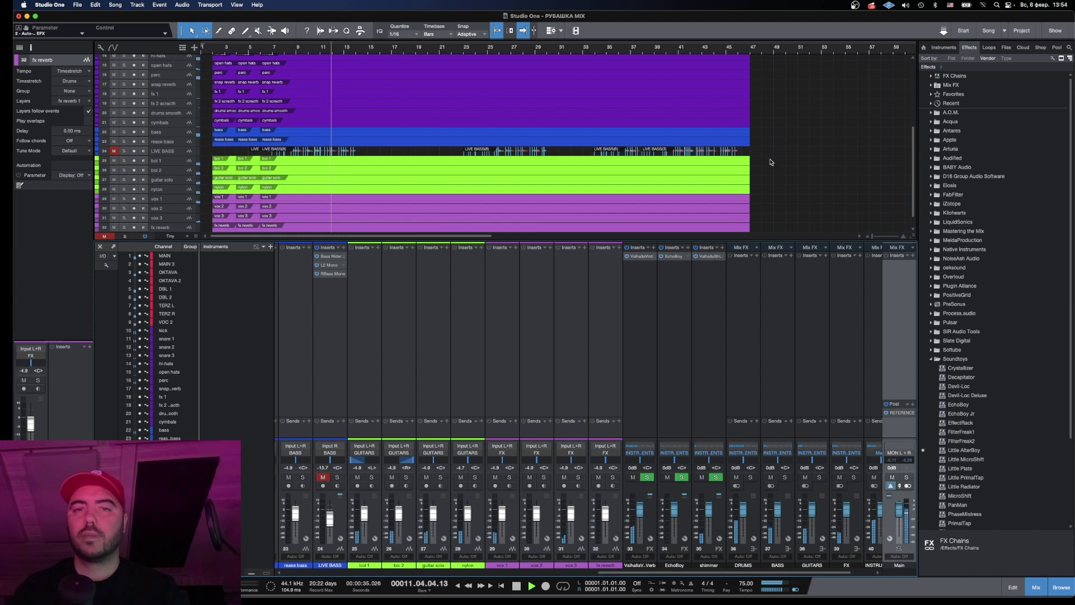
pyautogui.press('space')
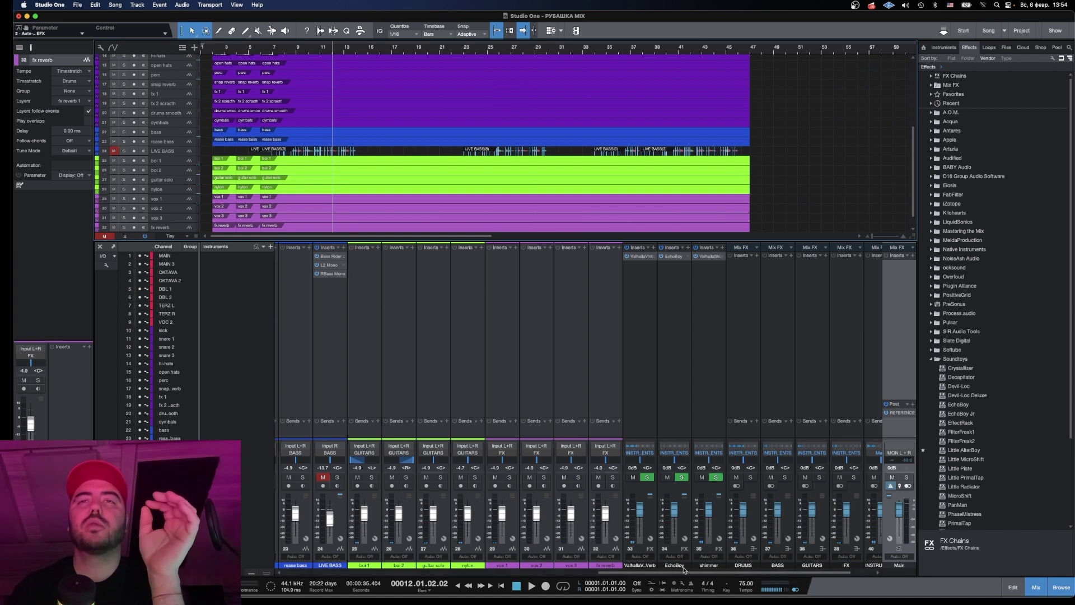
# Insert the Universal Audio plug-in UAD Ampex ATR-102 on the Main channel.
pyautogui.hscroll(3, 683, 570)
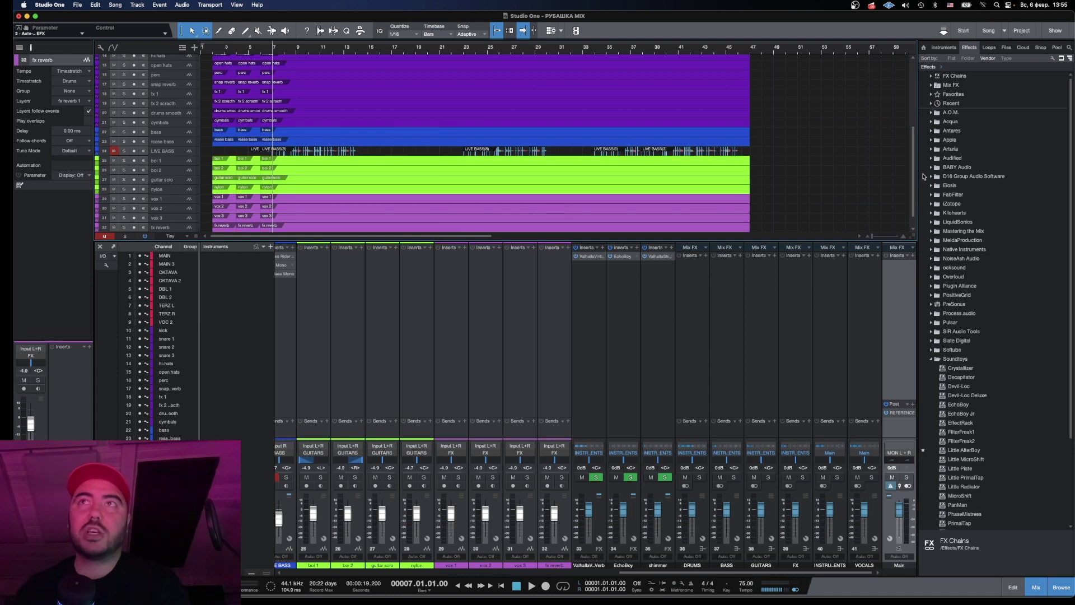
pyautogui.click(913, 256)
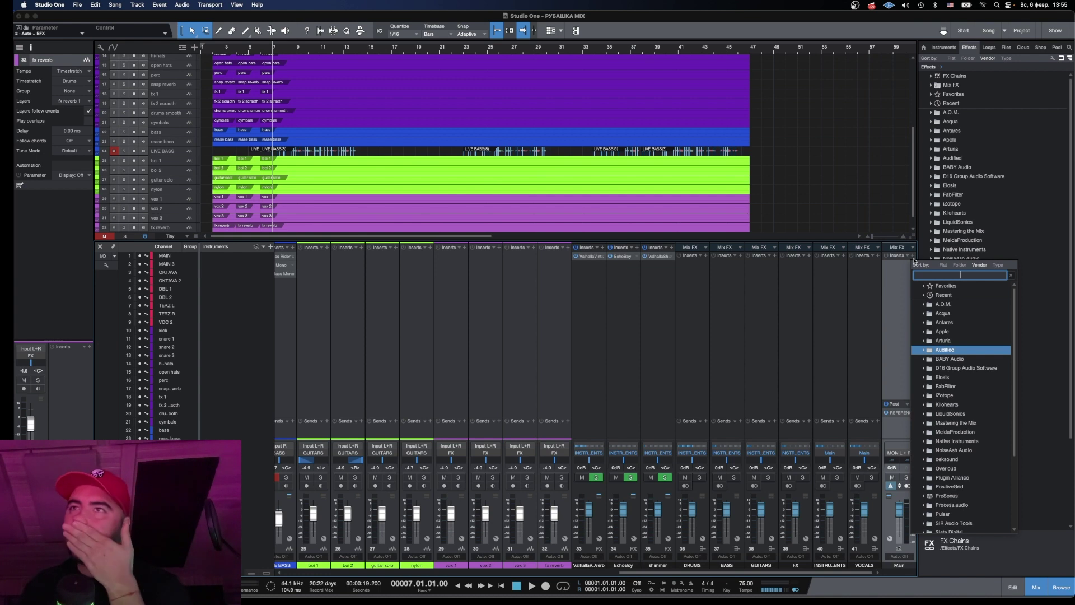
pyautogui.scroll(-4, 966, 400)
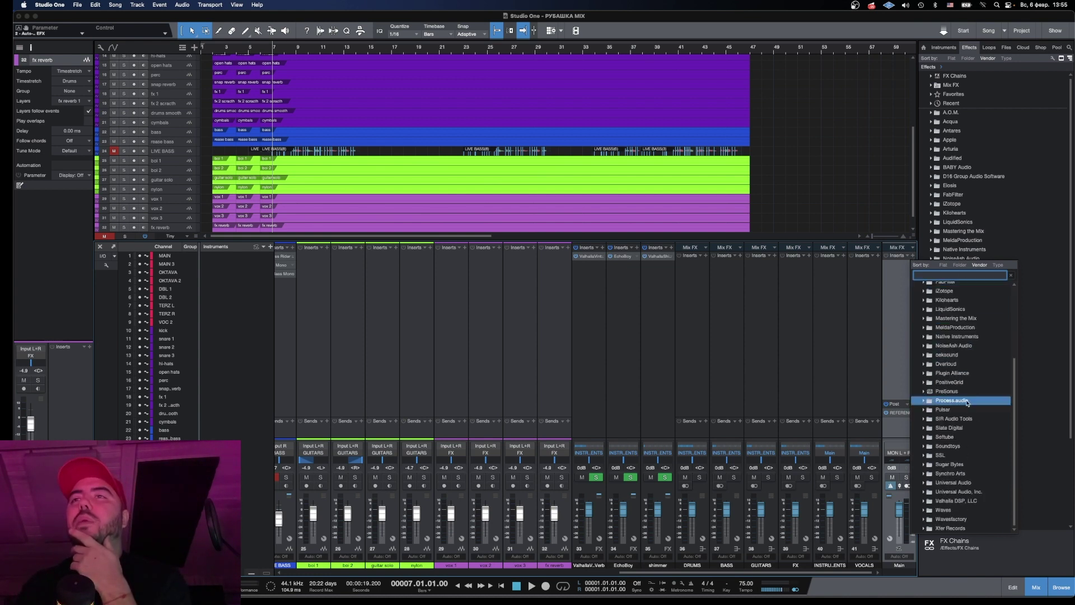
pyautogui.scroll(2, 929, 493)
pyautogui.click(925, 500)
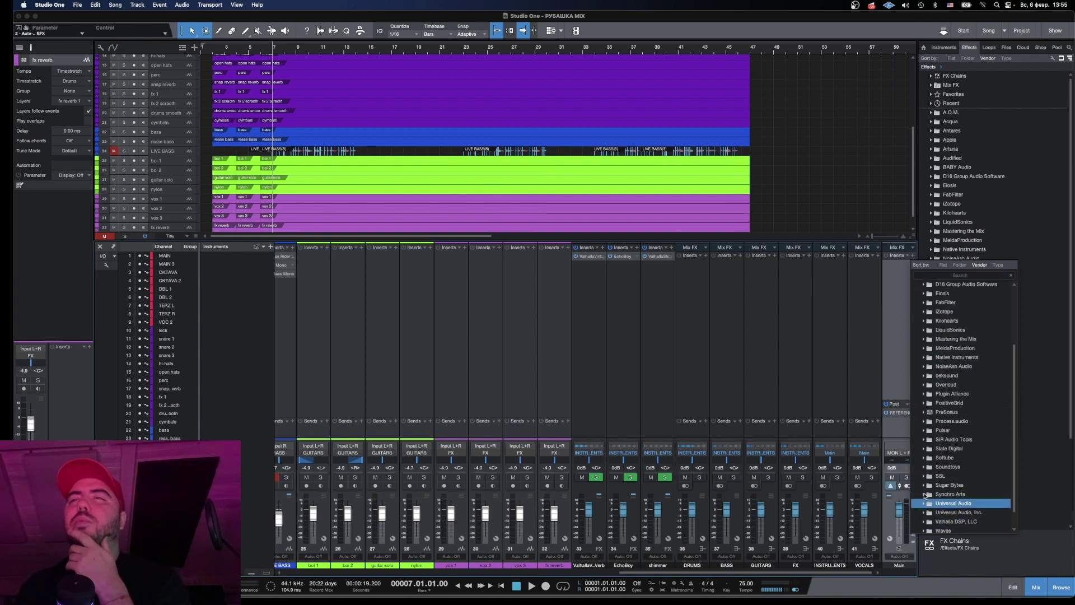
pyautogui.click(924, 511)
pyautogui.scroll(-5, 985, 448)
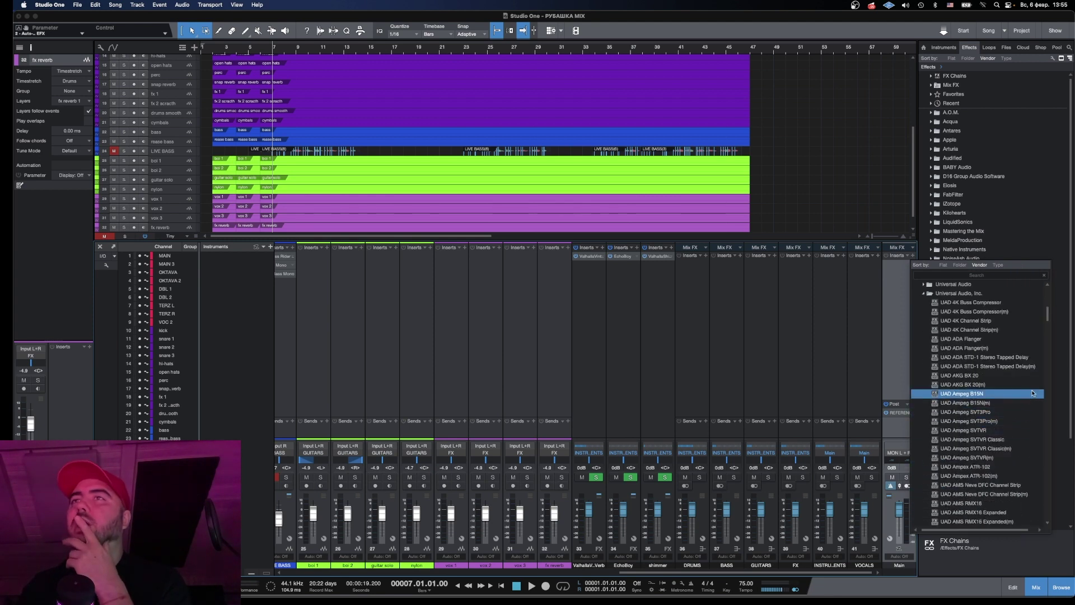
pyautogui.scroll(-1, 1033, 393)
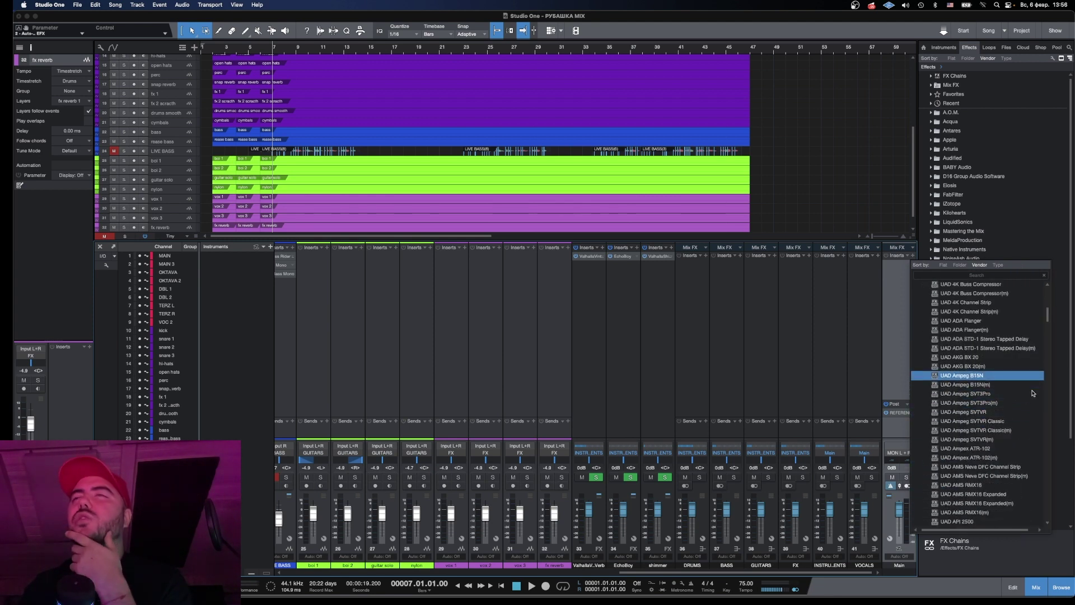
pyautogui.click(989, 450)
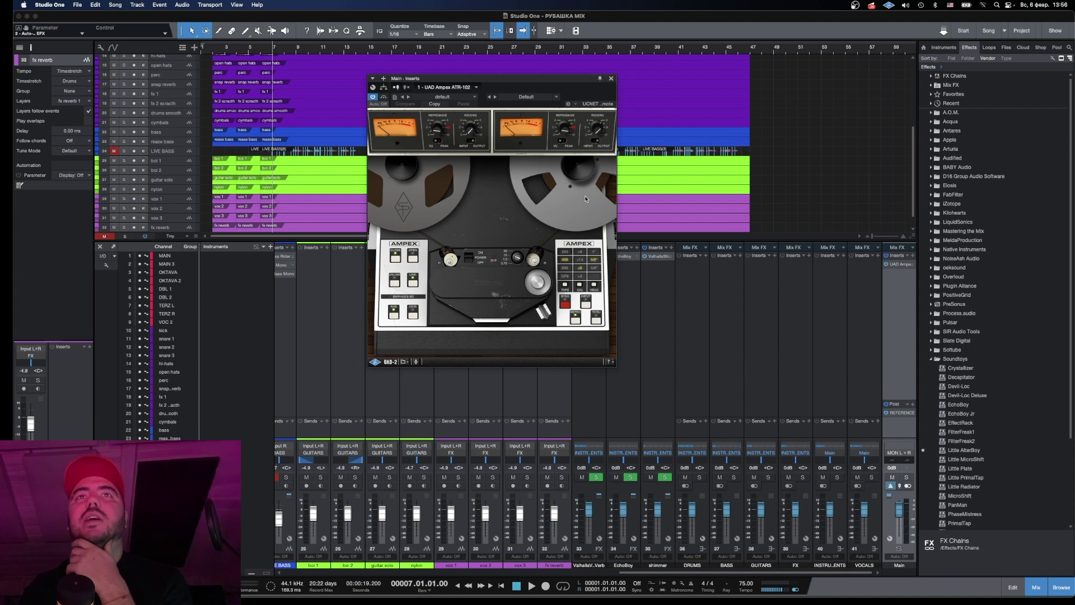
# Load the "MIX MP Aint That Pretty" preset in the Ampex ATR-102, audition it from around bar 9 and close the plug-in window.
pyautogui.press('space')
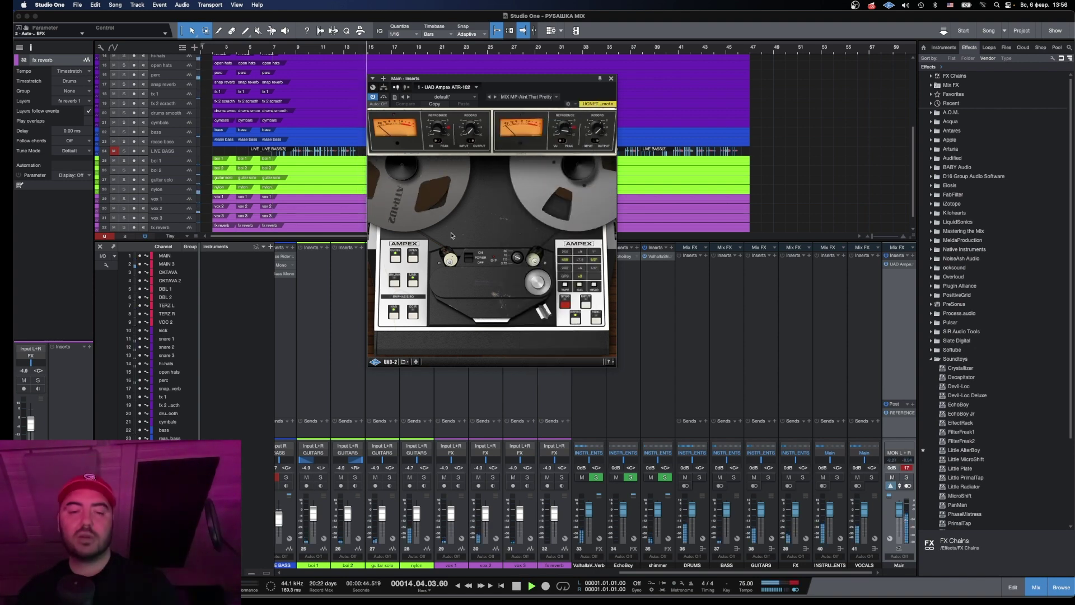
pyautogui.click(305, 51)
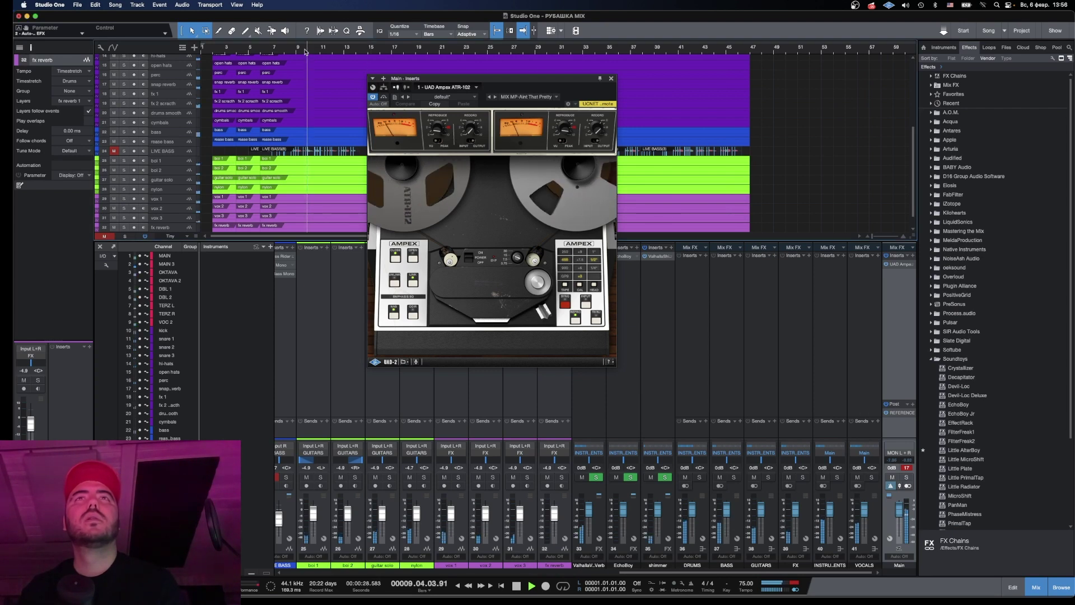
pyautogui.click(611, 78)
pyautogui.press('space')
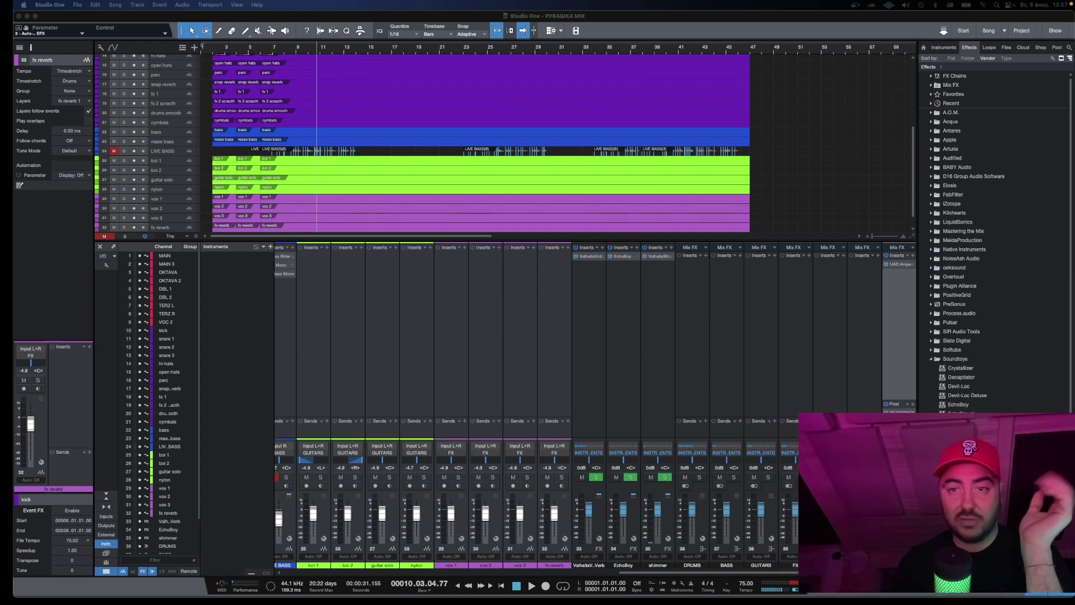
pyautogui.press('space')
pyautogui.click(913, 255)
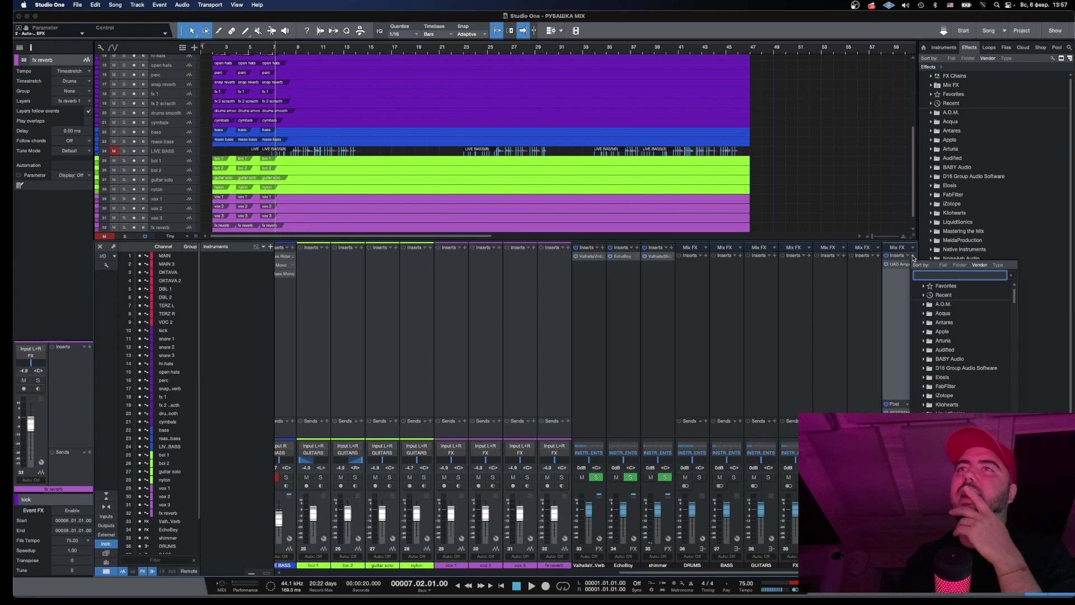
pyautogui.scroll(-3, 942, 328)
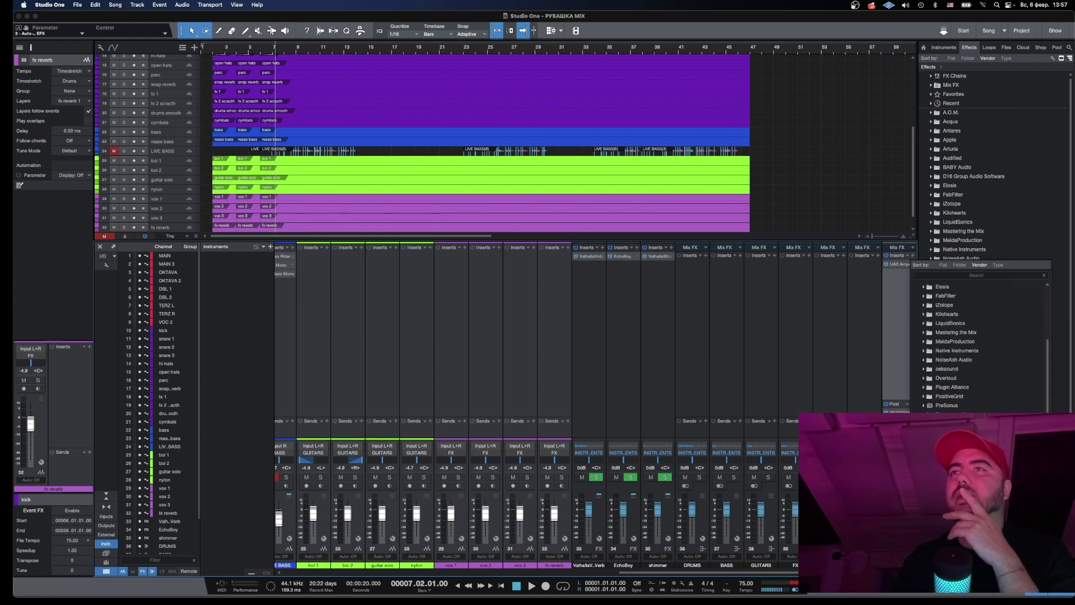
pyautogui.click(963, 405)
pyautogui.click(738, 84)
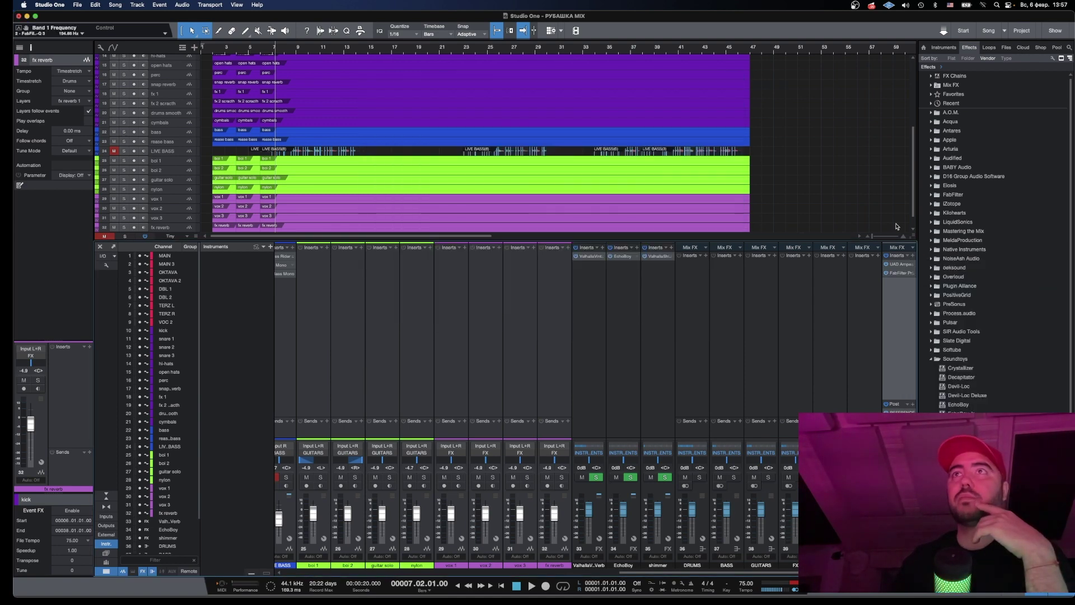
# Insert the Brainworx bx_digital V3 equalizer on the Main channel after the Ampex ATR-102 and reposition its window.
pyautogui.click(912, 256)
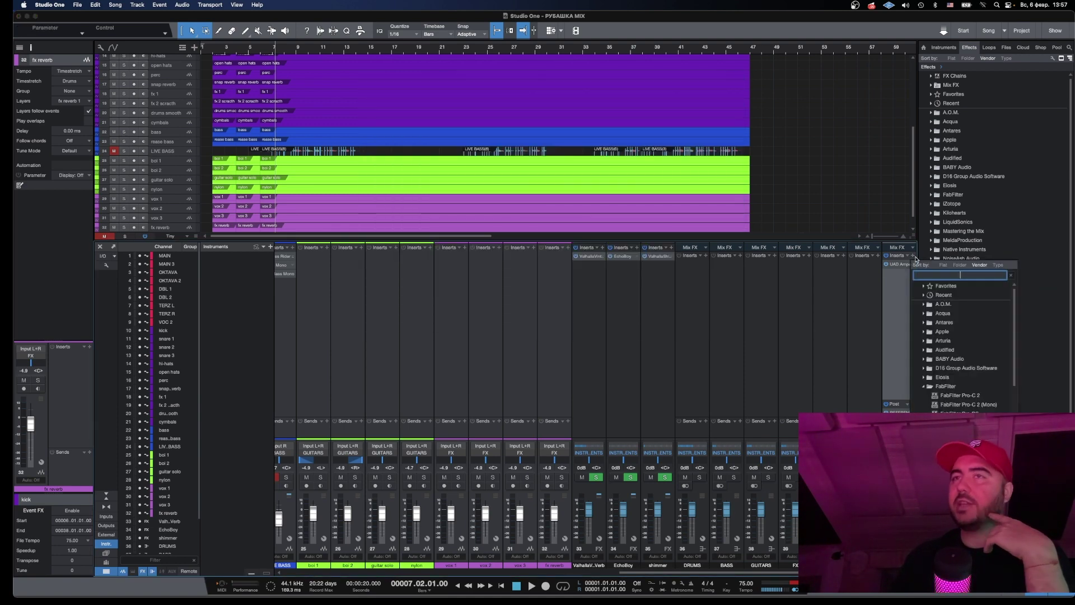
pyautogui.click(930, 385)
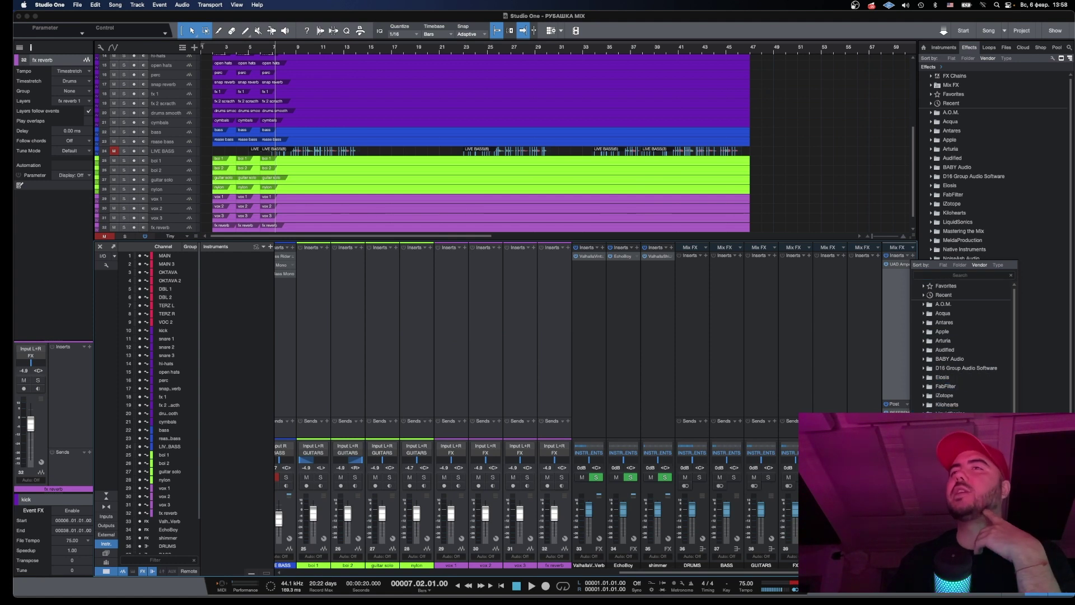
pyautogui.scroll(-1, 963, 345)
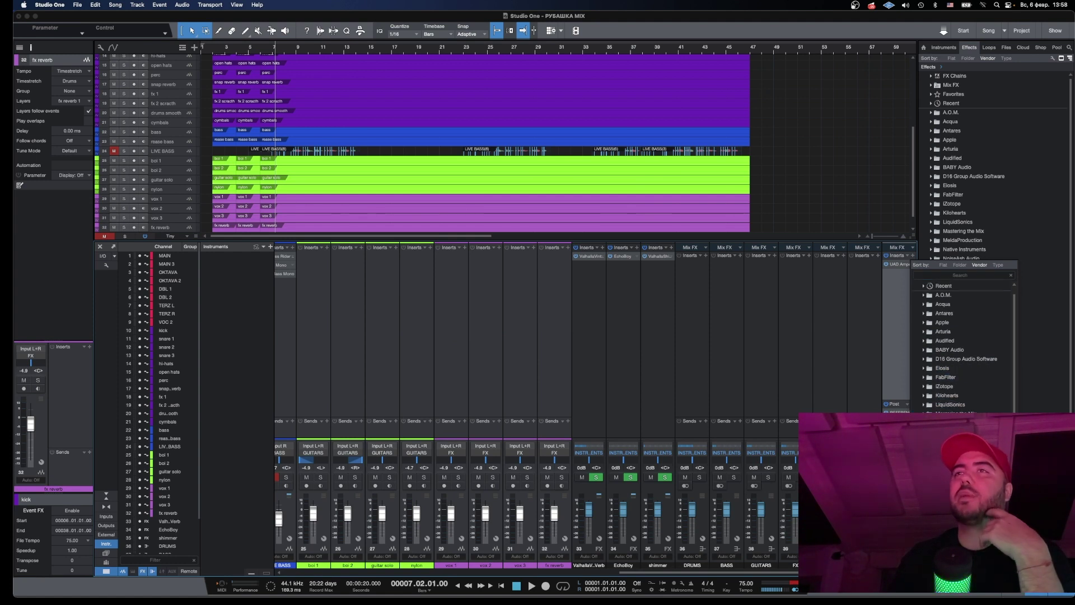
pyautogui.press('Return')
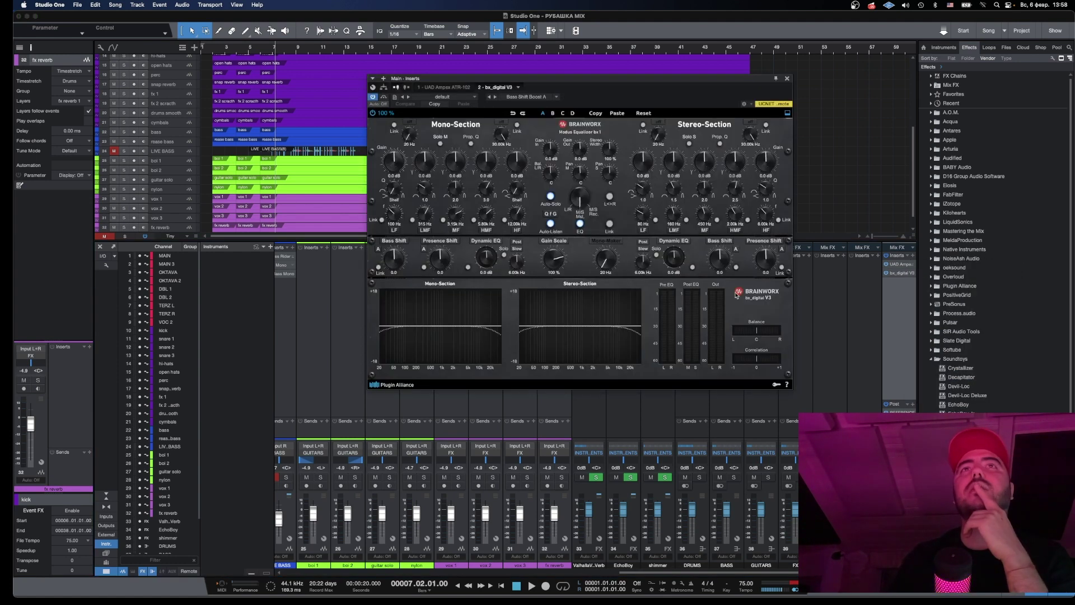
pyautogui.moveTo(645, 79); pyautogui.dragTo(498, 170)
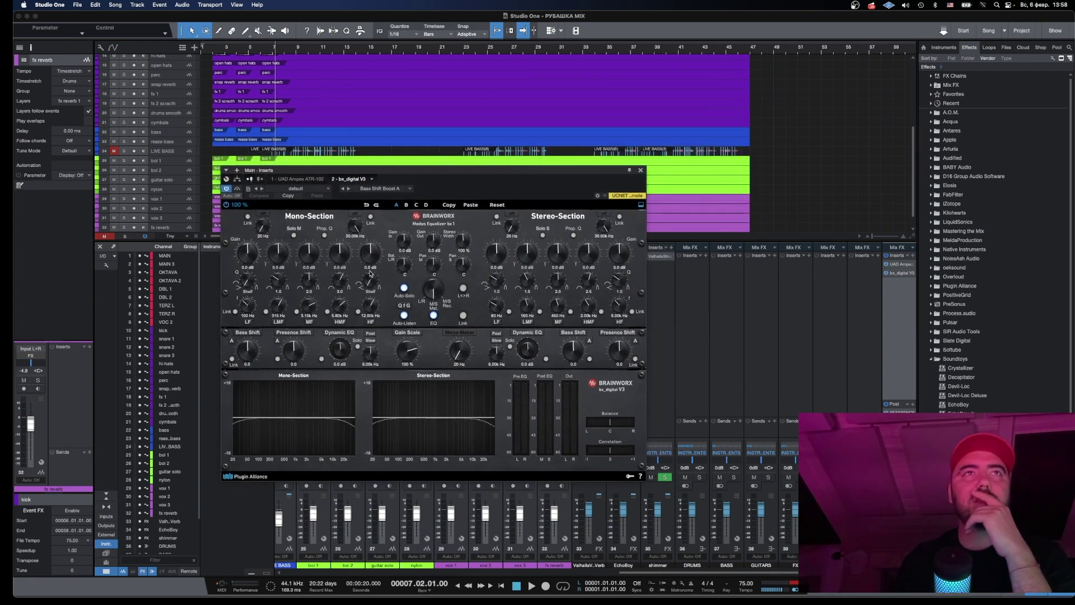
# Enable bx_digital V3's Mono-Maker at about 199 Hz and set the Stereo-Section low-cut filter to about 200 Hz.
pyautogui.click(465, 334)
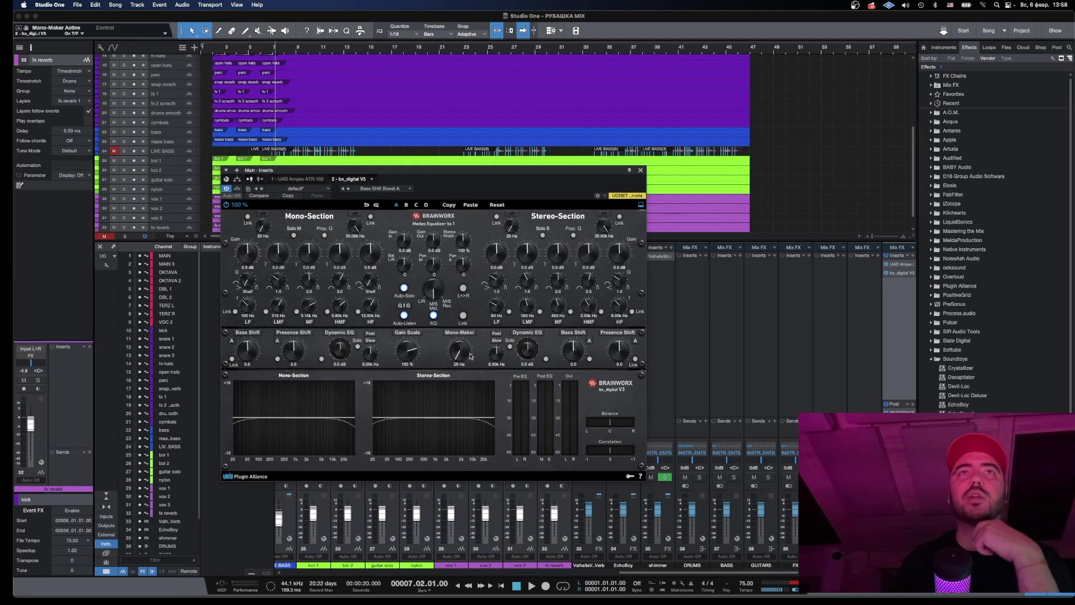
pyautogui.moveTo(462, 351); pyautogui.dragTo(462, 329)
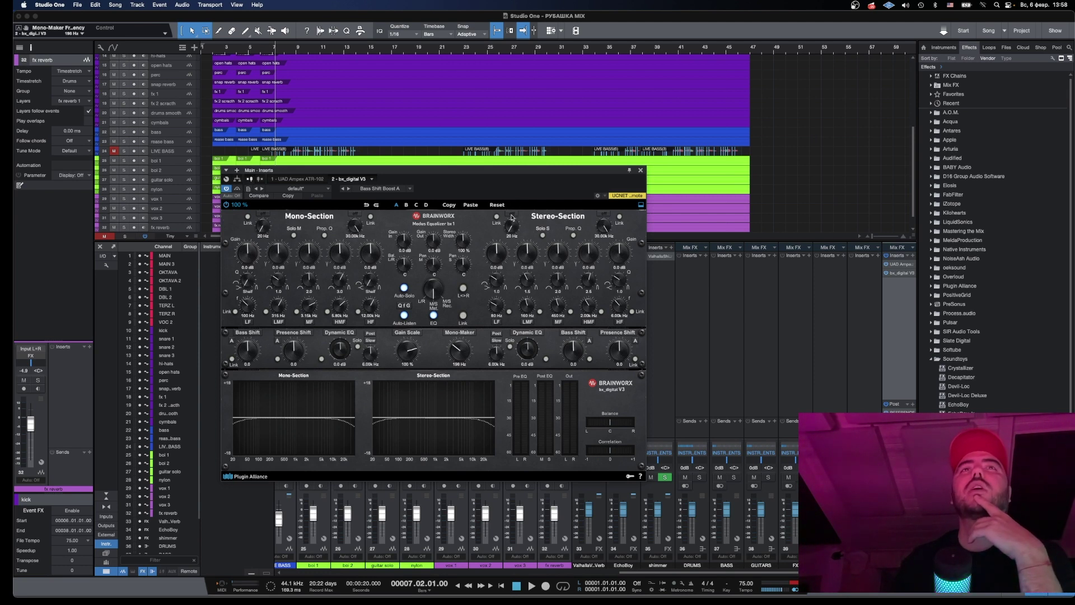
pyautogui.moveTo(511, 216); pyautogui.dragTo(514, 203)
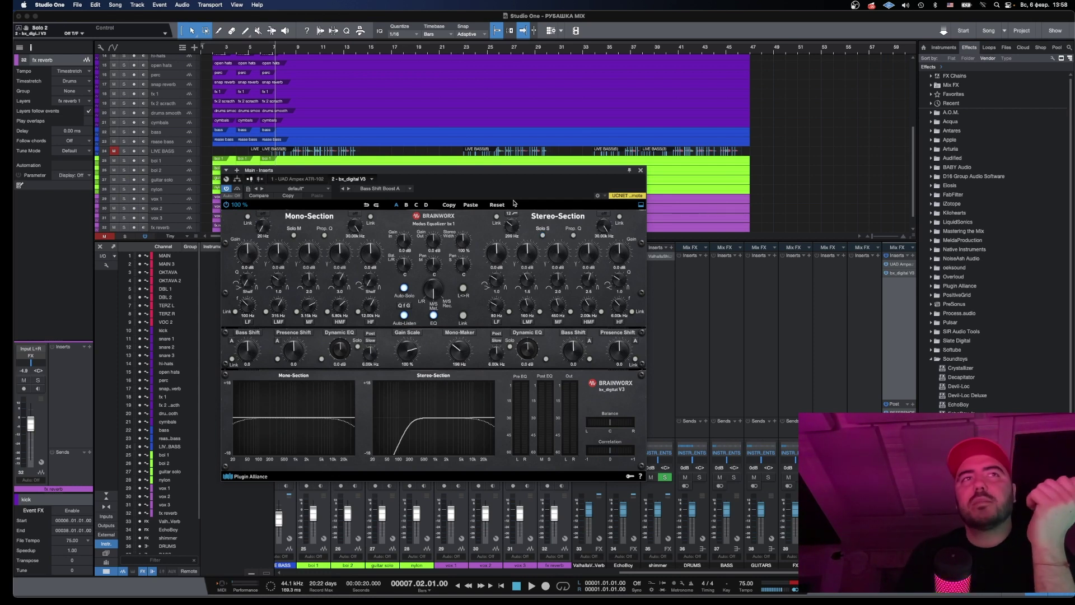
# Insert the Universal Audio plug-in UAD SSL G Bus Compressor on the Main channel after bx_digital V3.
pyautogui.click(905, 273)
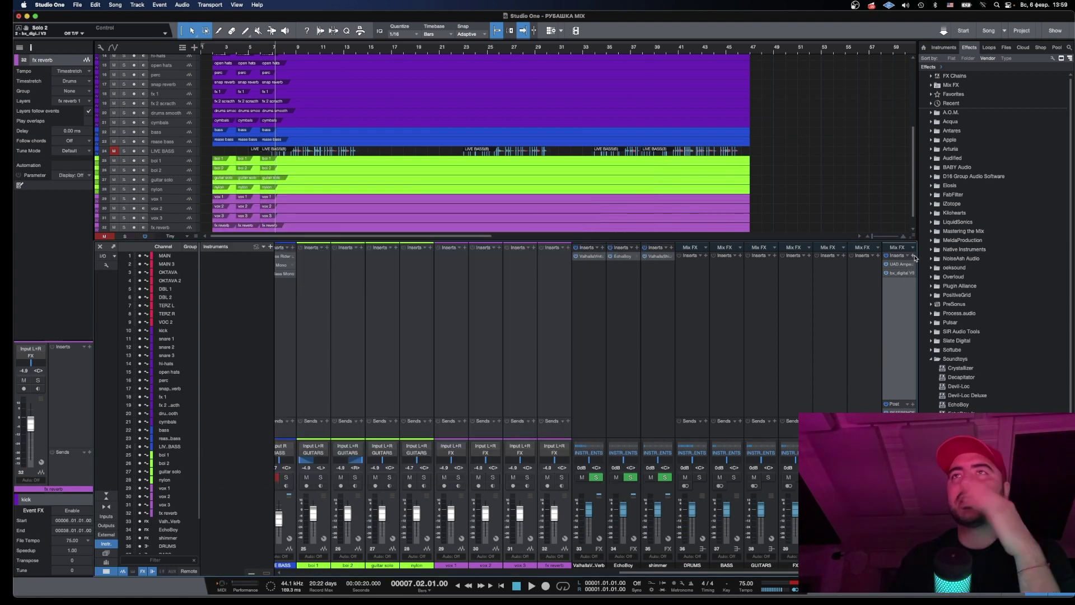
pyautogui.click(914, 256)
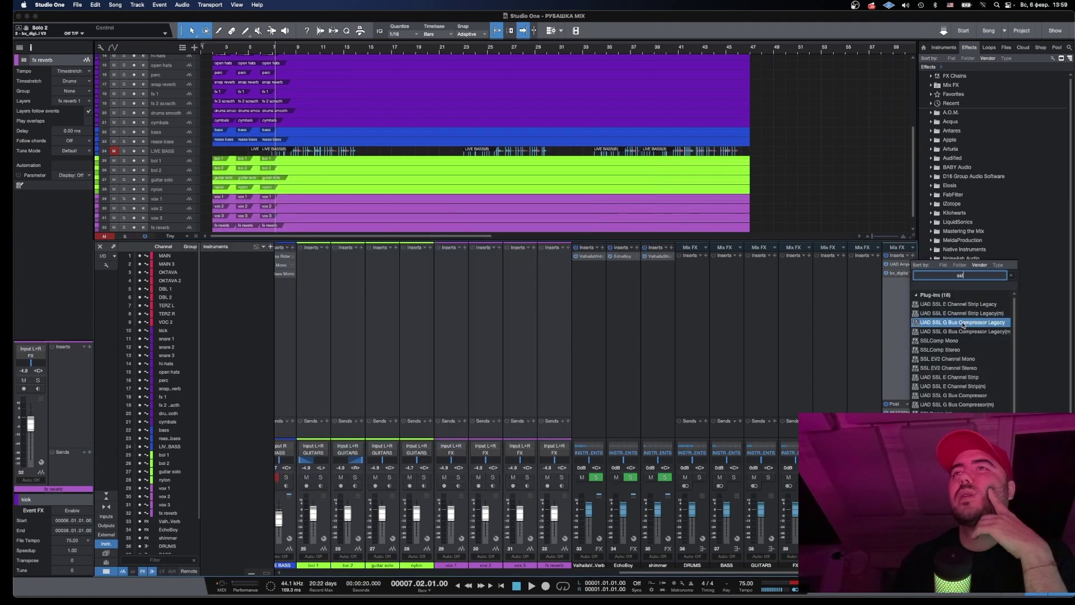
pyautogui.click(987, 397)
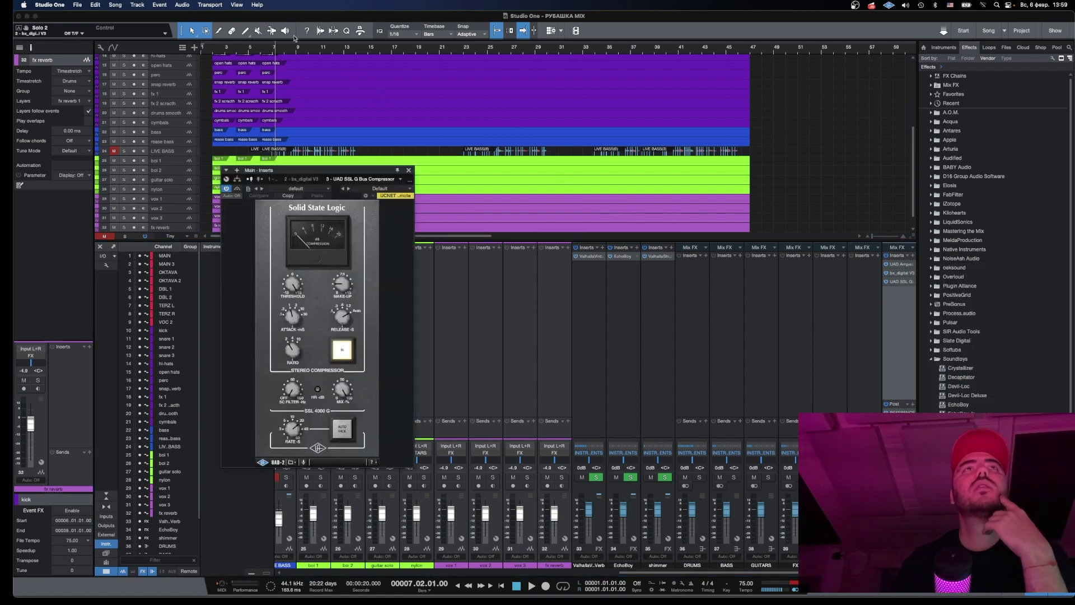
# Set the SSL G Bus Compressor's sidechain filter to about 81 Hz and audition the mix from around bar 6.
pyautogui.press('space')
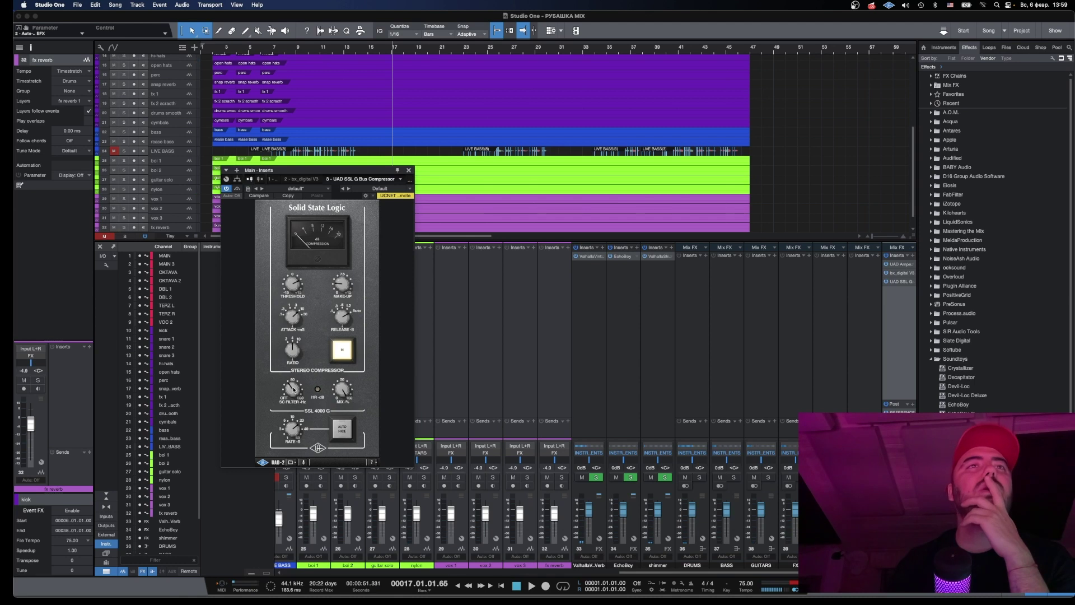
pyautogui.click(293, 387)
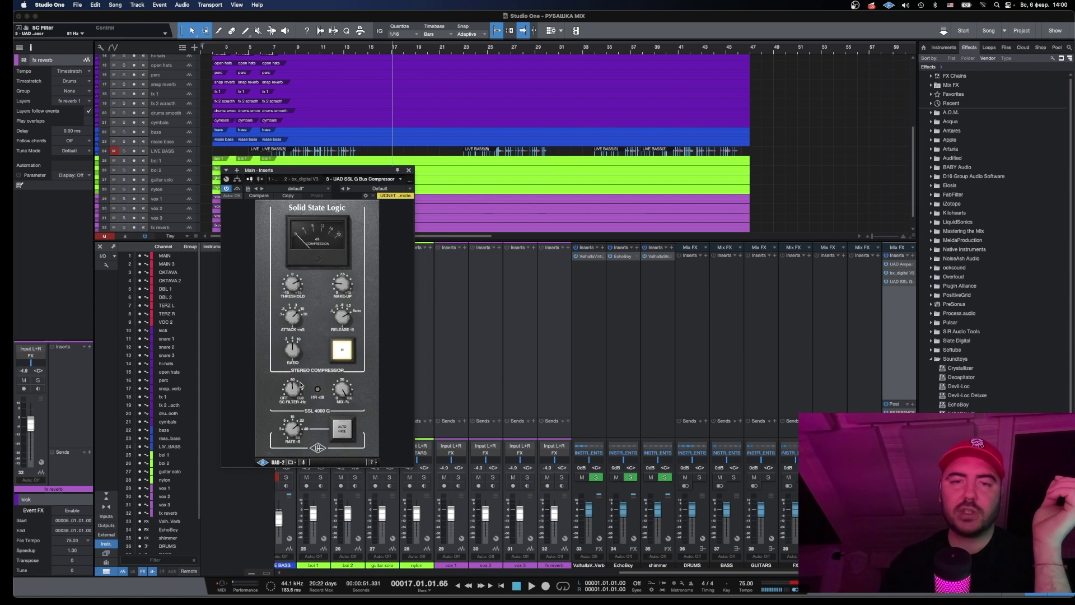
pyautogui.click(270, 51)
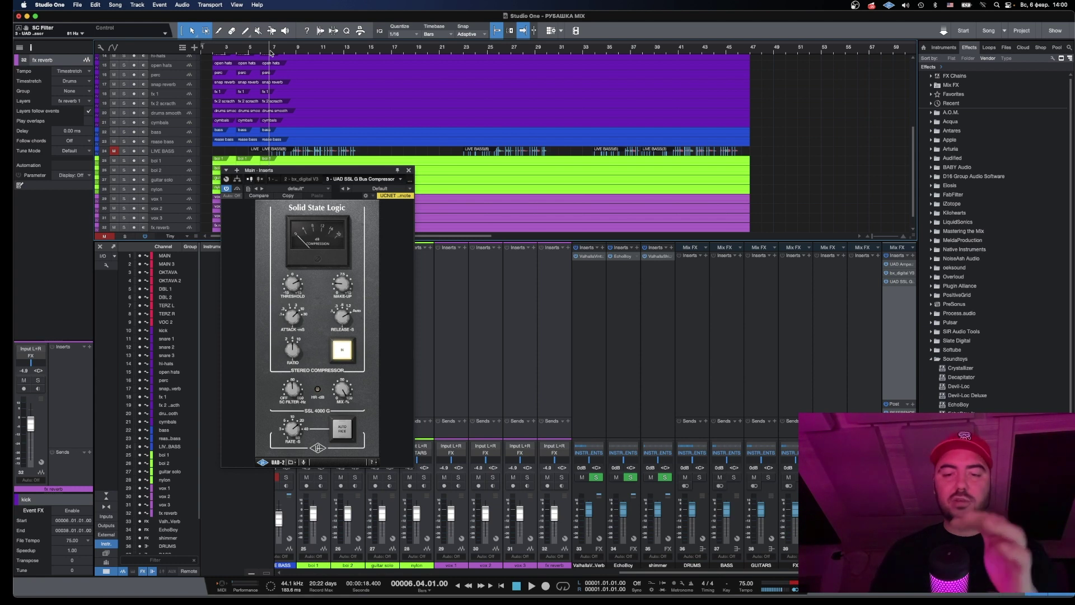
pyautogui.click(312, 48)
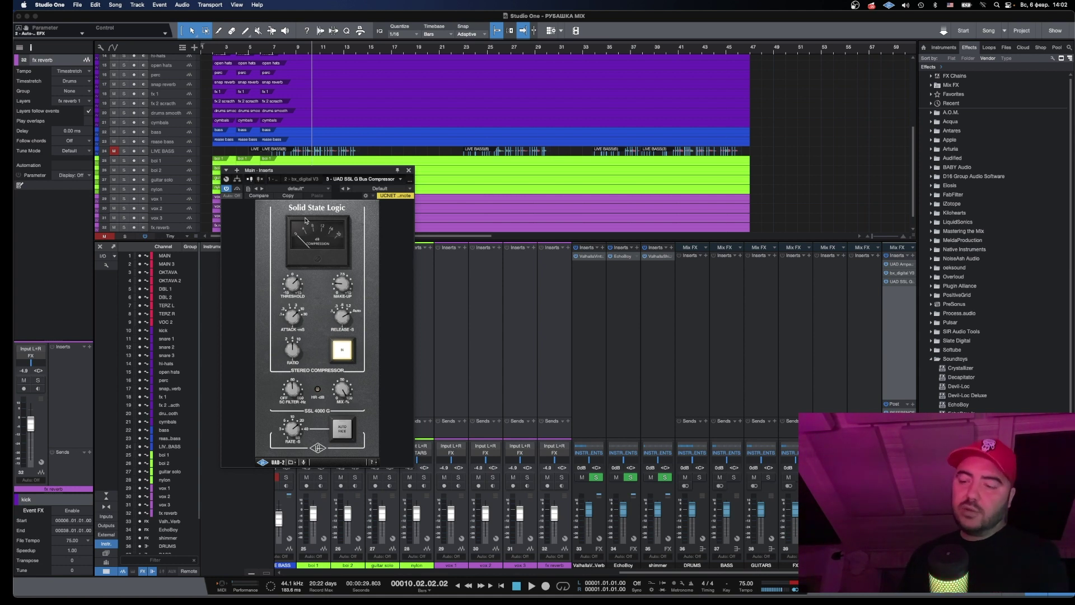
pyautogui.click(262, 56)
pyautogui.click(269, 49)
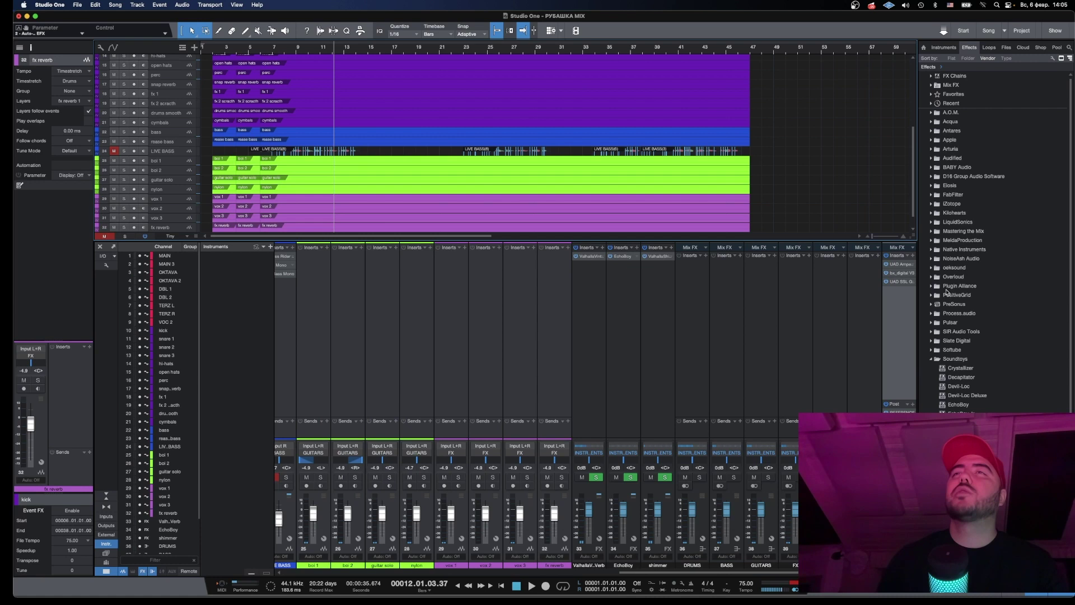
# Insert the A.O.M. Invisible Limiter on the Main channel after the SSL G Bus Compressor.
pyautogui.click(913, 256)
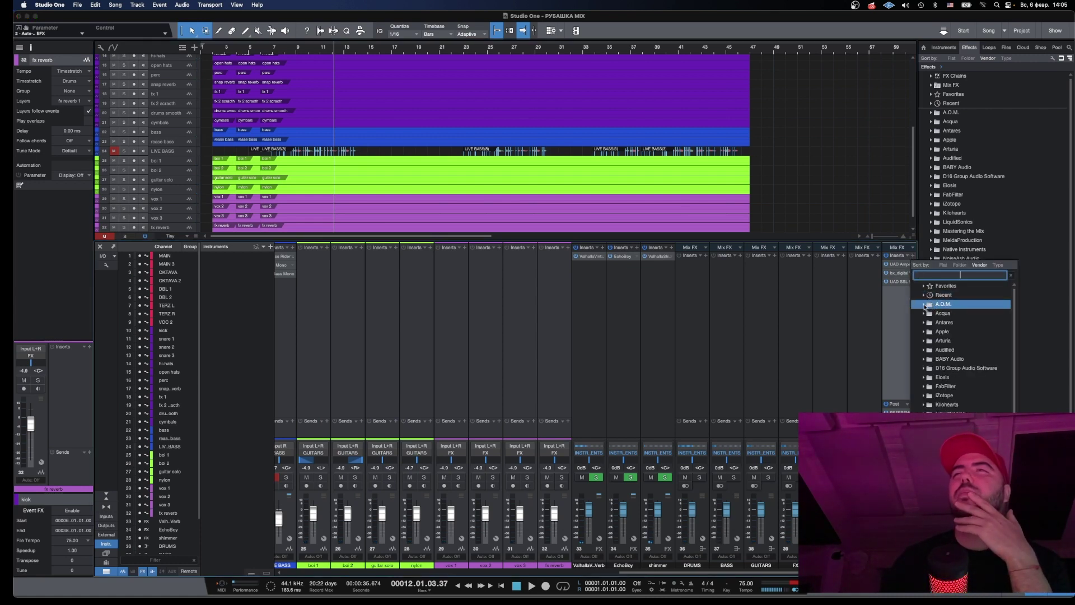
pyautogui.click(923, 304)
pyautogui.click(944, 323)
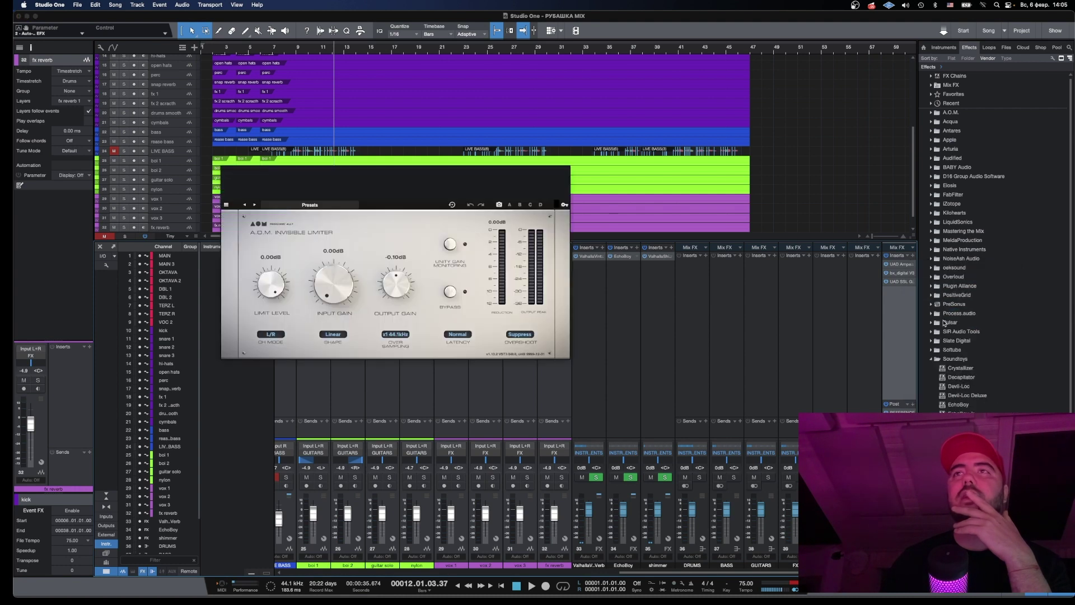
# Raise the Invisible Limiter's input gain to 7.92 dB, audition the mix from bar 7 and close the plug-in window.
pyautogui.click(274, 49)
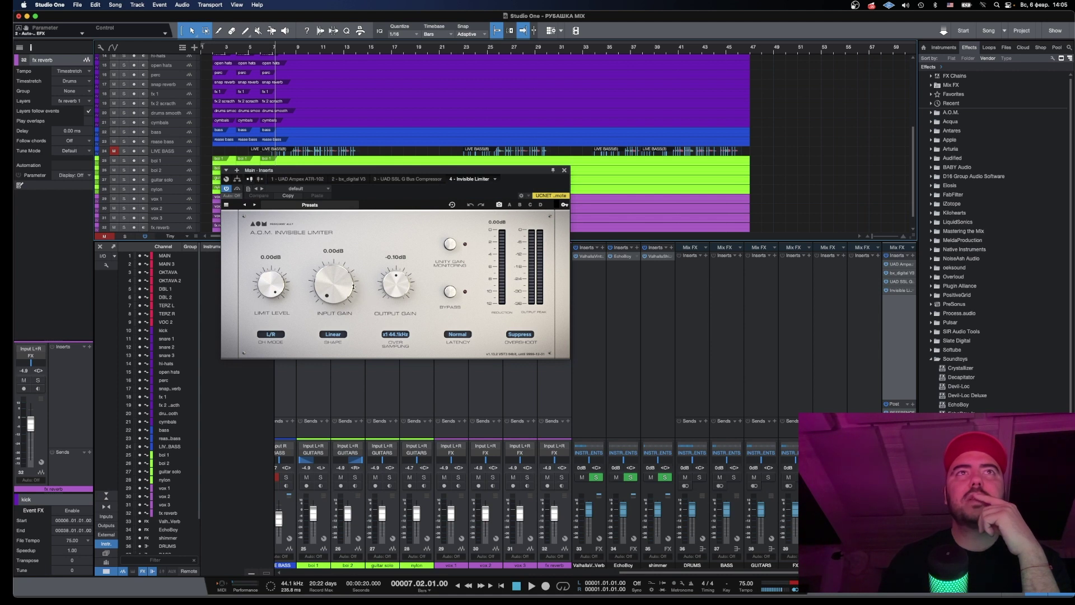
pyautogui.moveTo(353, 287); pyautogui.dragTo(353, 263)
pyautogui.press('space')
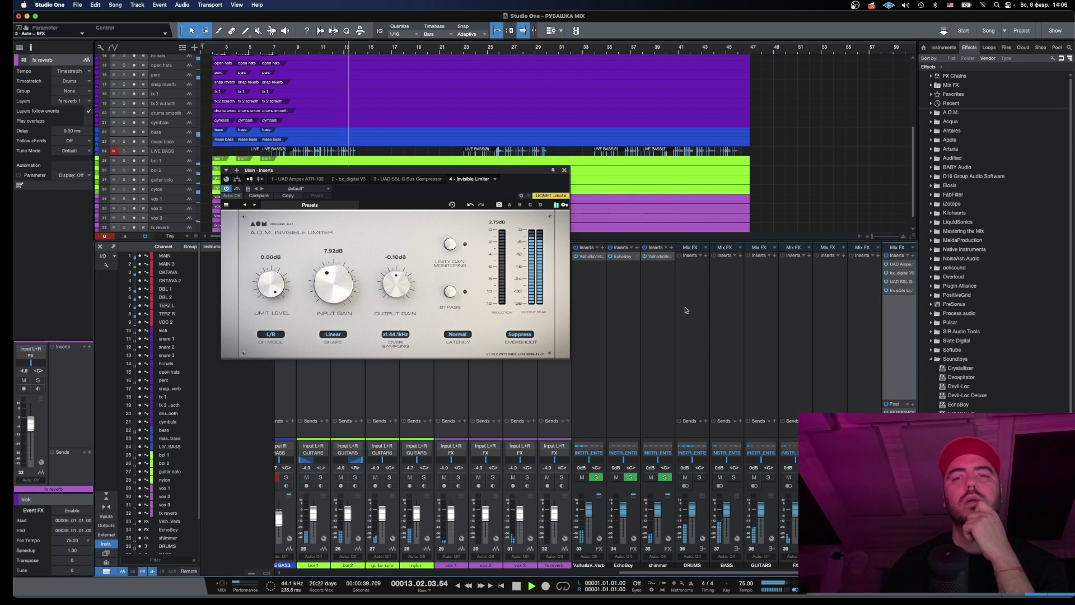
pyautogui.click(565, 171)
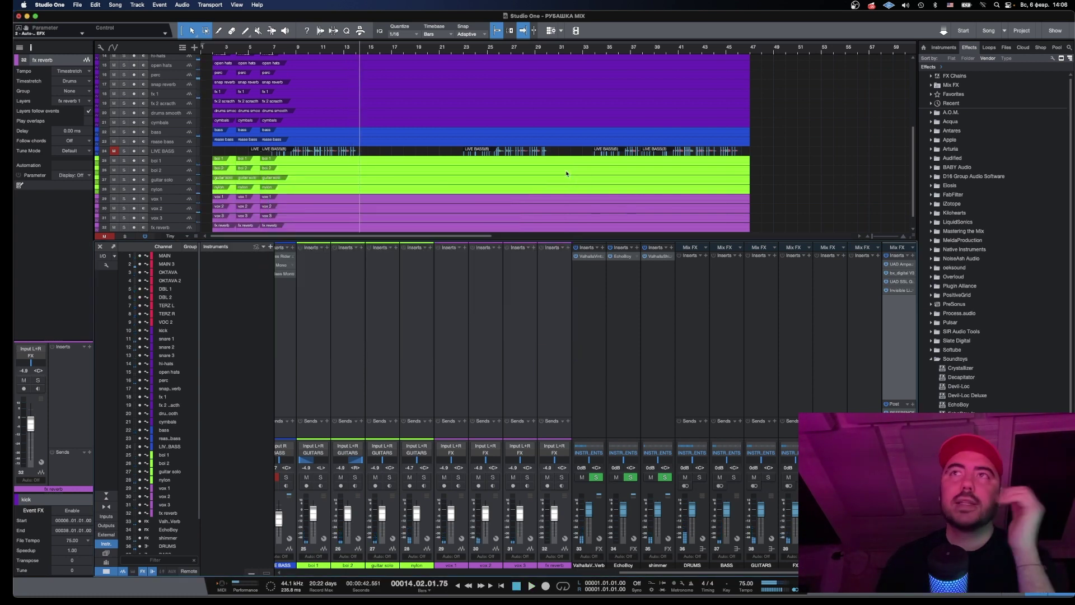
# Open REFERENCE 2 in the Main channel's post-fader slot and switch from the original to the reference track to compare from bar 7.
pyautogui.click(272, 51)
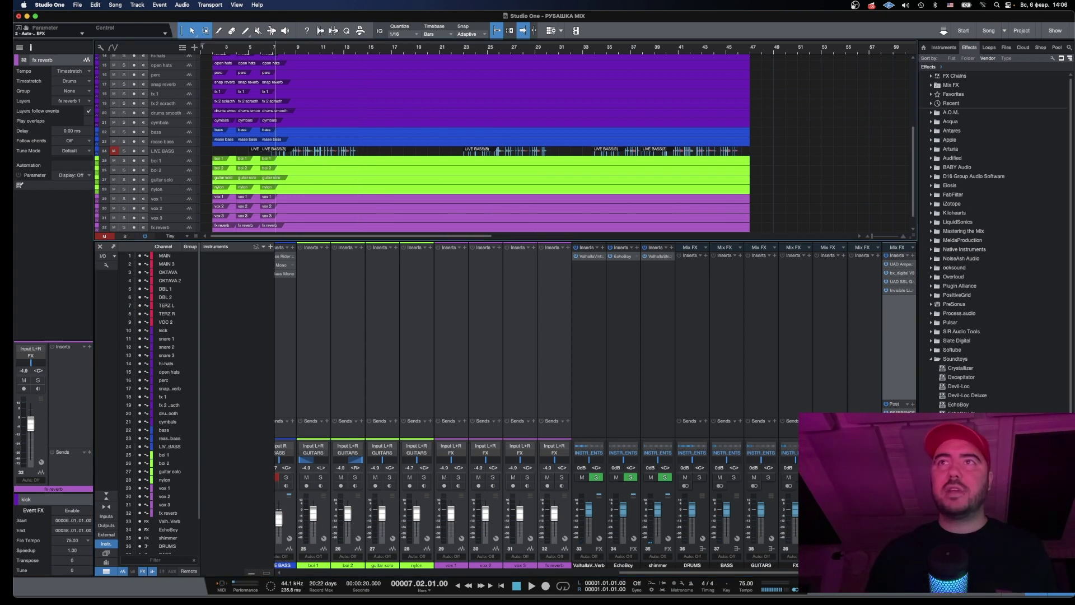
pyautogui.click(901, 412)
pyautogui.click(466, 159)
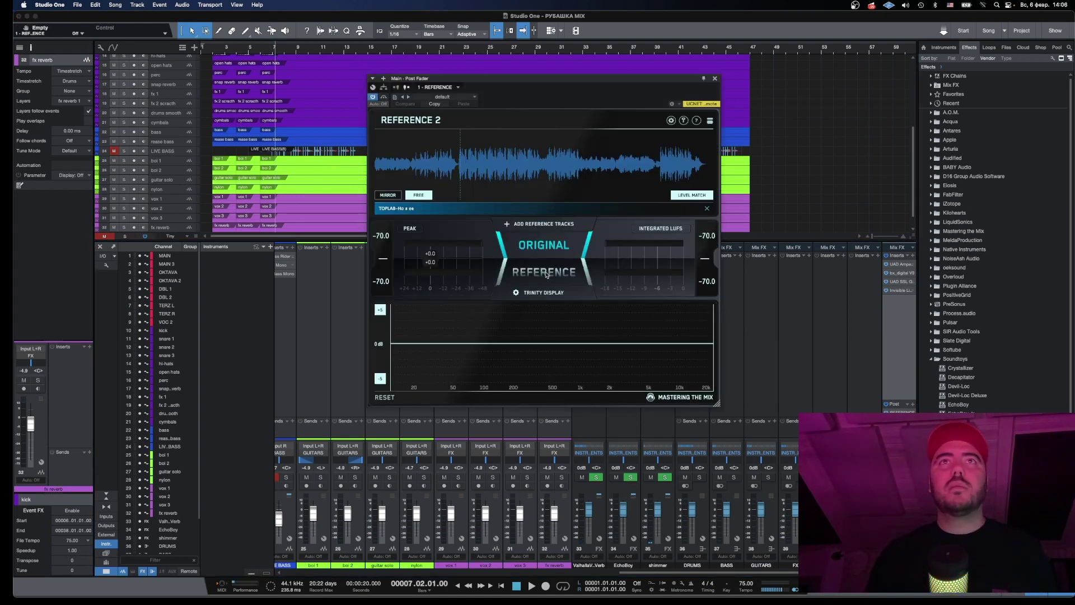
pyautogui.click(549, 274)
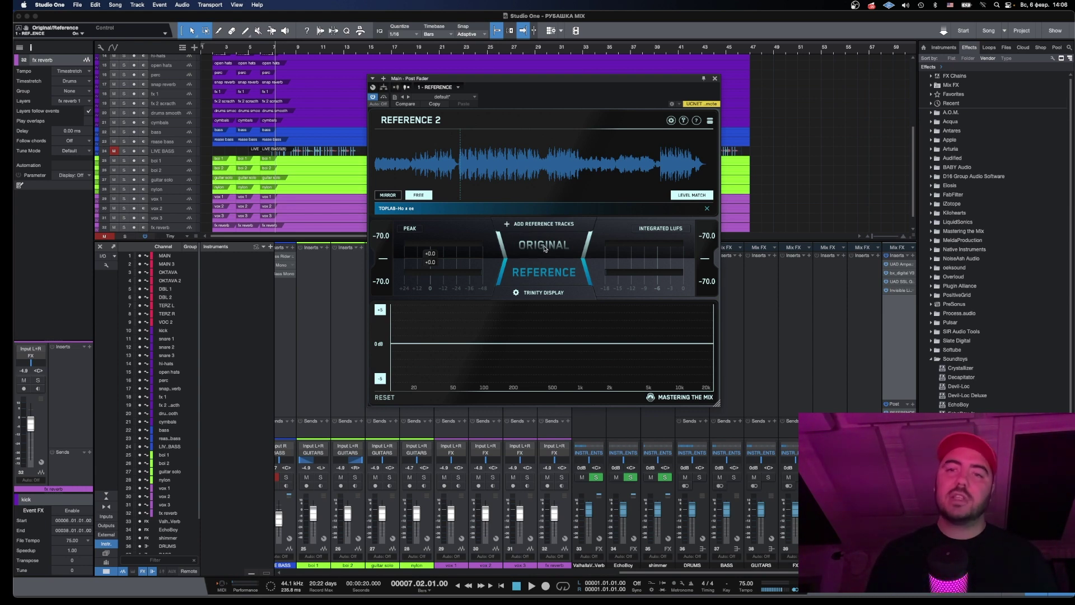
pyautogui.press('space')
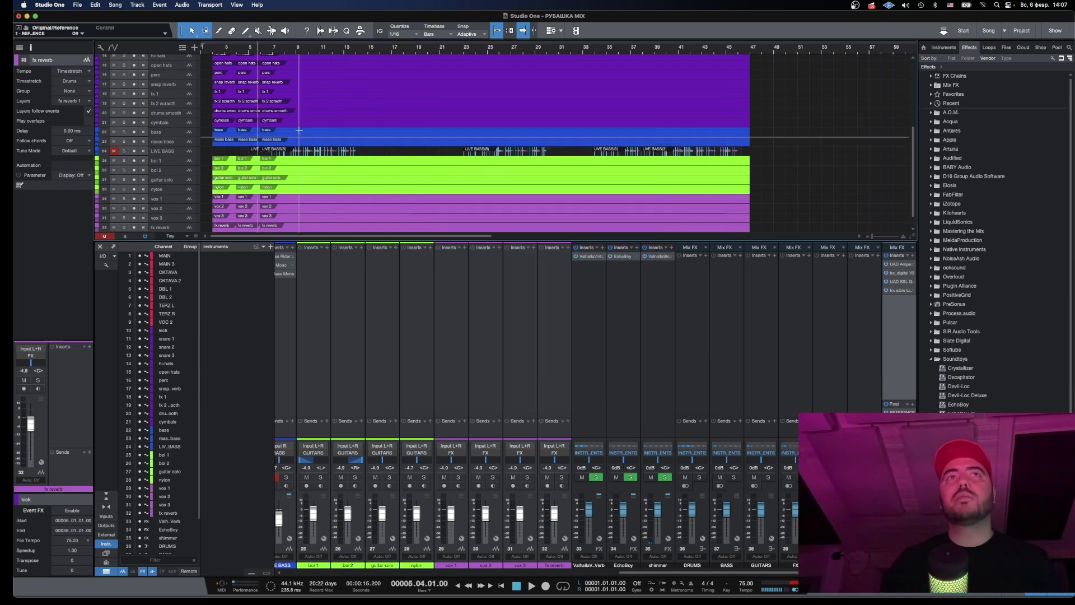
# Examine the vocal tracks in the arrangement and their insert chains in the mixer.
pyautogui.hotkey('shift', 'w')
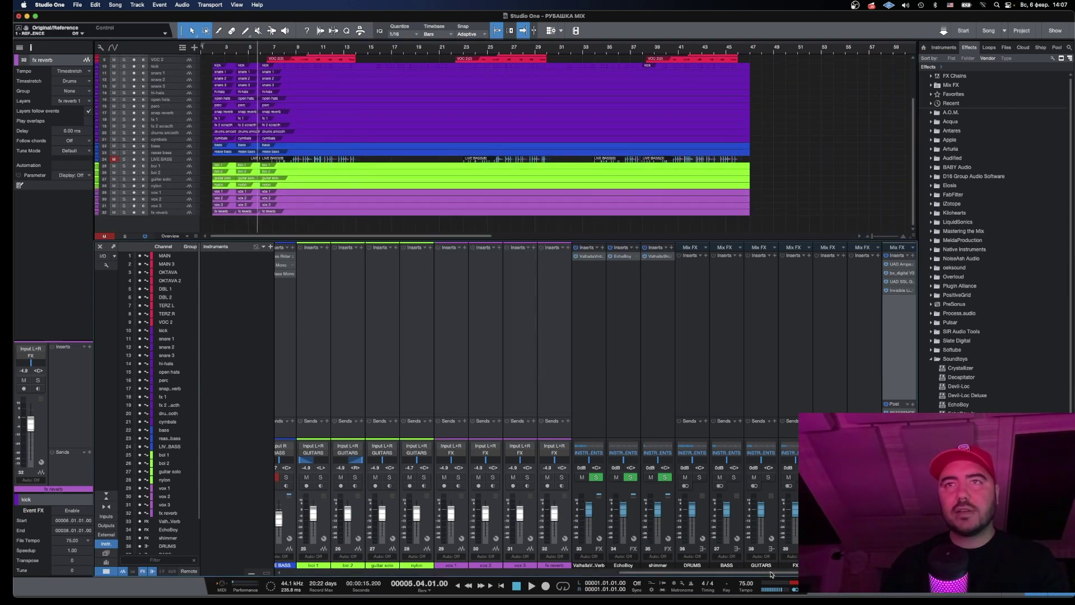
pyautogui.moveTo(768, 574); pyautogui.dragTo(426, 574)
pyautogui.hotkey('shift', 'e')
pyautogui.hotkey('shift', 'e')
pyautogui.hotkey('shift', 'e')
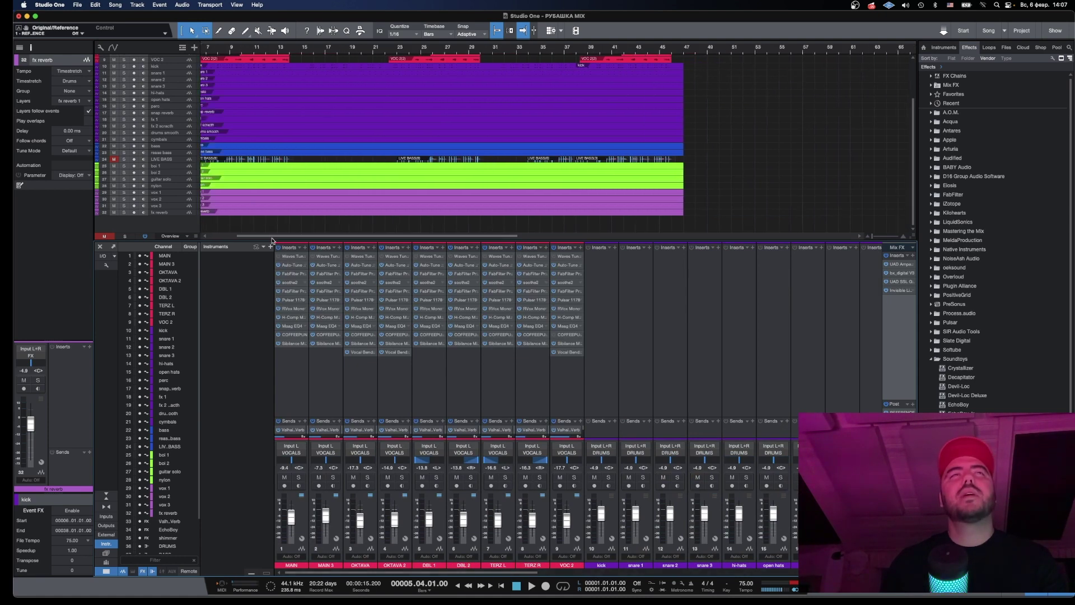
pyautogui.hotkey('shift', 'w')
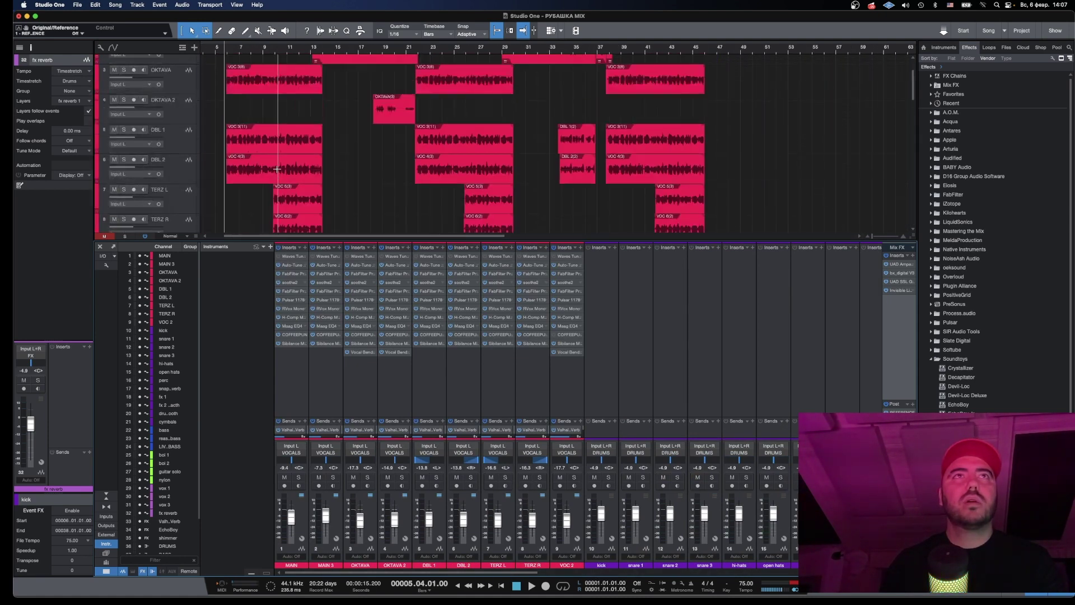
pyautogui.scroll(-5, 277, 171)
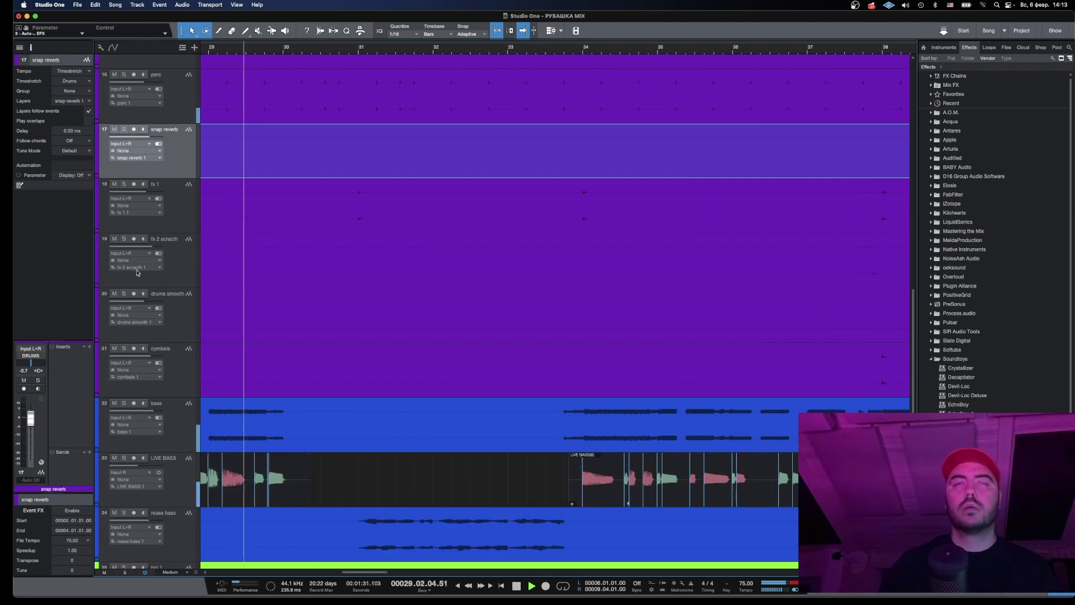
# Review the drum, bass, guitar and vox tracks across the whole song during playback, and return the playhead to bar 5.
pyautogui.scroll(-3, 433, 182)
pyautogui.scroll(-3, 433, 182)
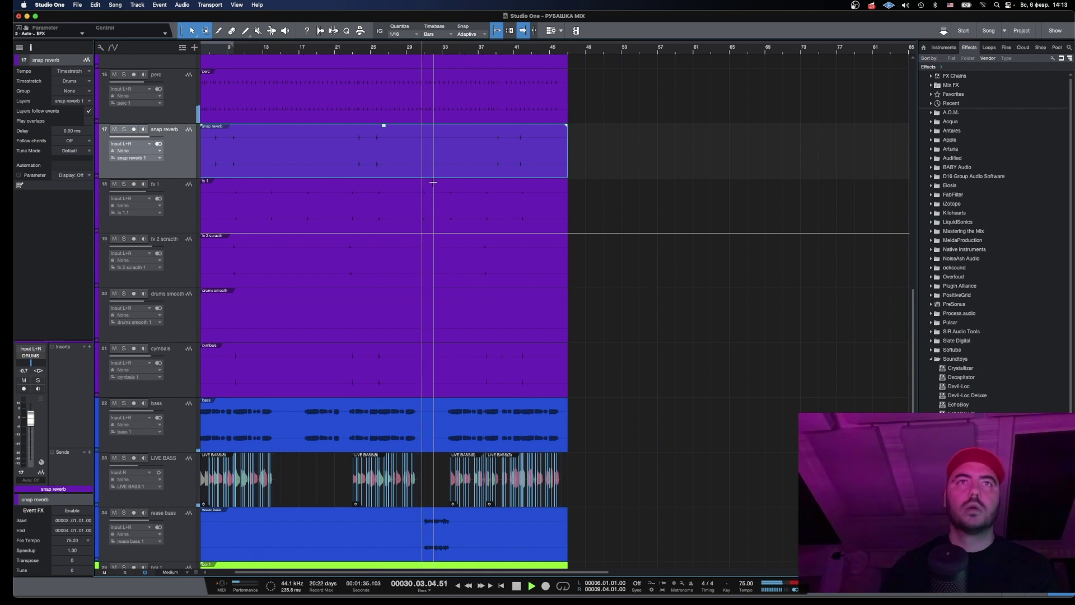
pyautogui.scroll(-2, 433, 182)
pyautogui.scroll(-2, 433, 182)
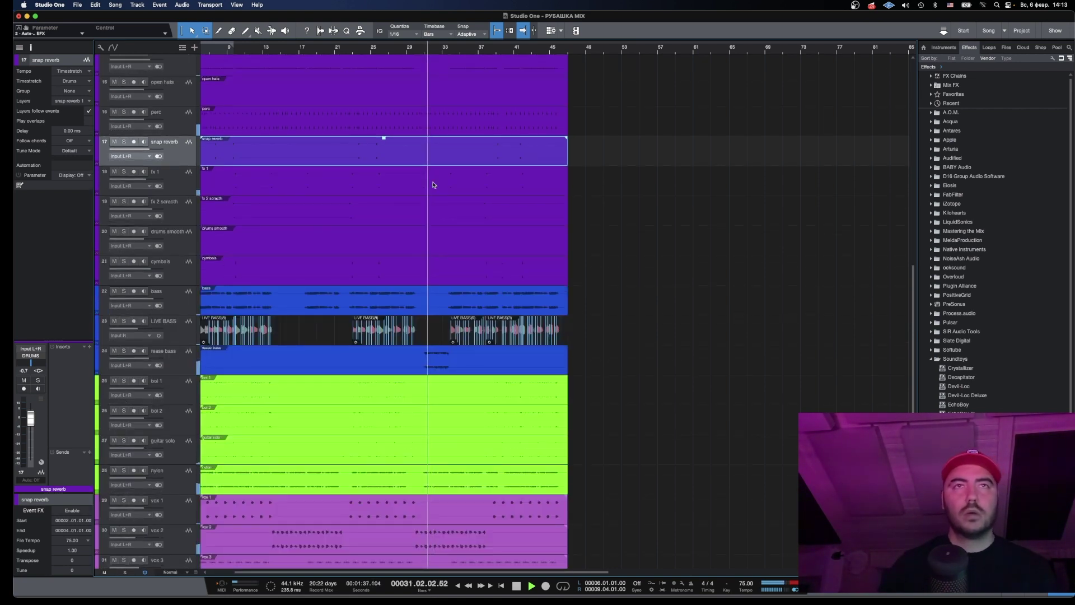
pyautogui.hscroll(-3, 432, 183)
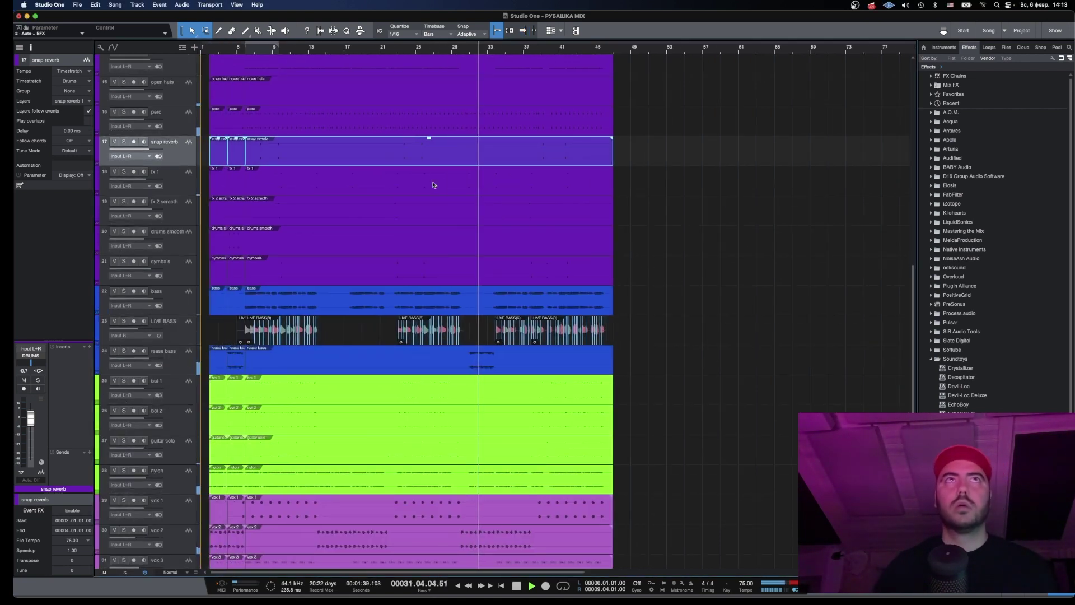
pyautogui.click(694, 232)
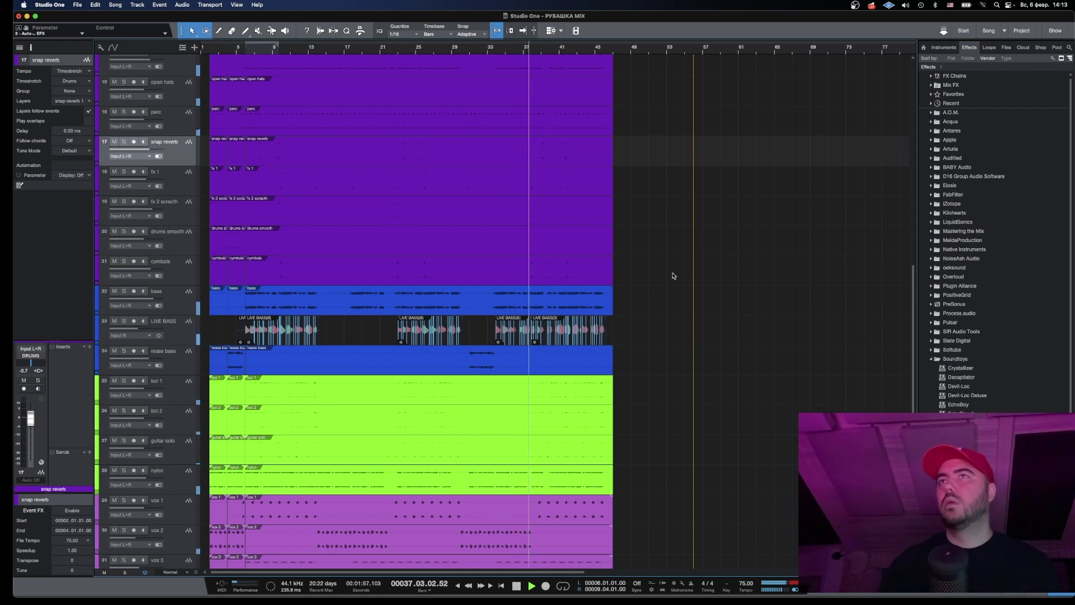
pyautogui.click(239, 49)
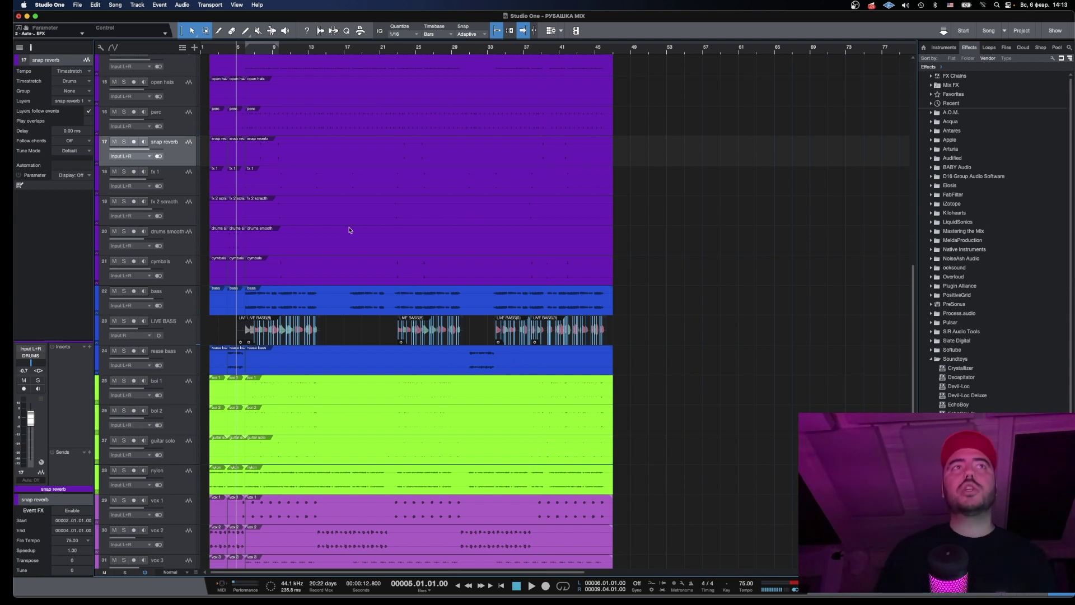
# Solo all the drum tracks from kick to cymbals and place the playhead around bar 6.
pyautogui.hotkey('shift', 'w')
pyautogui.press('e')
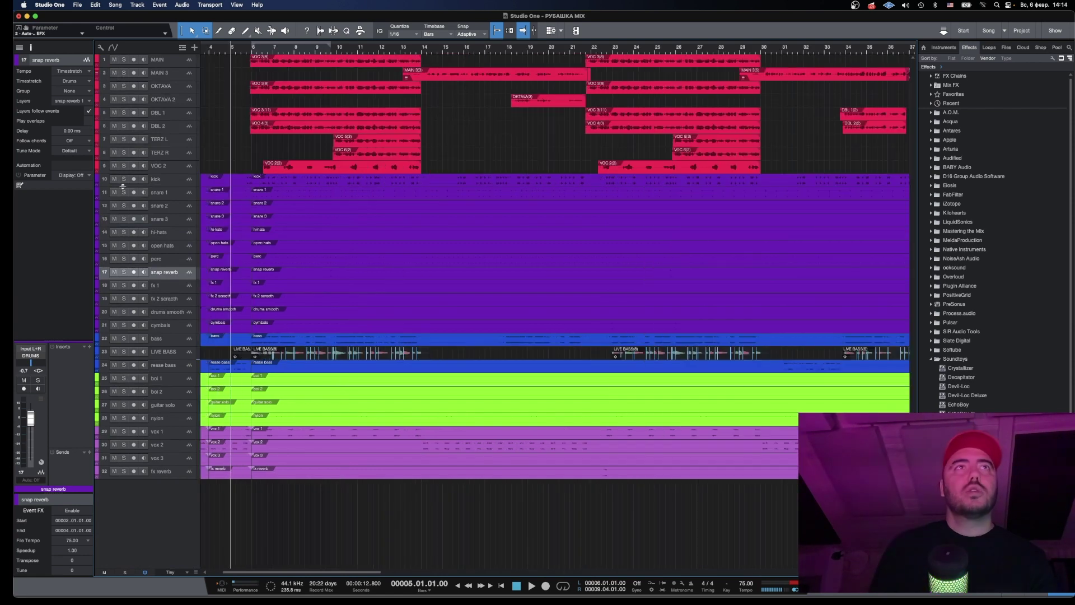
pyautogui.click(166, 183)
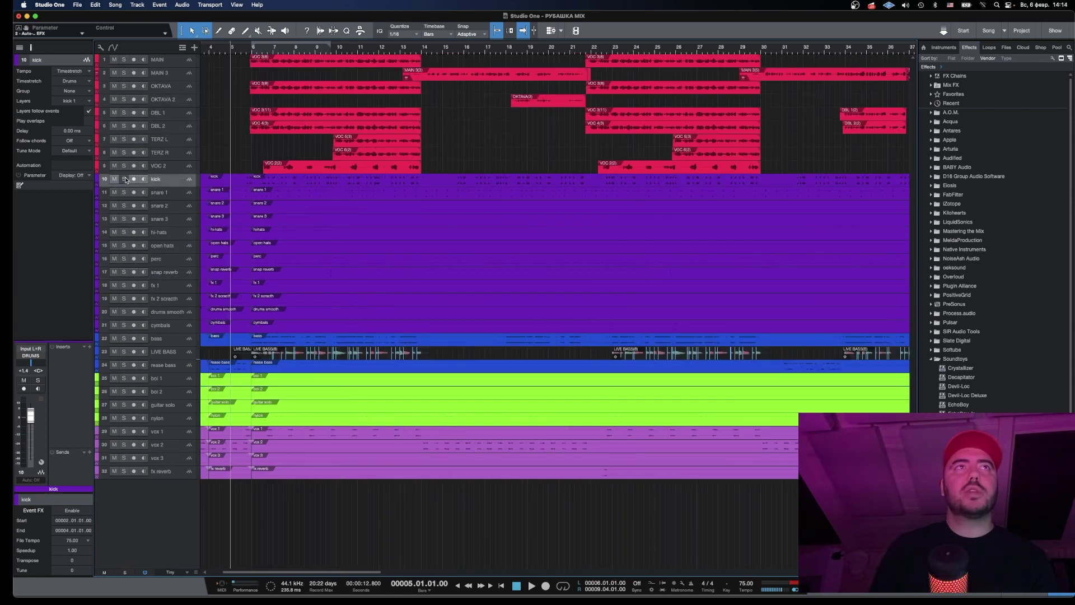
pyautogui.moveTo(126, 179); pyautogui.dragTo(128, 296)
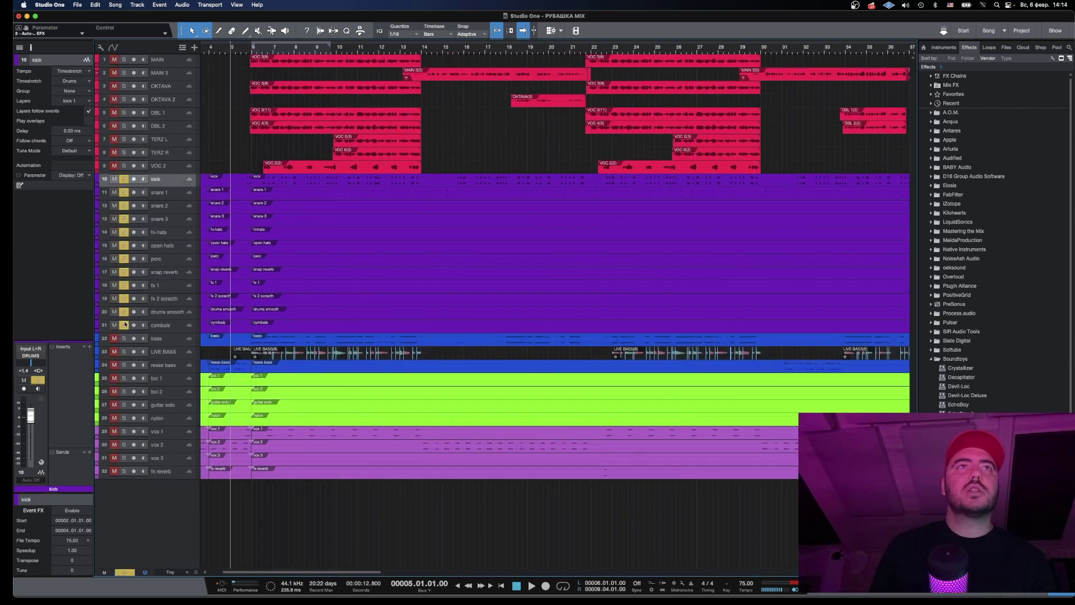
pyautogui.click(256, 51)
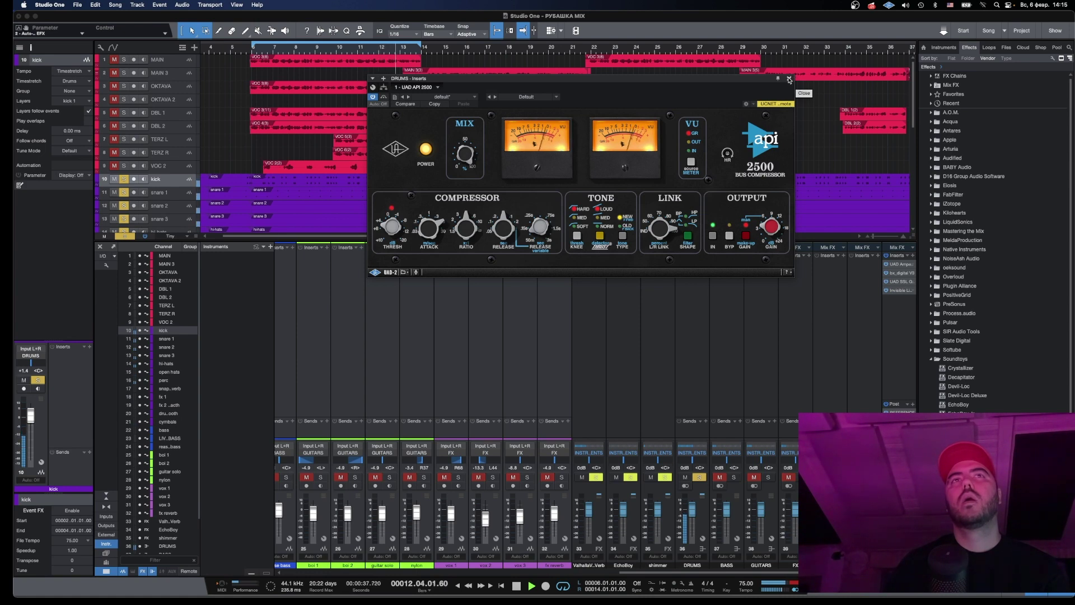
# Insert the UAD Pultec EQP-1A after the API 2500 on the DRUMS bus.
pyautogui.click(789, 80)
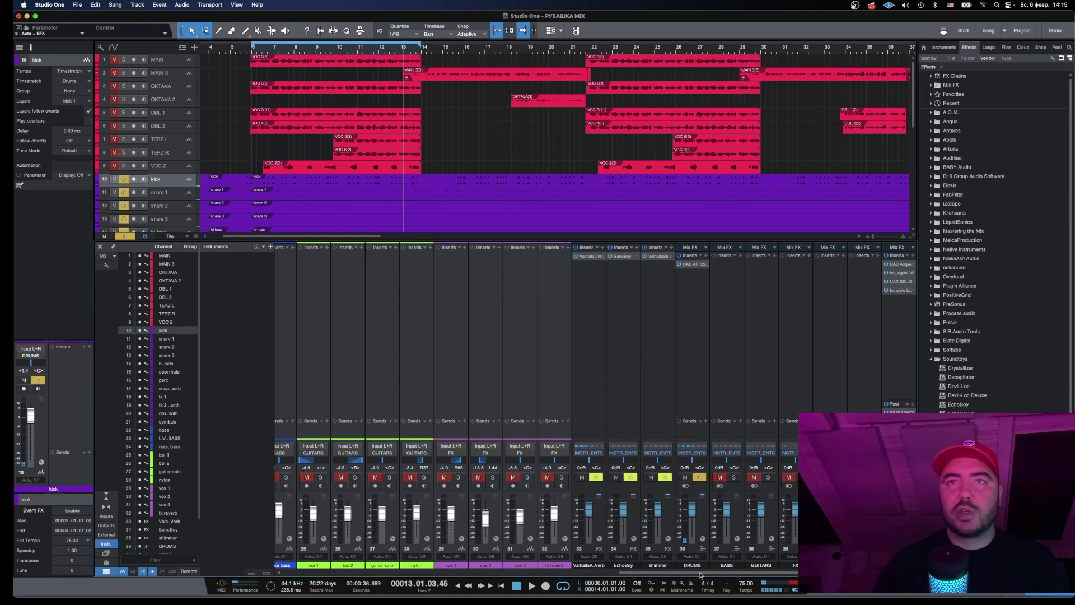
pyautogui.click(707, 256)
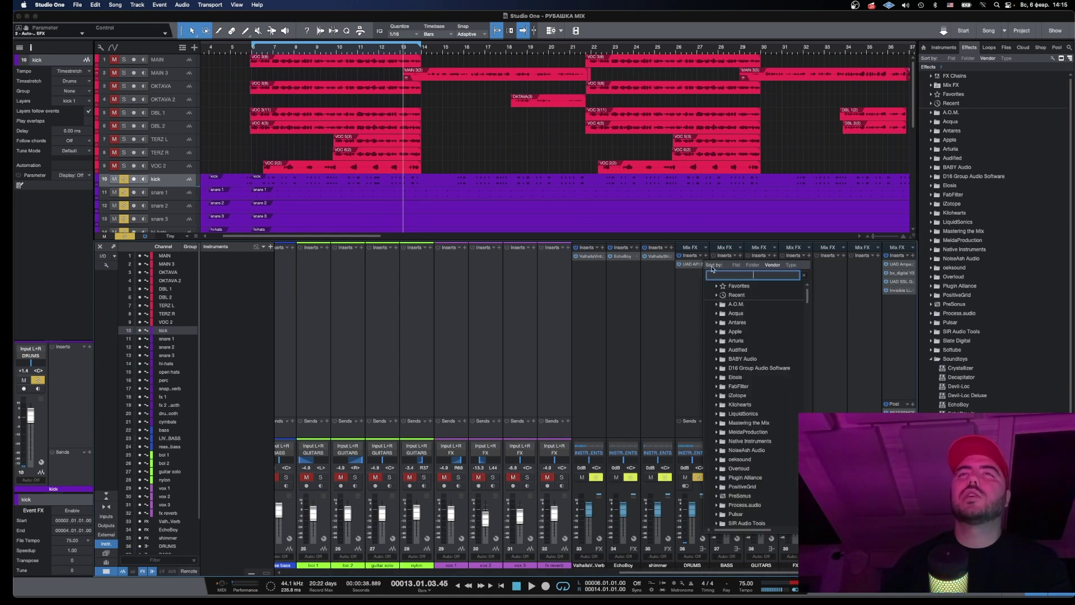
pyautogui.scroll(-5, 750, 336)
pyautogui.click(750, 322)
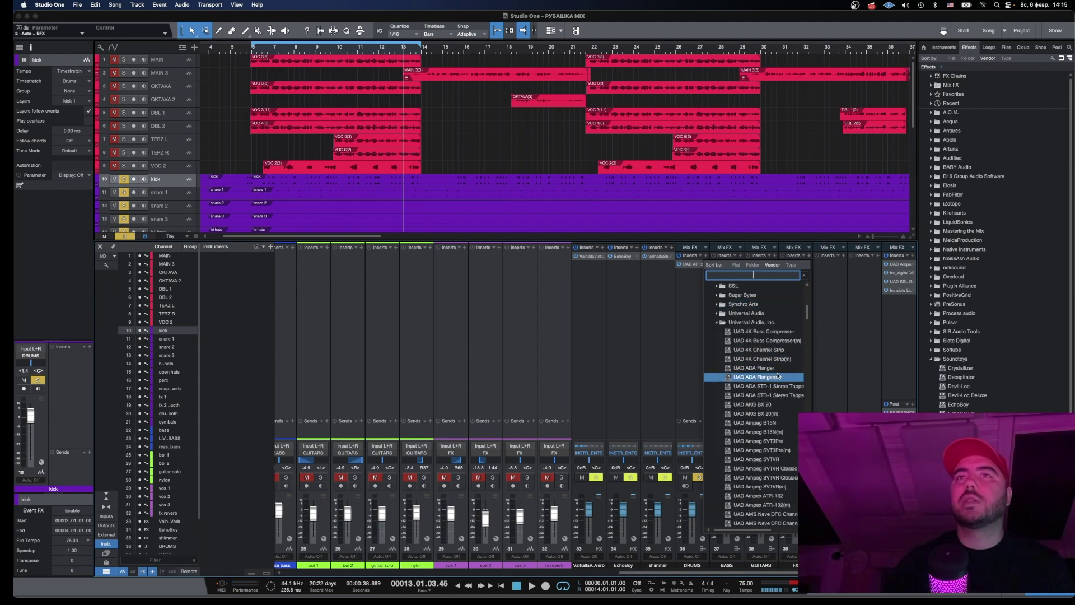
pyautogui.scroll(-8, 778, 376)
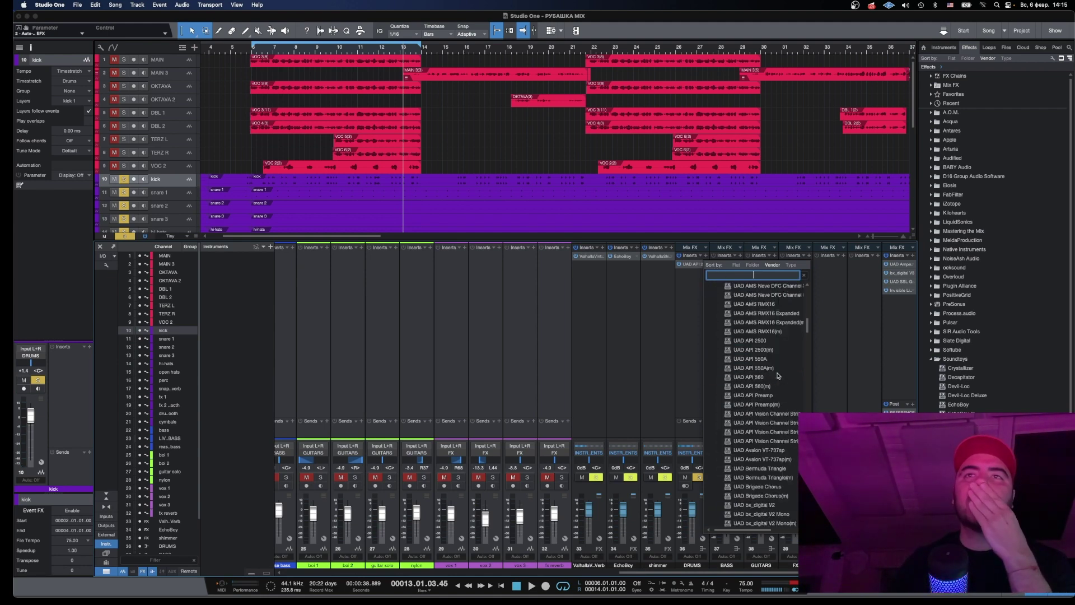
pyautogui.scroll(-8, 777, 376)
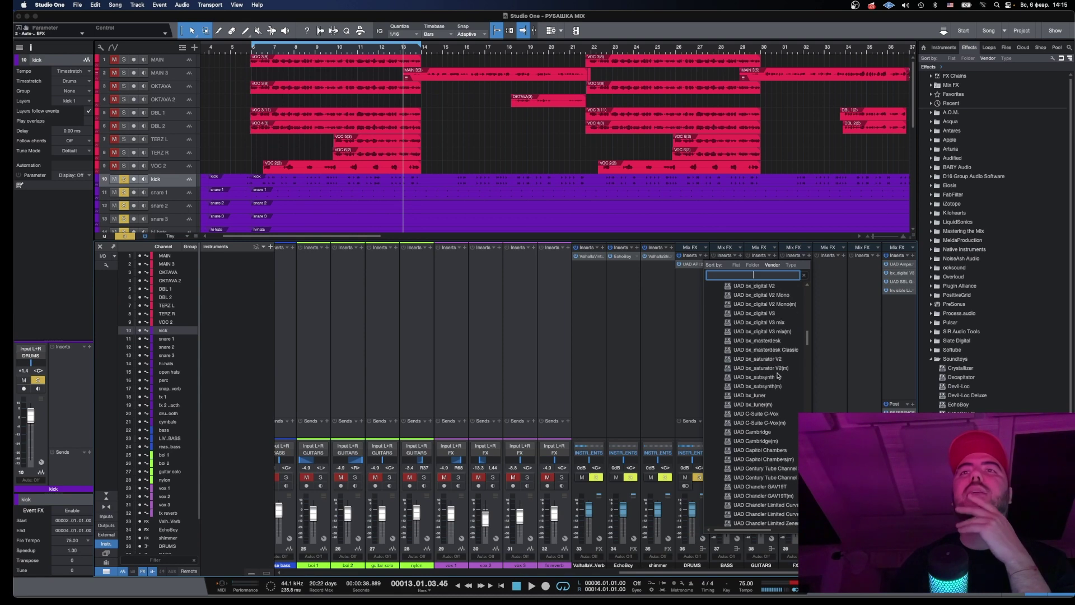
pyautogui.scroll(-4, 778, 375)
pyautogui.scroll(-20, 777, 376)
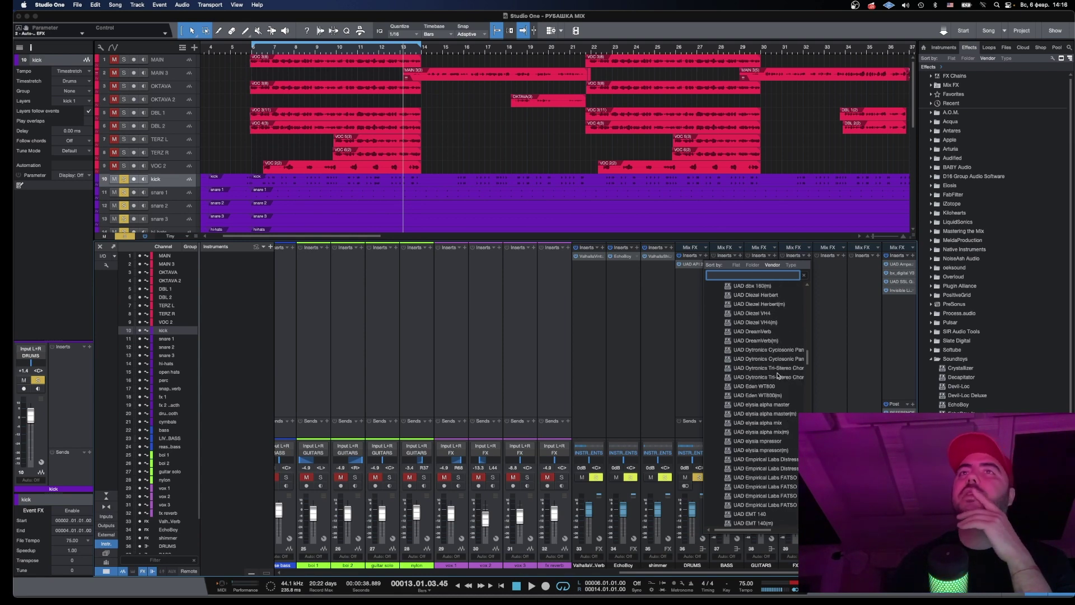
pyautogui.scroll(-20, 778, 375)
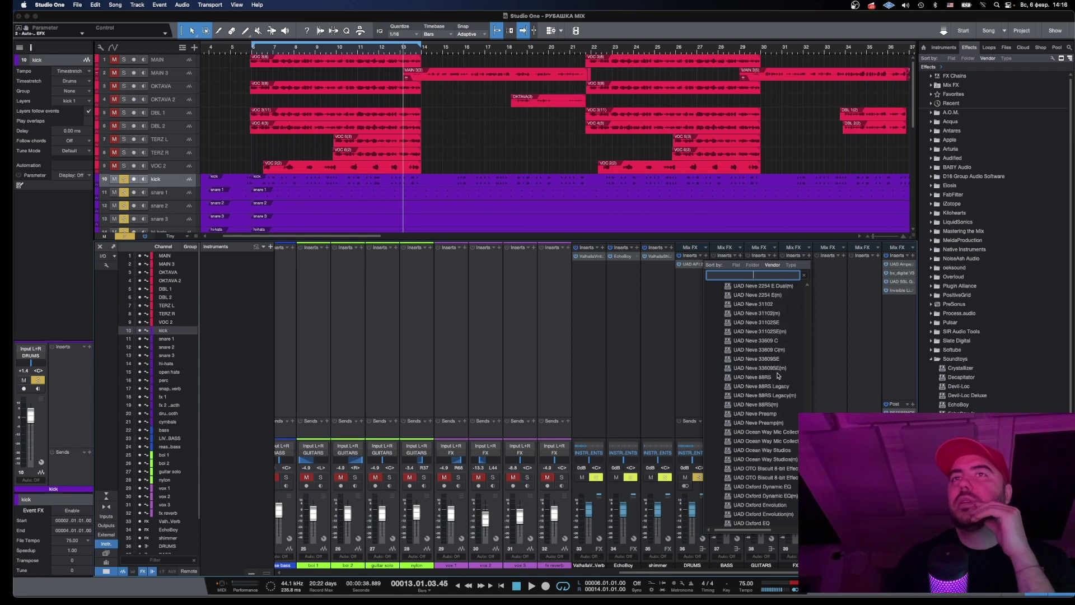
pyautogui.scroll(-9, 777, 376)
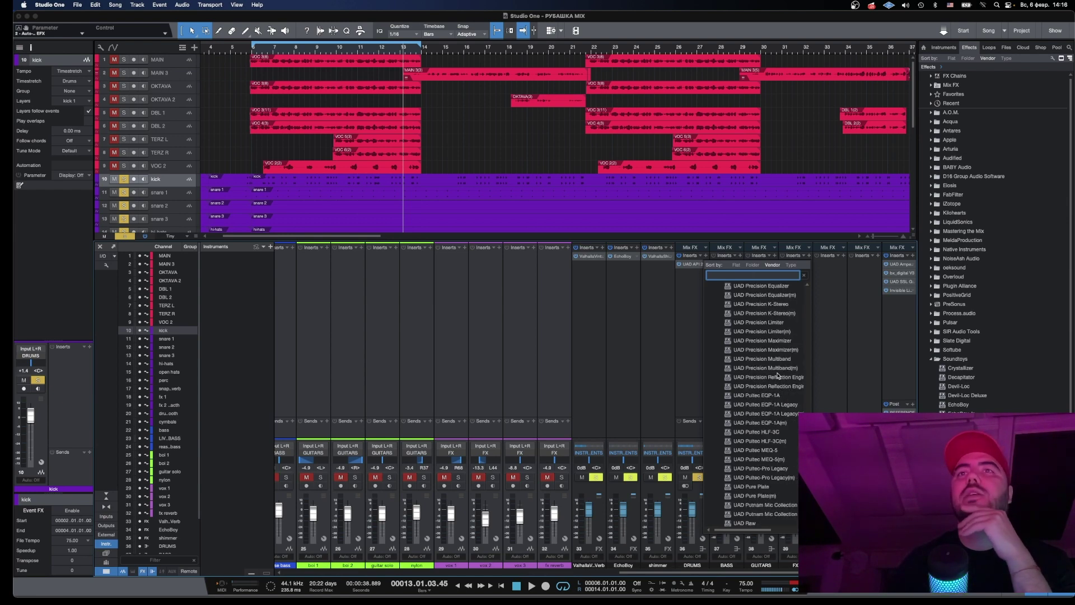
pyautogui.scroll(-1, 781, 389)
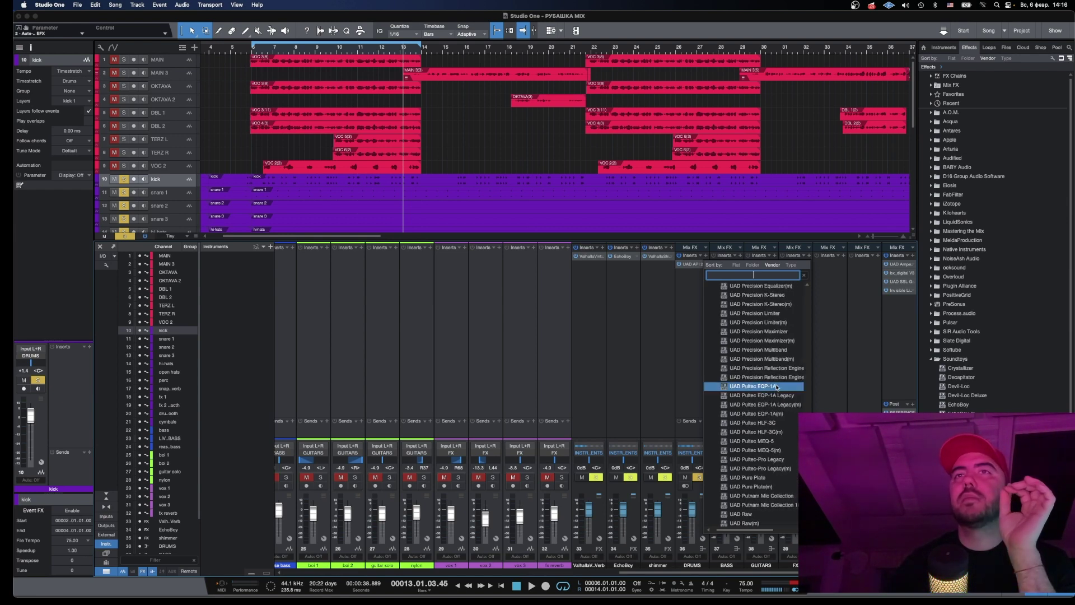
pyautogui.click(776, 386)
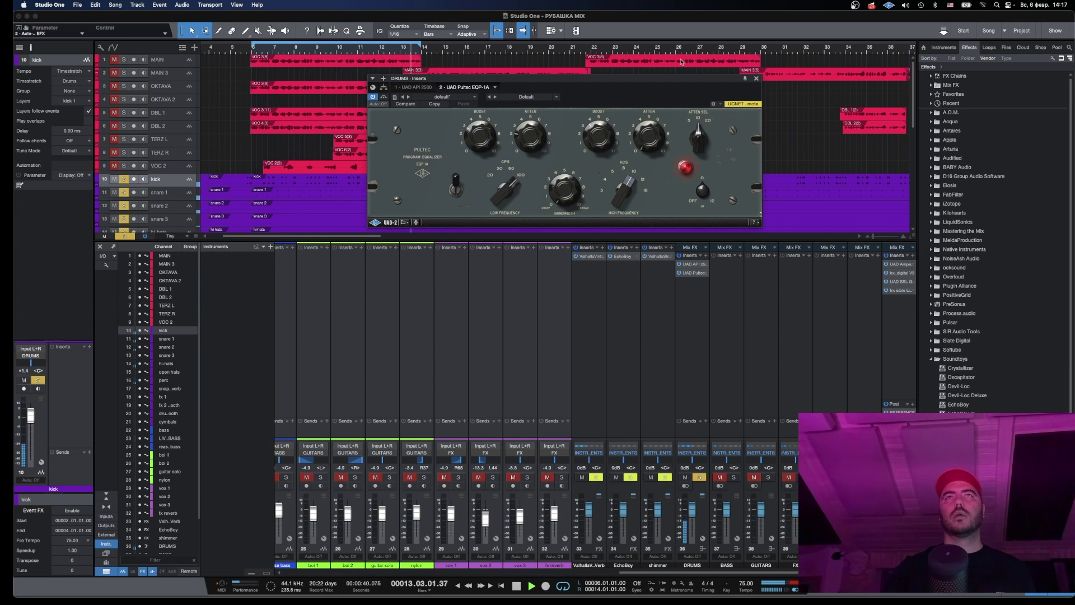
pyautogui.click(756, 79)
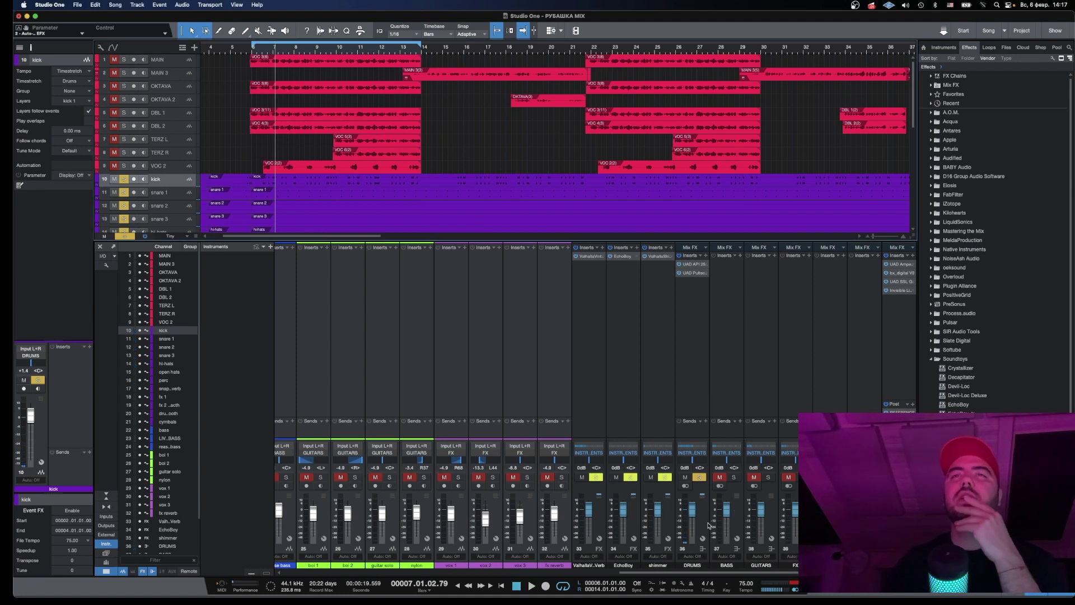
# Send the DRUMS bus to a new FX channel named PARR COMP and insert the Slate Digital VBC FG-Grey compressor on it.
pyautogui.click(732, 431)
pyautogui.hscroll(2, 579, 406)
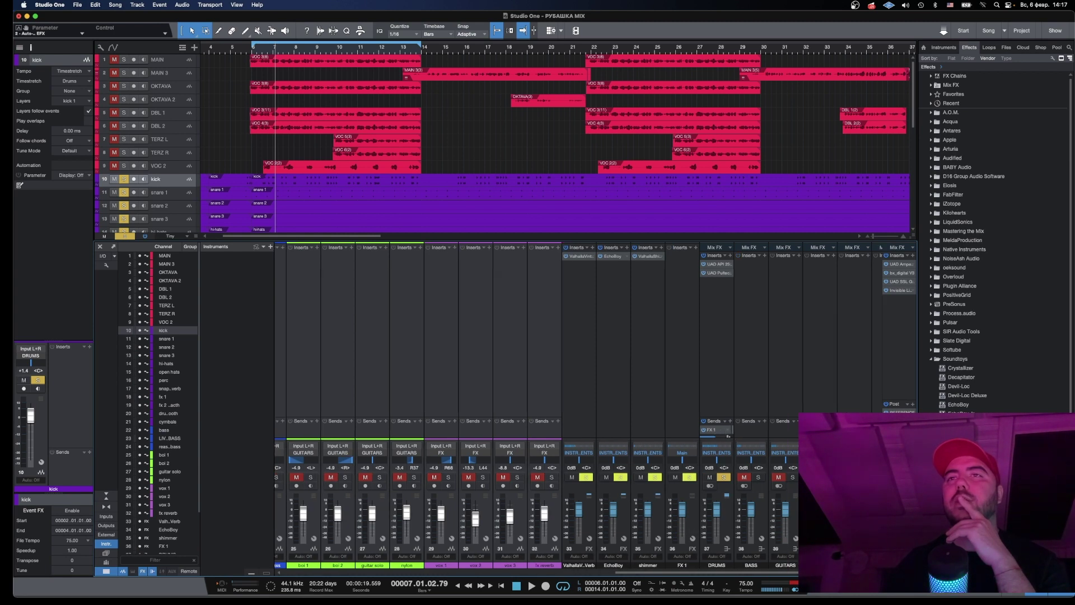
pyautogui.click(664, 246)
pyautogui.scroll(-2, 716, 392)
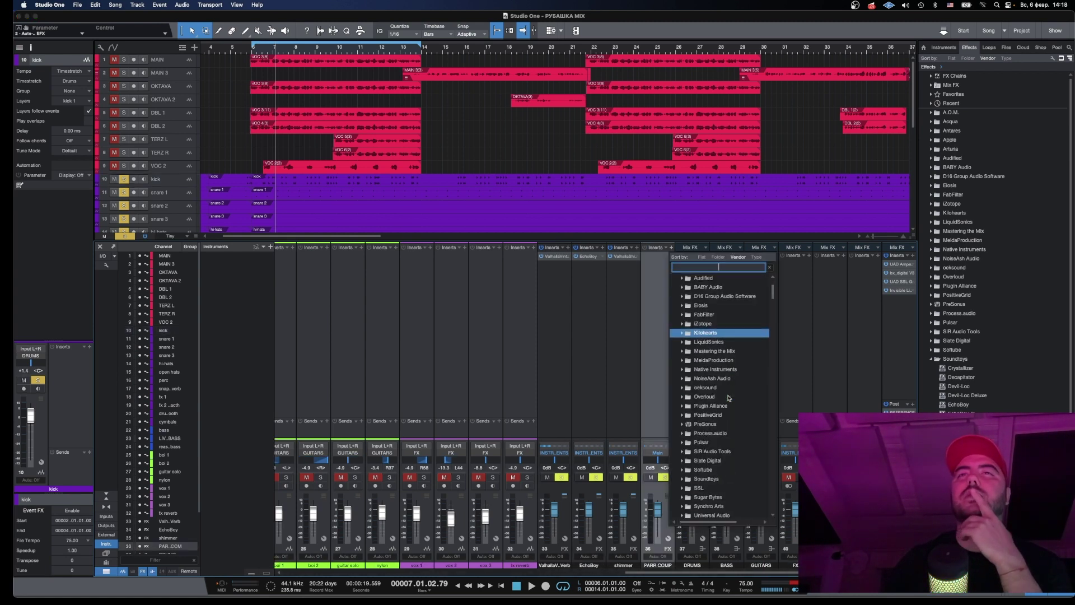
pyautogui.click(683, 461)
pyautogui.scroll(-3, 722, 437)
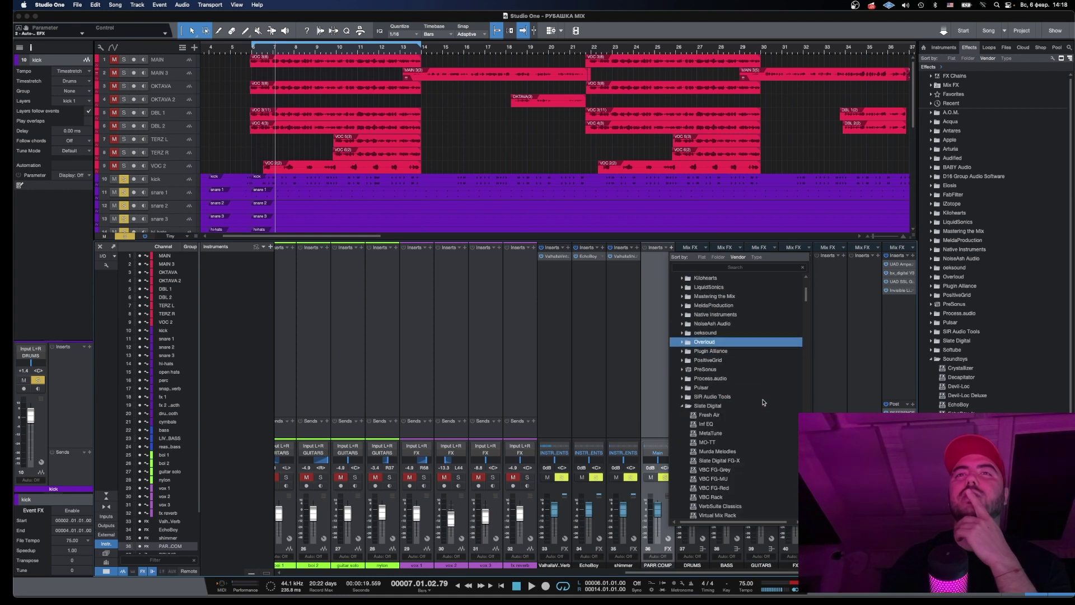
pyautogui.click(724, 433)
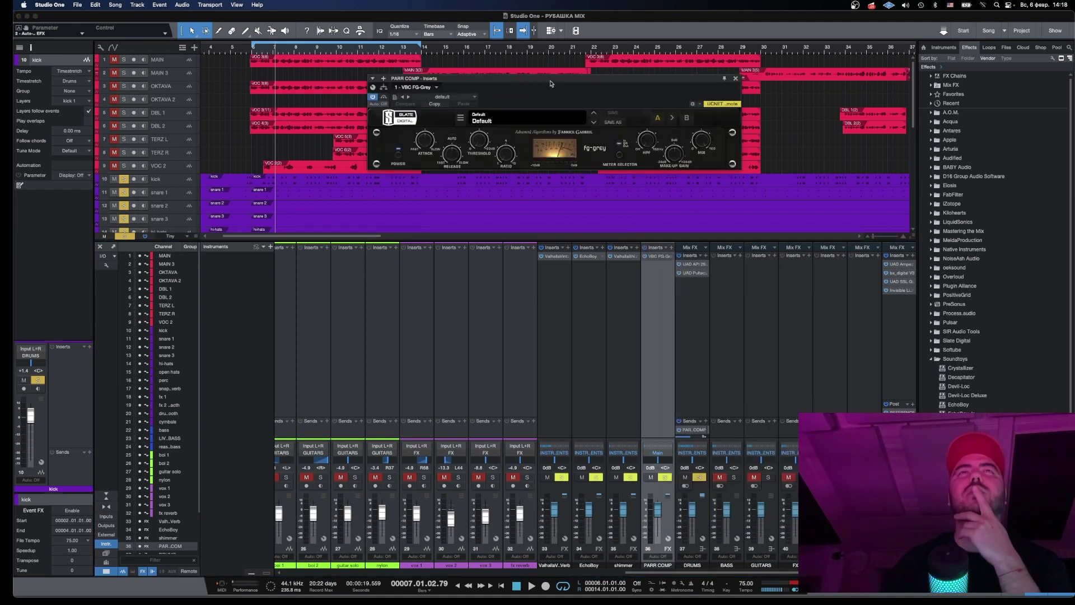
pyautogui.moveTo(557, 84); pyautogui.dragTo(510, 252)
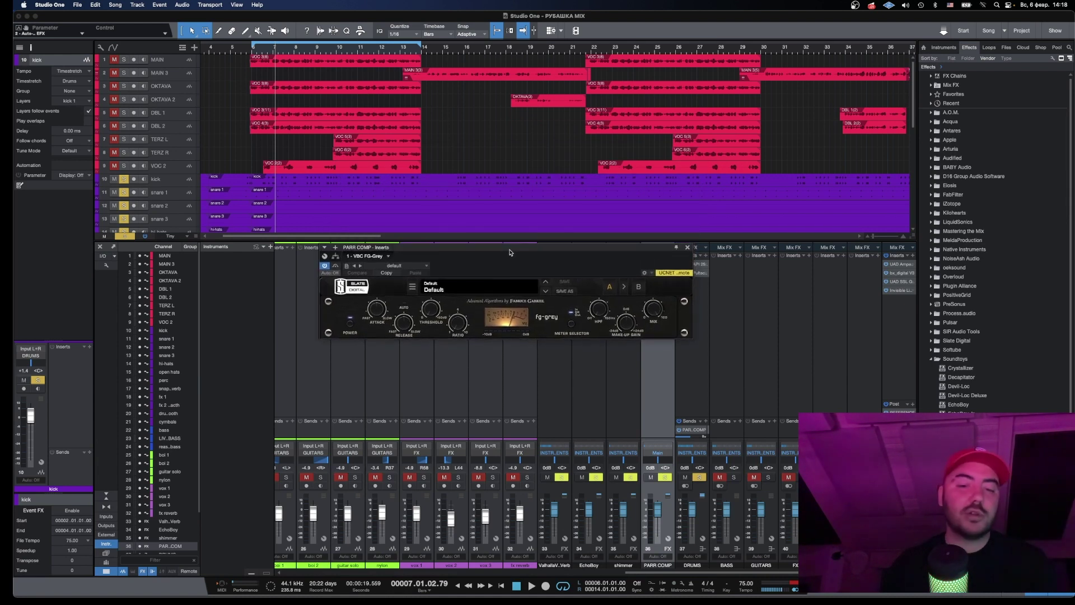
# Set the PARR COMP fader to about -8.5 dB during playback and clear all track solos.
pyautogui.press('space')
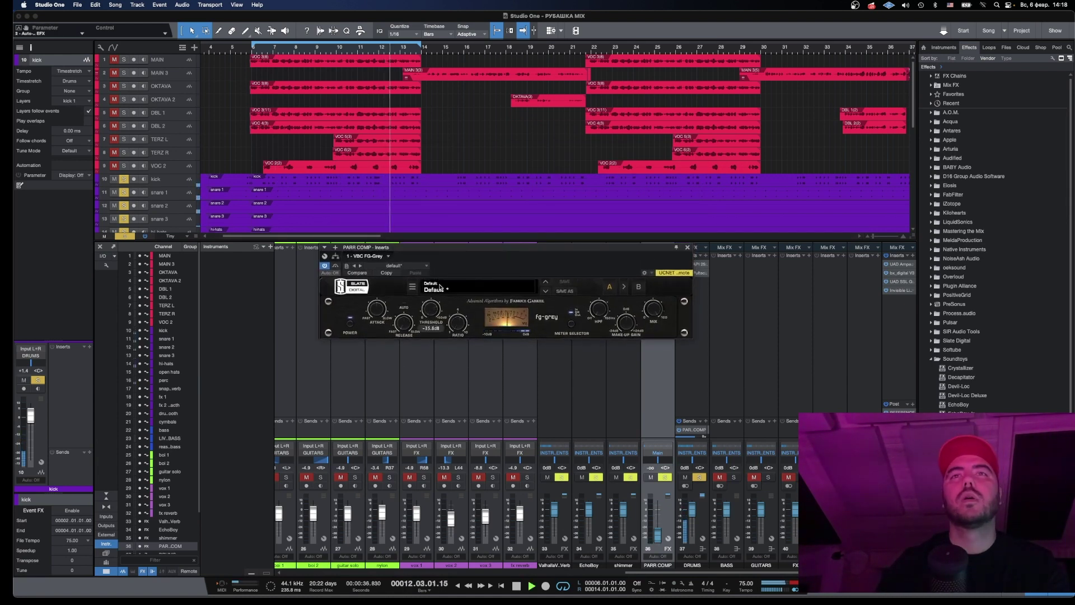
pyautogui.moveTo(657, 509)
pyautogui.mouseDown()
pyautogui.moveTo(658, 529)
pyautogui.moveTo(657, 510)
pyautogui.mouseUp()
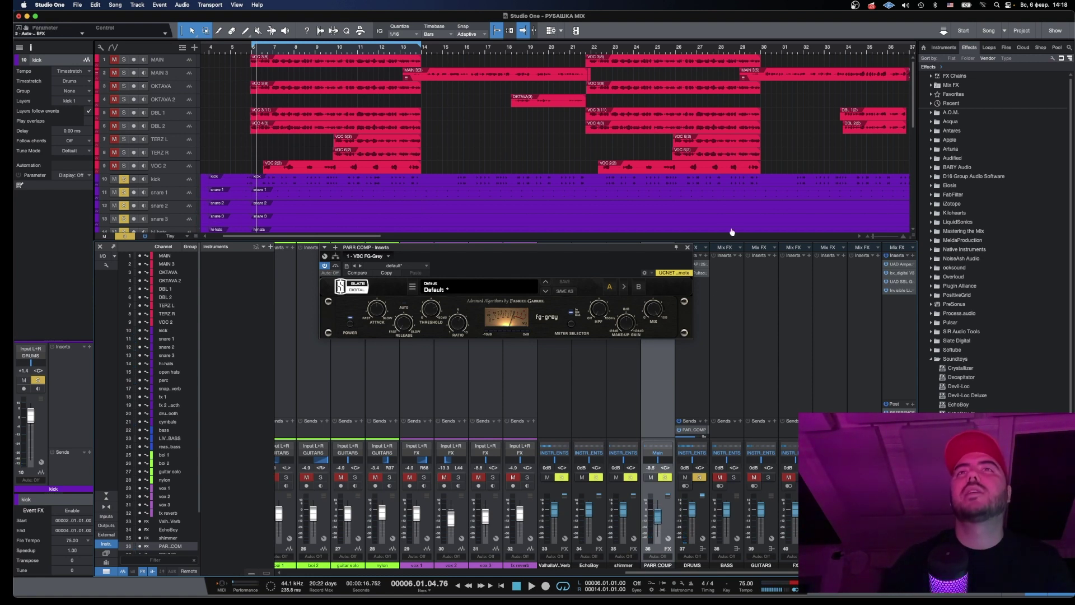
pyautogui.click(688, 247)
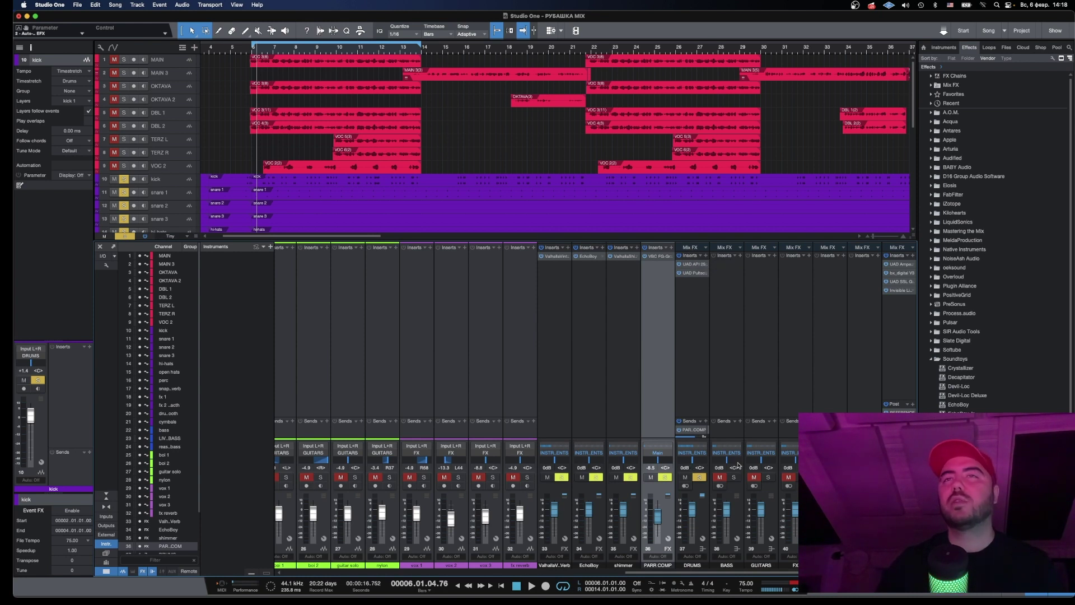
pyautogui.click(125, 235)
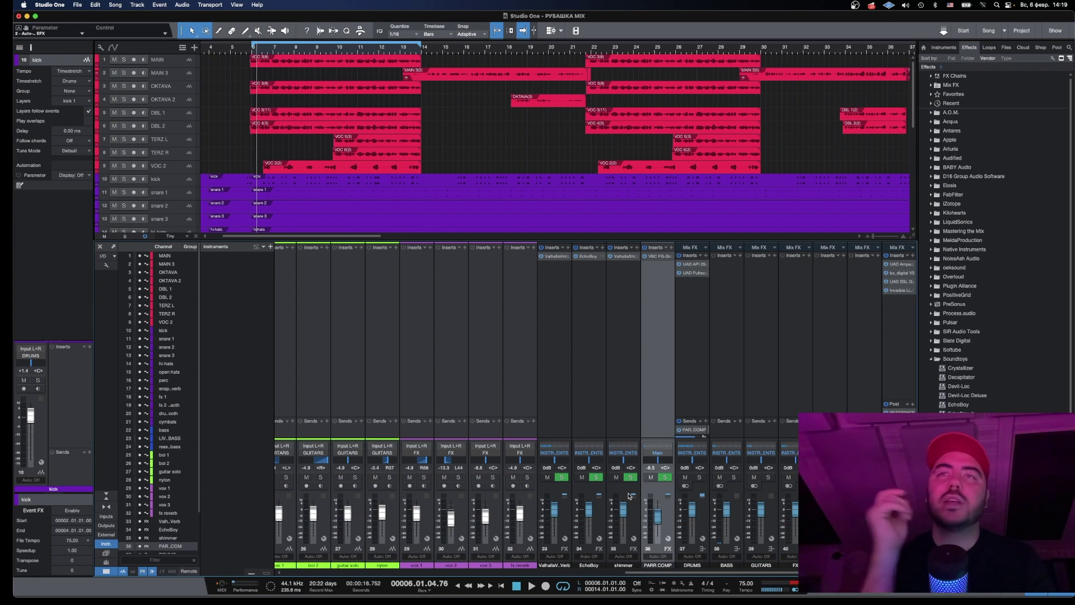
# Insert the SIR Audio Tools plug-in on the DRUMS bus.
pyautogui.click(706, 256)
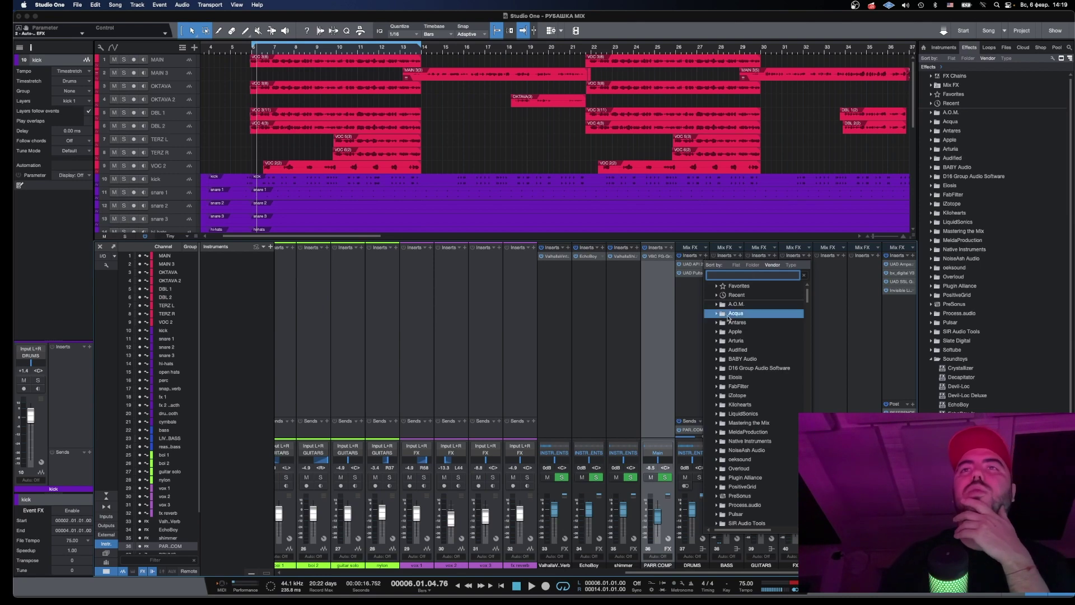
pyautogui.scroll(-3, 734, 392)
pyautogui.click(727, 459)
pyautogui.click(718, 450)
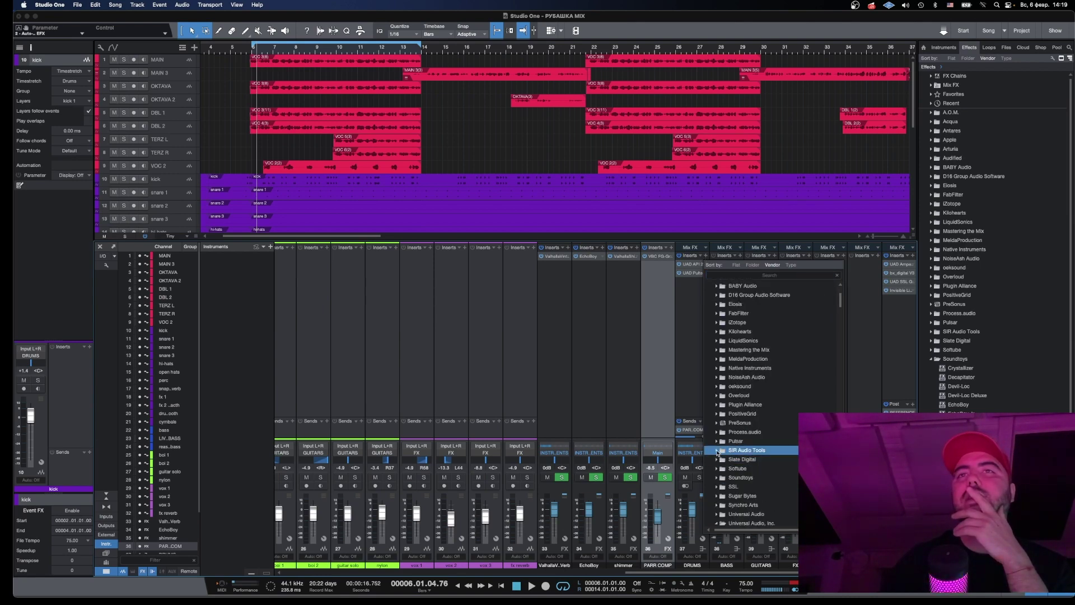
pyautogui.click(745, 459)
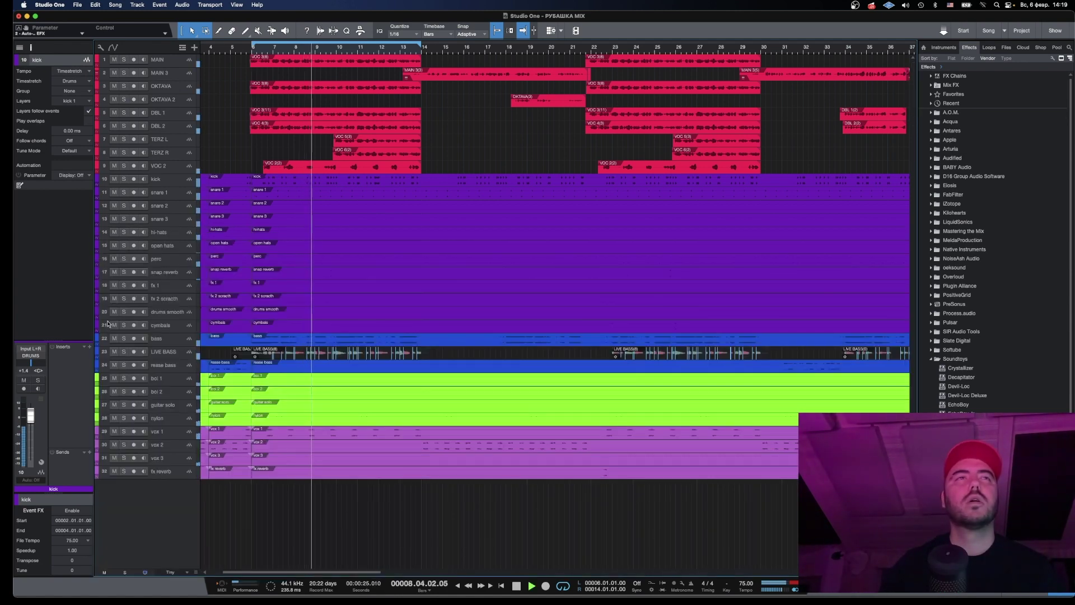
# Compare the mix with LIVE BASS muted and unmuted, and play the soloed bass track from bar 6.
pyautogui.click(115, 351)
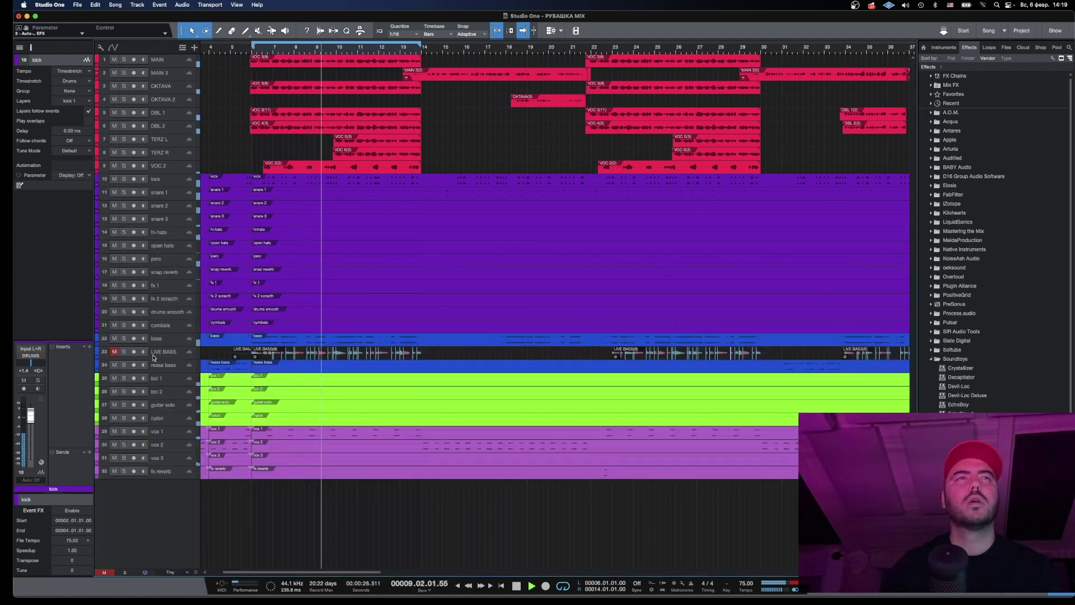
pyautogui.click(115, 352)
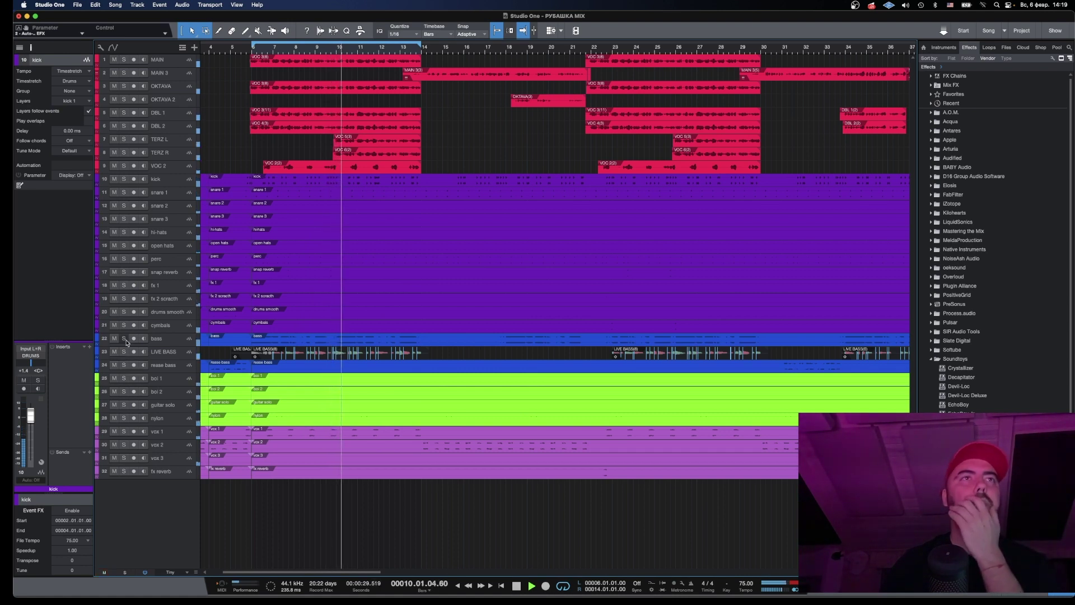
pyautogui.click(124, 338)
pyautogui.click(166, 339)
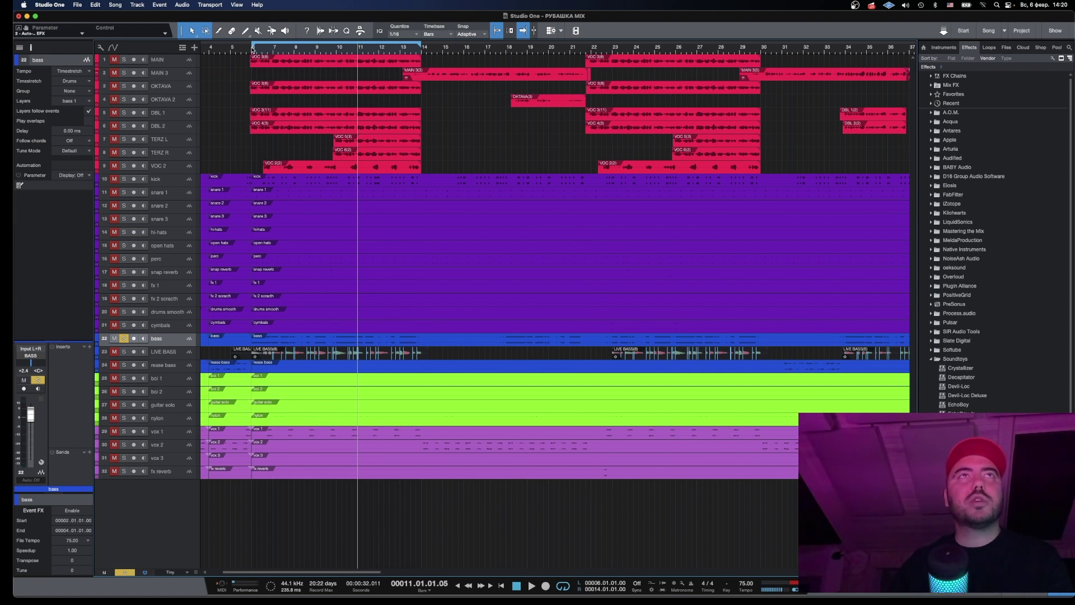
pyautogui.click(252, 48)
pyautogui.press('space')
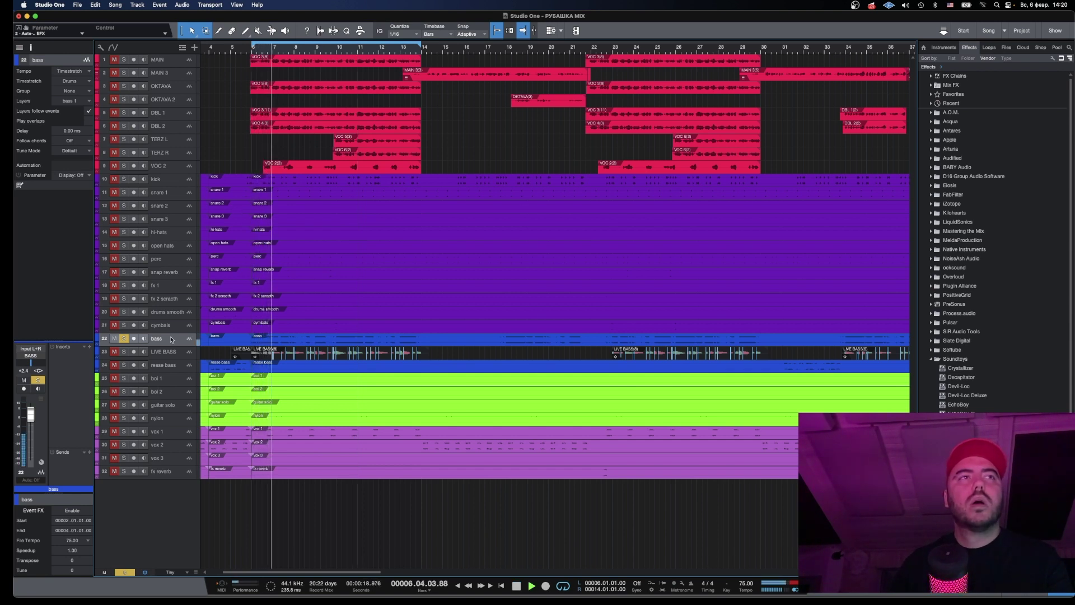
# Insert FabFilter Pro-Q 3 on the bass track.
pyautogui.click(89, 347)
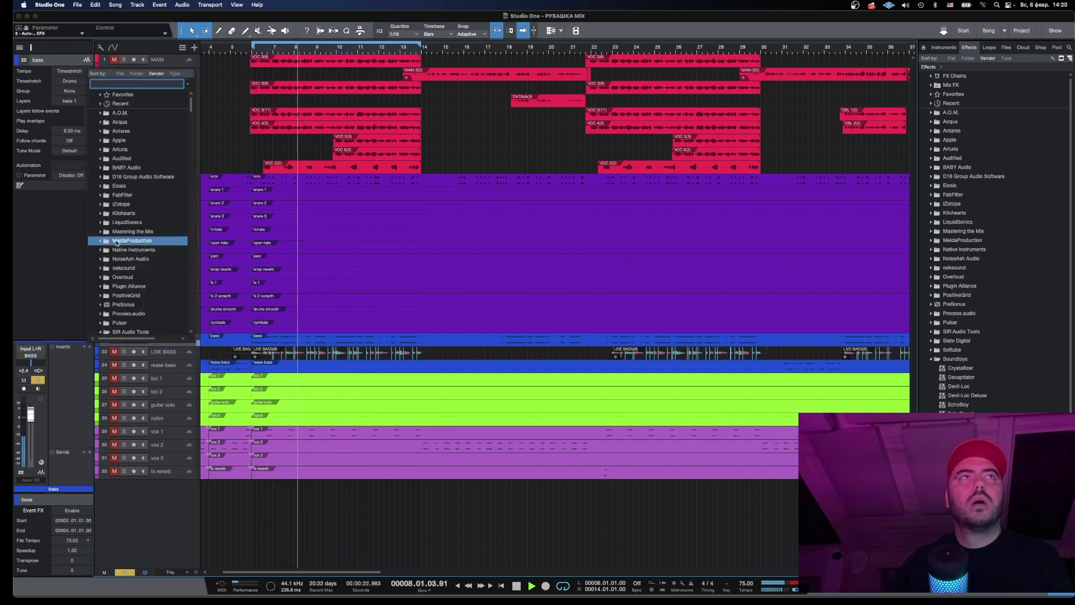
pyautogui.click(103, 194)
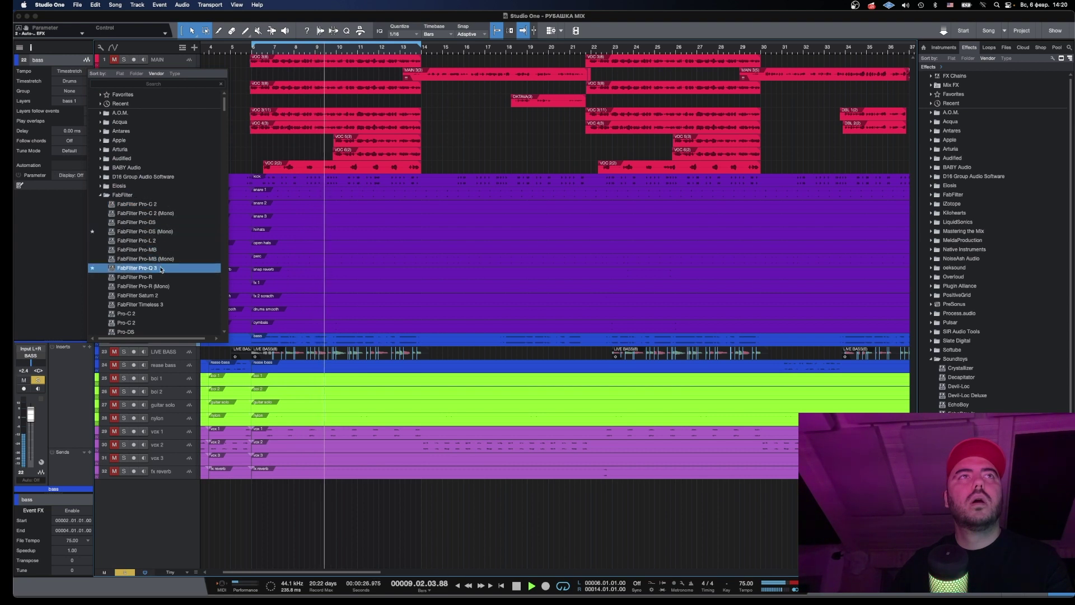
pyautogui.click(137, 267)
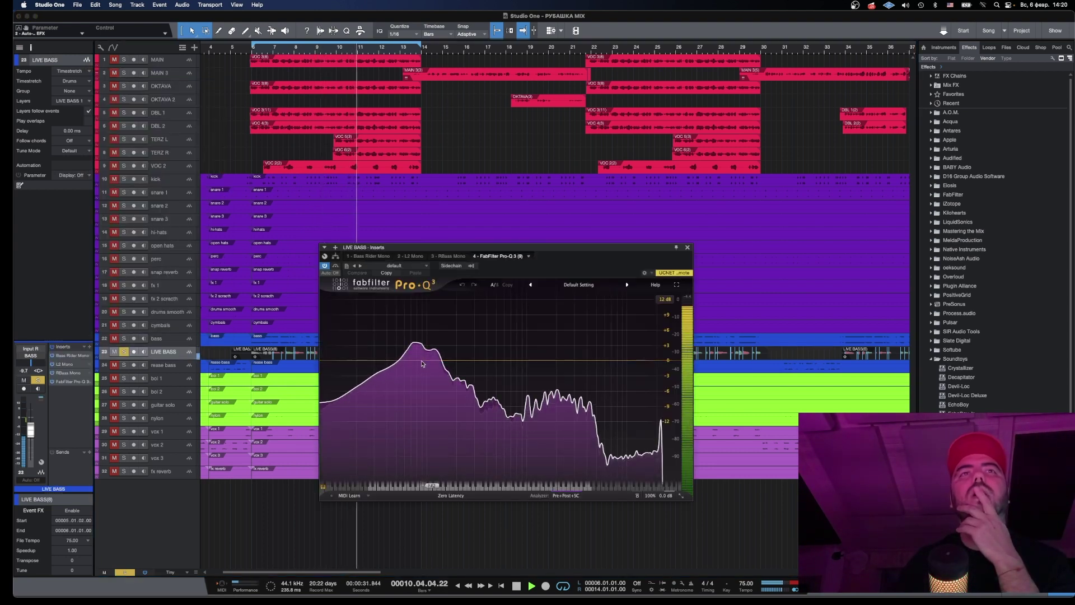
# Try a bell cut of about 4.7 dB near 91 Hz in LIVE BASS's Pro-Q 3 and unsolo both bass tracks.
pyautogui.doubleClick(420, 360)
pyautogui.moveTo(420, 360); pyautogui.dragTo(422, 384)
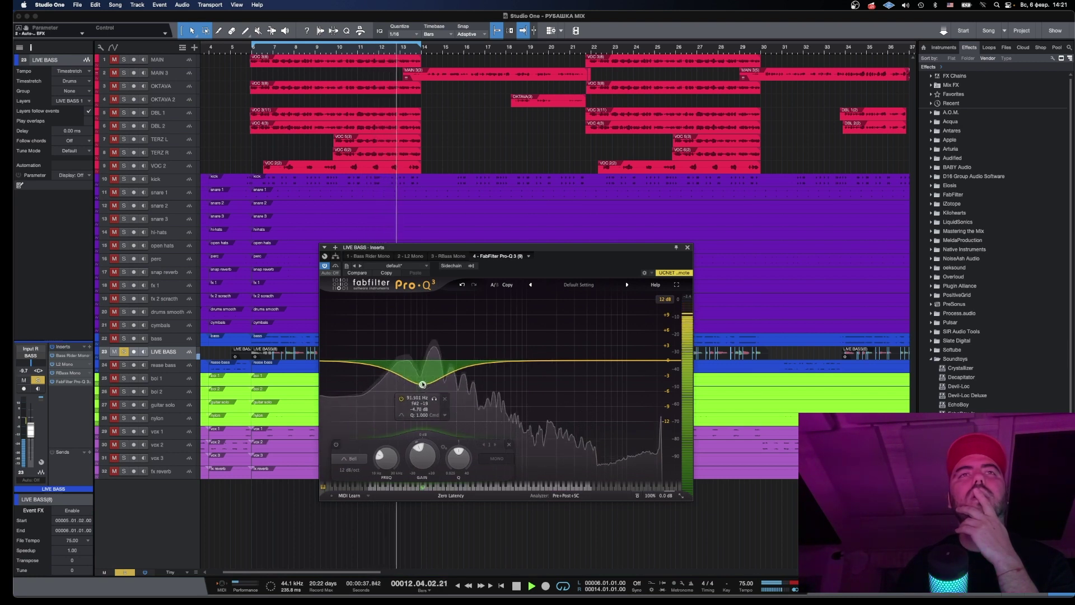
pyautogui.press('space')
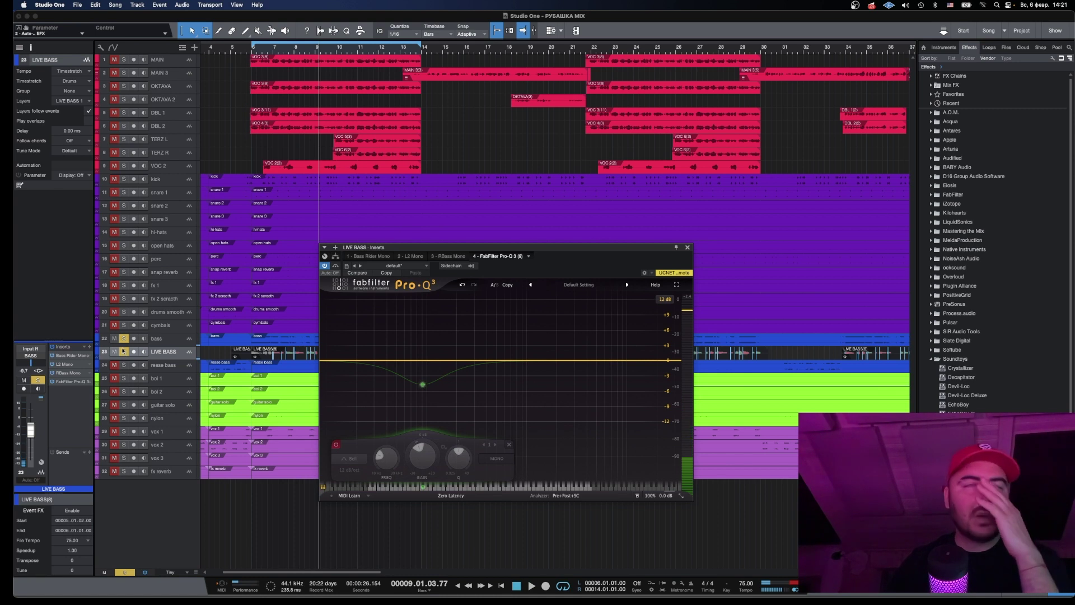
pyautogui.click(124, 339)
pyautogui.keyDown('alt'); pyautogui.click(124, 351); pyautogui.keyUp('alt')
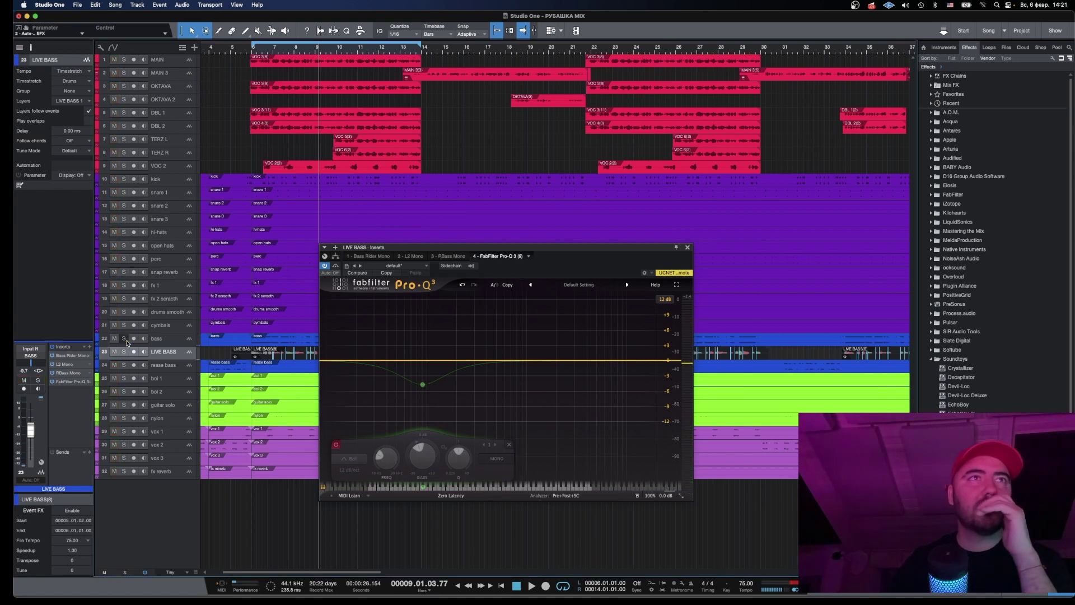
# Check the mix with the bass track muted and raise the bass fader to about +6.2 dB.
pyautogui.click(115, 338)
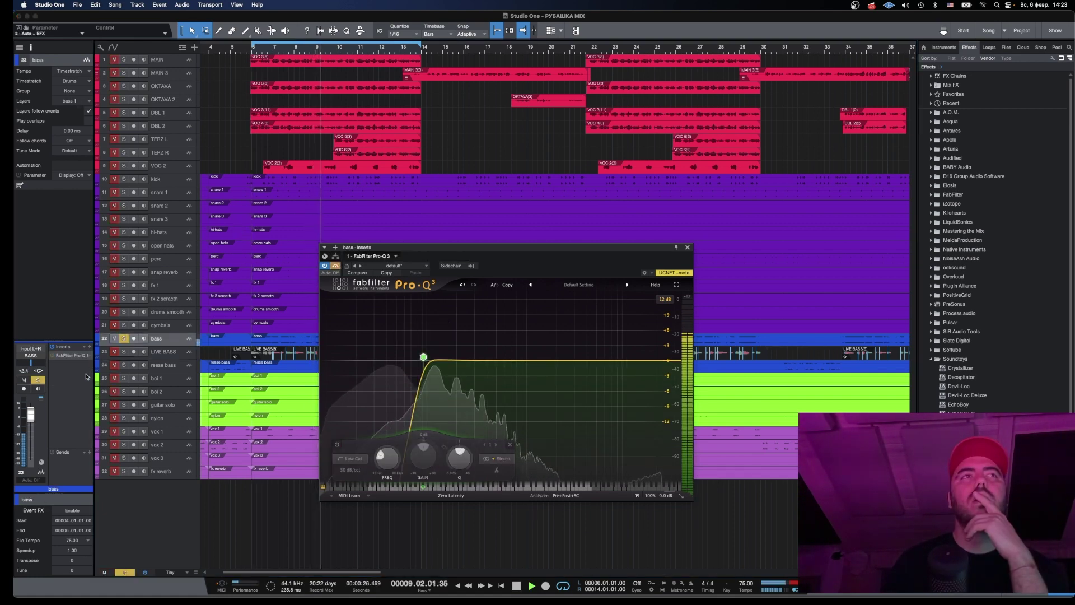
pyautogui.moveTo(31, 412); pyautogui.dragTo(30, 407)
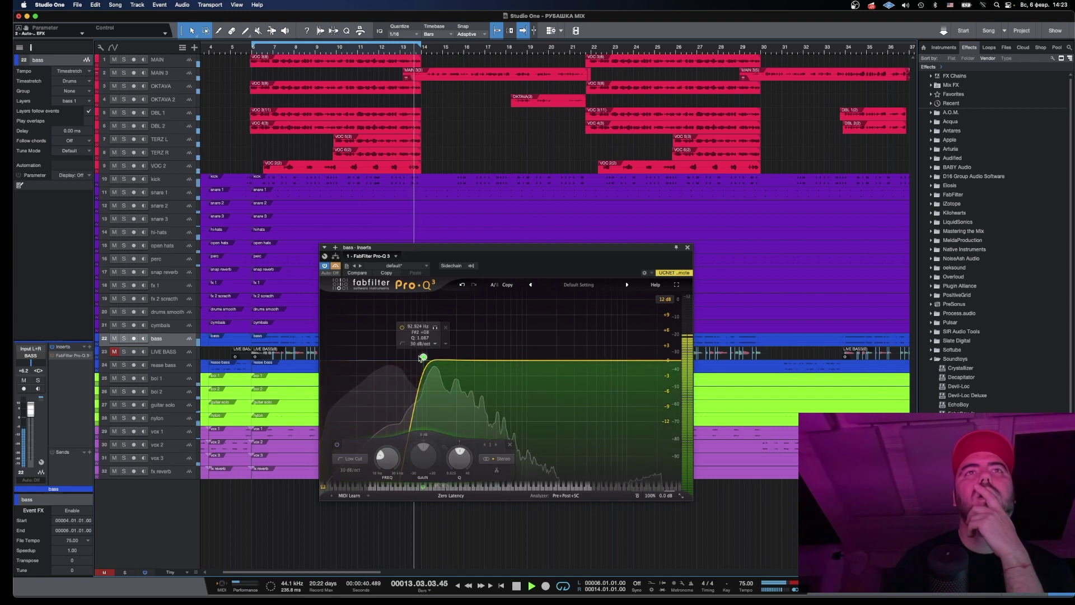
# Swap the mutes to hear LIVE BASS without bass, raise LIVE BASS's fader to about -0.8 dB, and mute it.
pyautogui.click(114, 351)
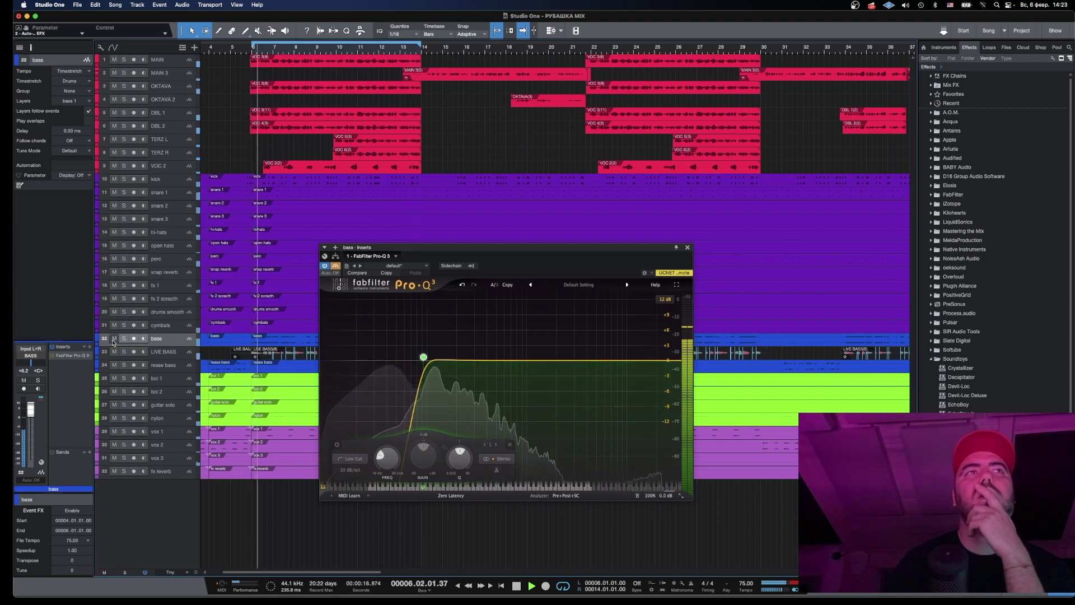
pyautogui.click(114, 338)
pyautogui.click(130, 351)
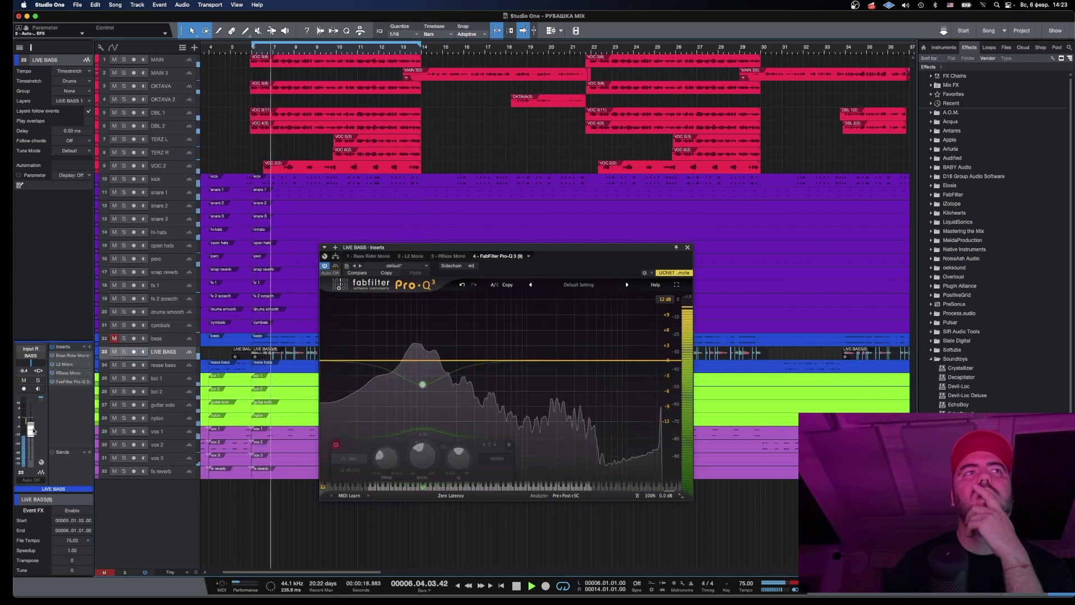
pyautogui.moveTo(32, 422); pyautogui.dragTo(32, 416)
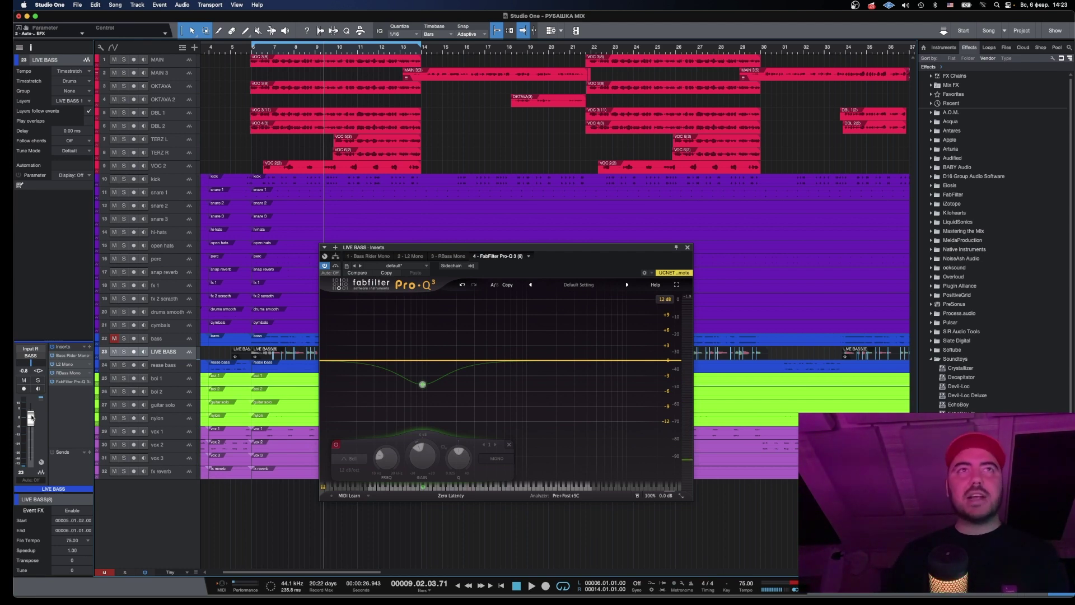
pyautogui.click(23, 379)
# Insert the RBass Stereo plug-in at the end of the DRUMS bus's effect chain.
pyautogui.press('F3')
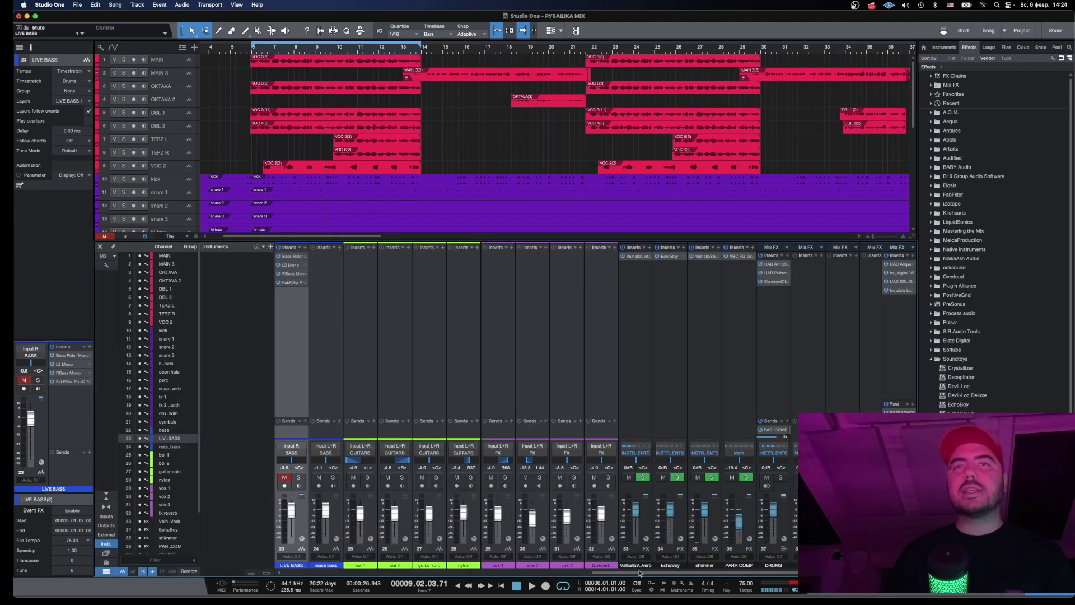
pyautogui.moveTo(640, 572); pyautogui.dragTo(737, 593)
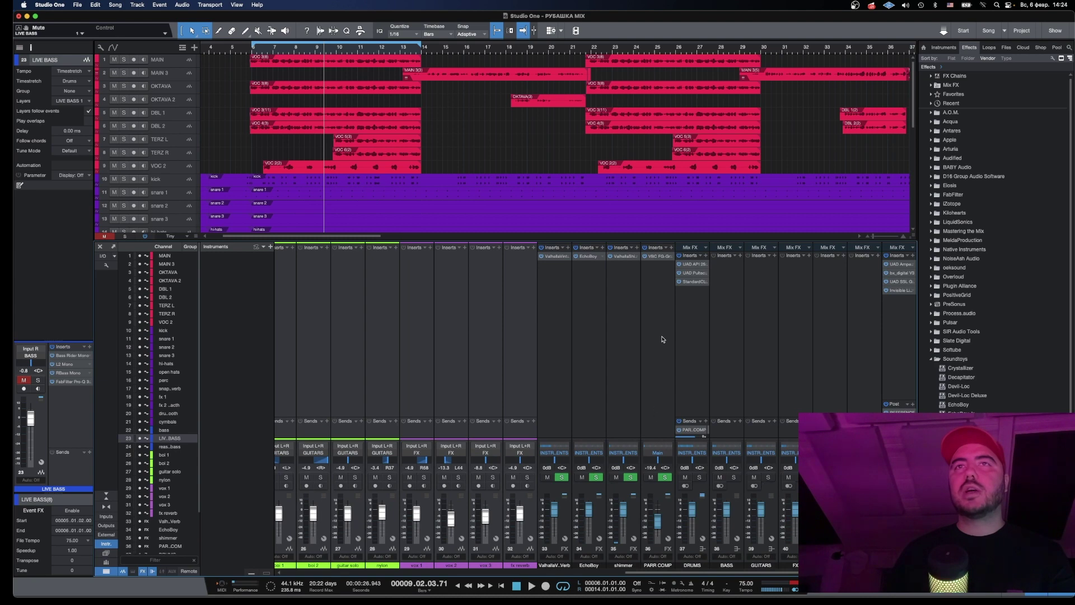
pyautogui.click(748, 274)
pyautogui.write('rbass')
pyautogui.press('Return')
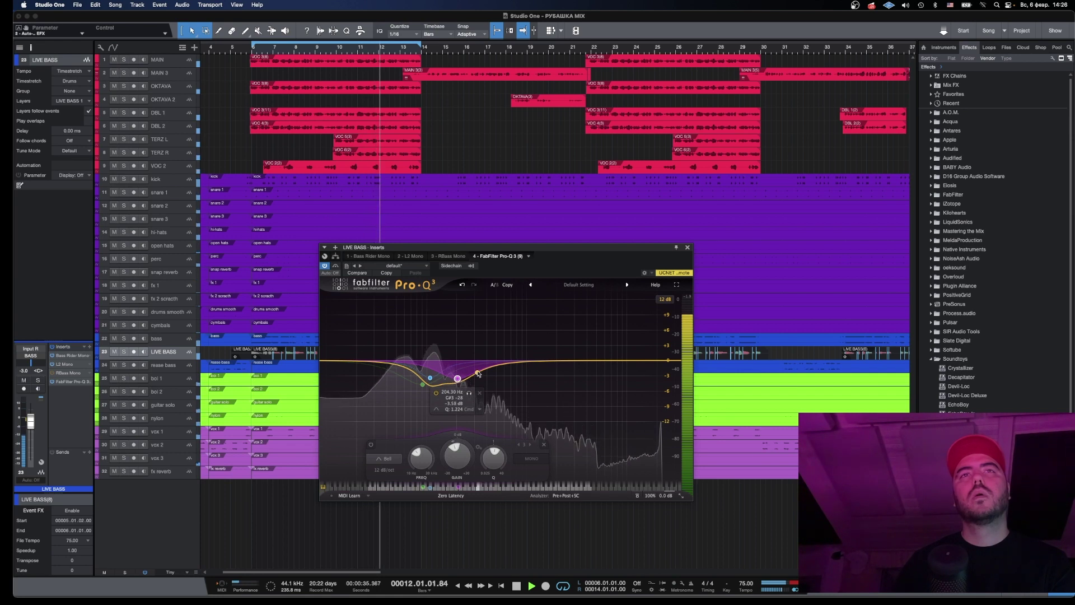
# Shape a shallow low-mid bell cut of about 1.3 dB in LIVE BASS's Pro-Q 3 and close it.
pyautogui.moveTo(458, 380); pyautogui.dragTo(477, 374)
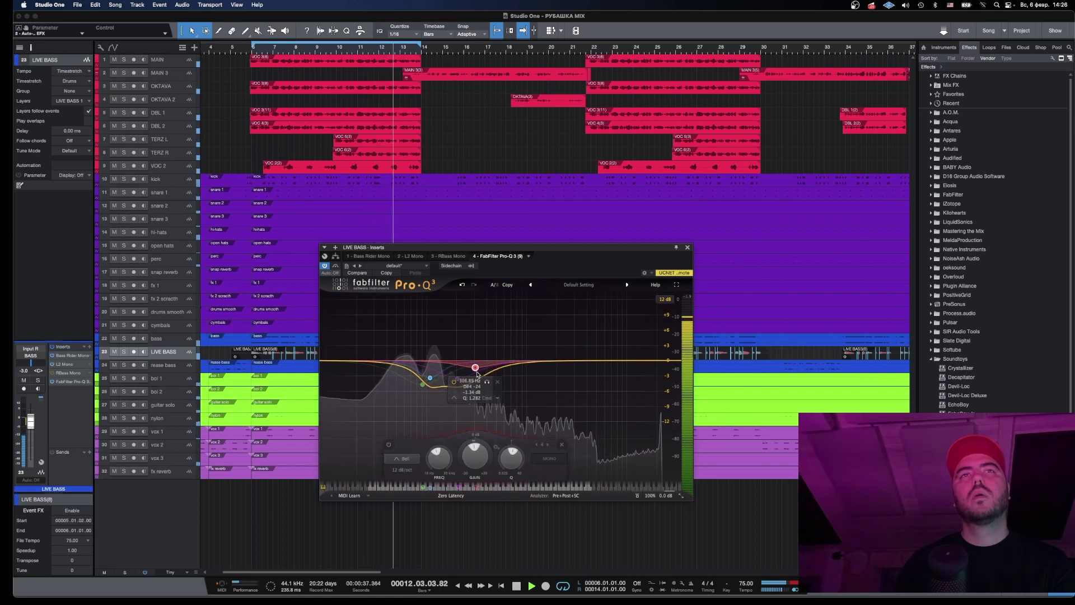
pyautogui.click(687, 247)
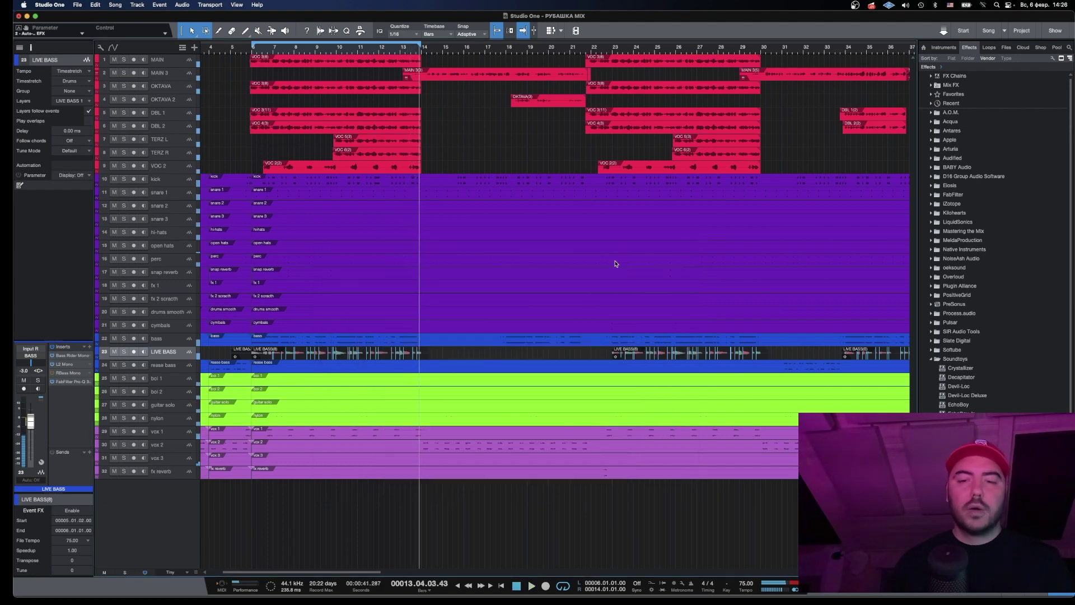
# Keep bass's Pro-Q 3 window open in Linear Phase mode and place LIVE BASS's Pro-Q 3 alongside for comparison.
pyautogui.click(156, 338)
pyautogui.press('F11')
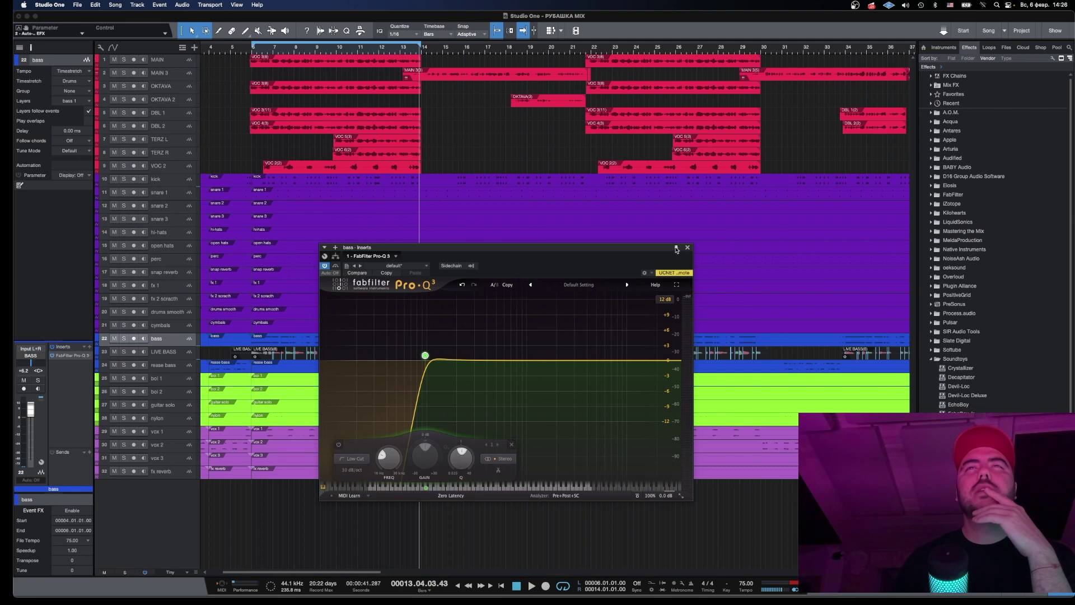
pyautogui.moveTo(648, 249); pyautogui.dragTo(776, 235)
pyautogui.click(156, 351)
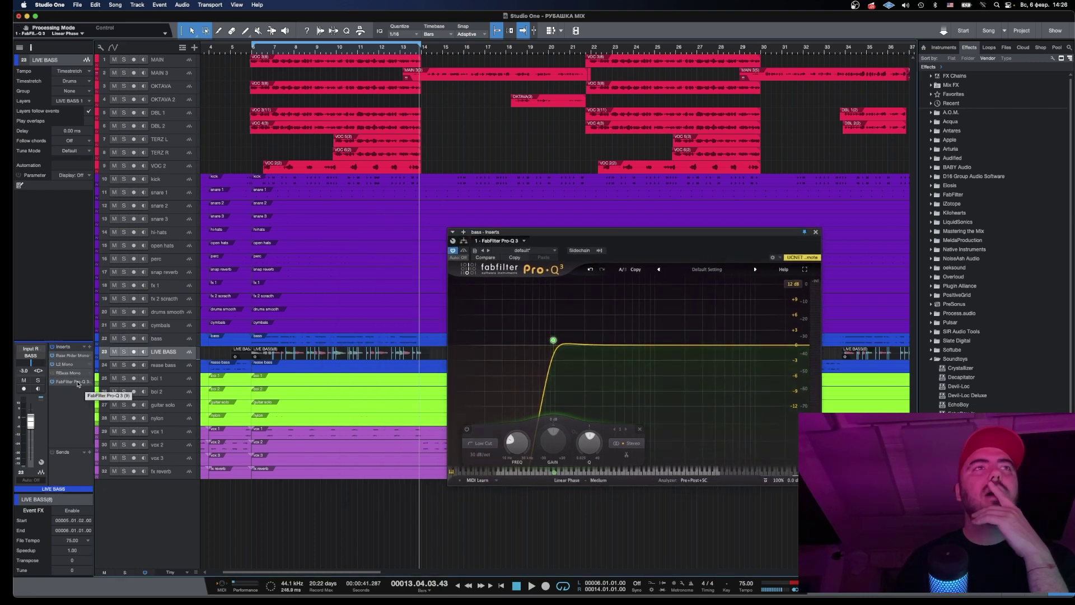
pyautogui.press('F11')
pyautogui.moveTo(481, 246); pyautogui.dragTo(638, 43)
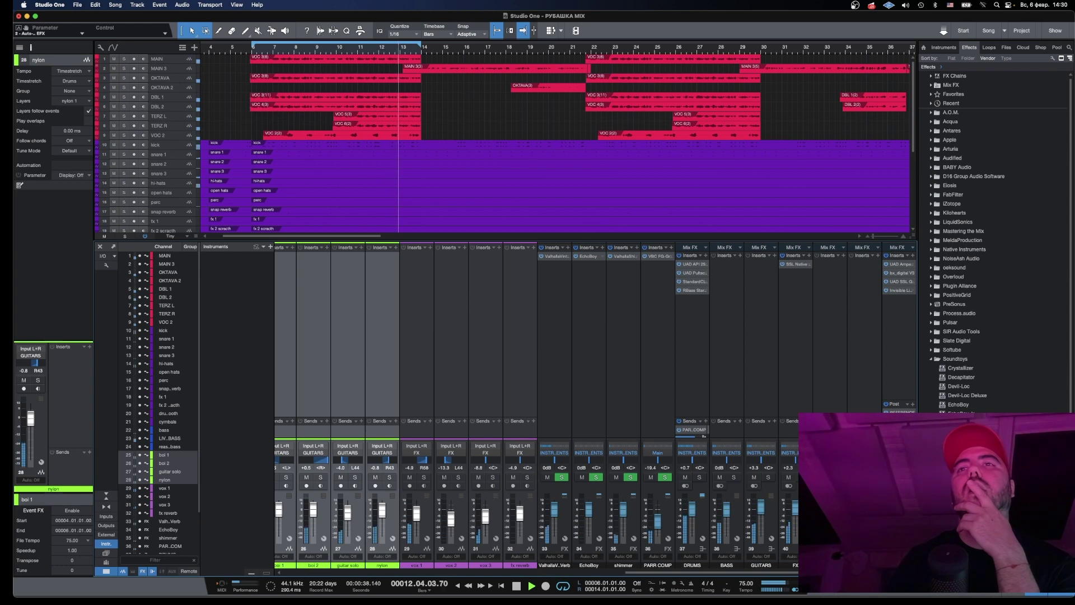
# Solo the FX bus and insert S1 Imager (s) after its first plug-in.
pyautogui.click(794, 487)
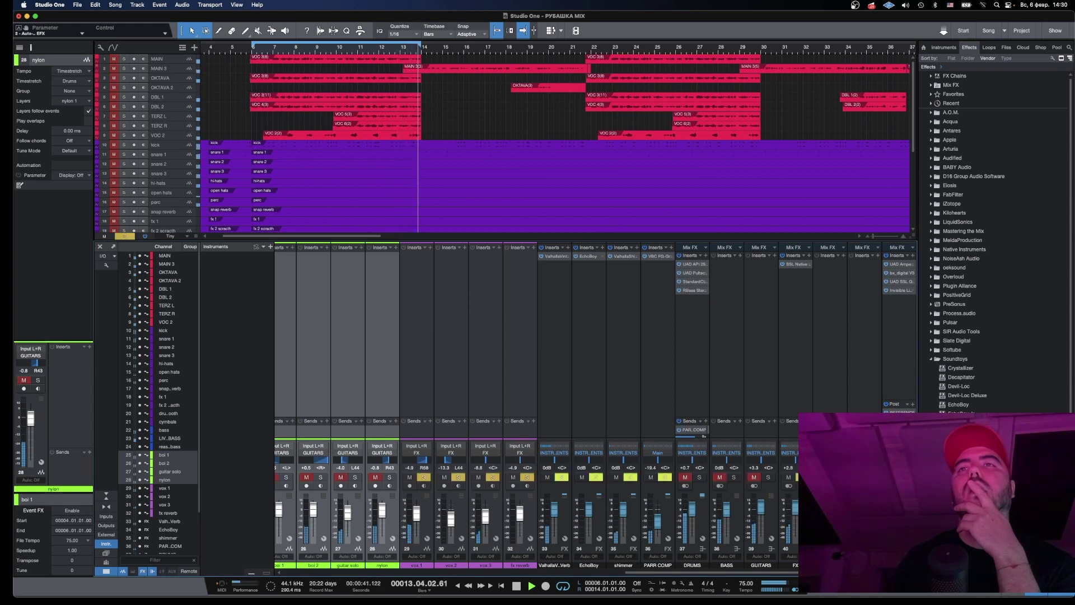
pyautogui.click(808, 255)
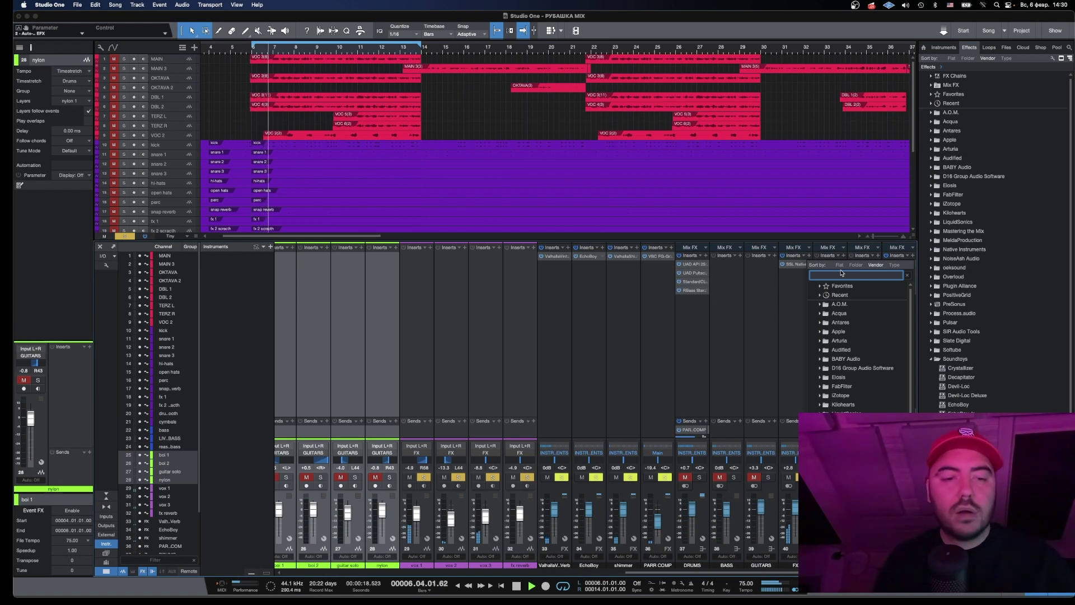
pyautogui.write('S1')
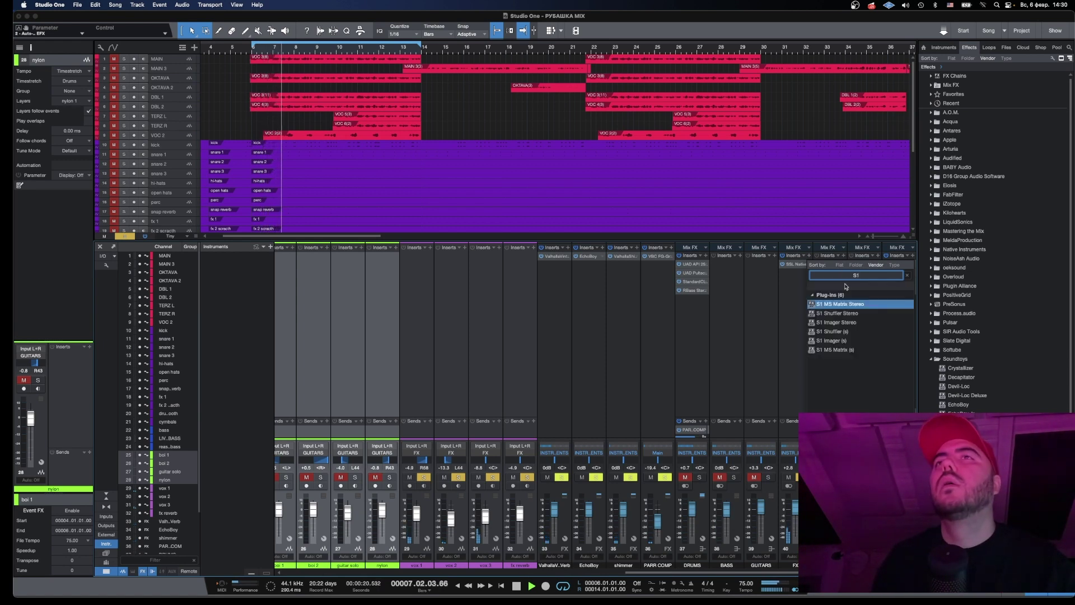
pyautogui.press('Down')
pyautogui.press('Down')
pyautogui.press('Down')
pyautogui.press('Down')
pyautogui.press('Return')
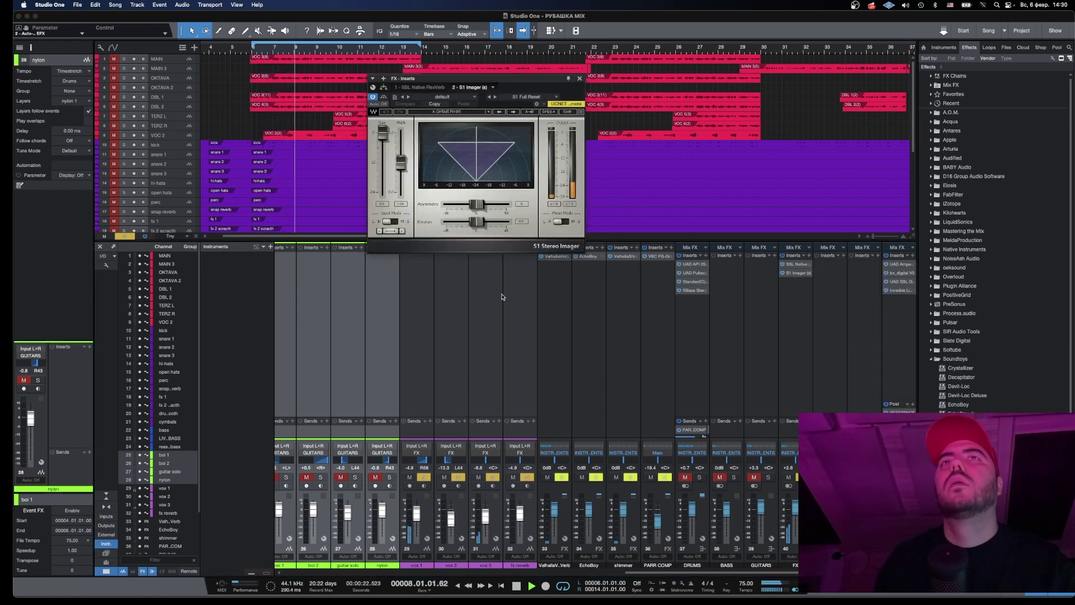
# Widen the FX bus's stereo image in S1 Imager and insert the Center Stereo plug-in after it.
pyautogui.moveTo(400, 163); pyautogui.dragTo(400, 148)
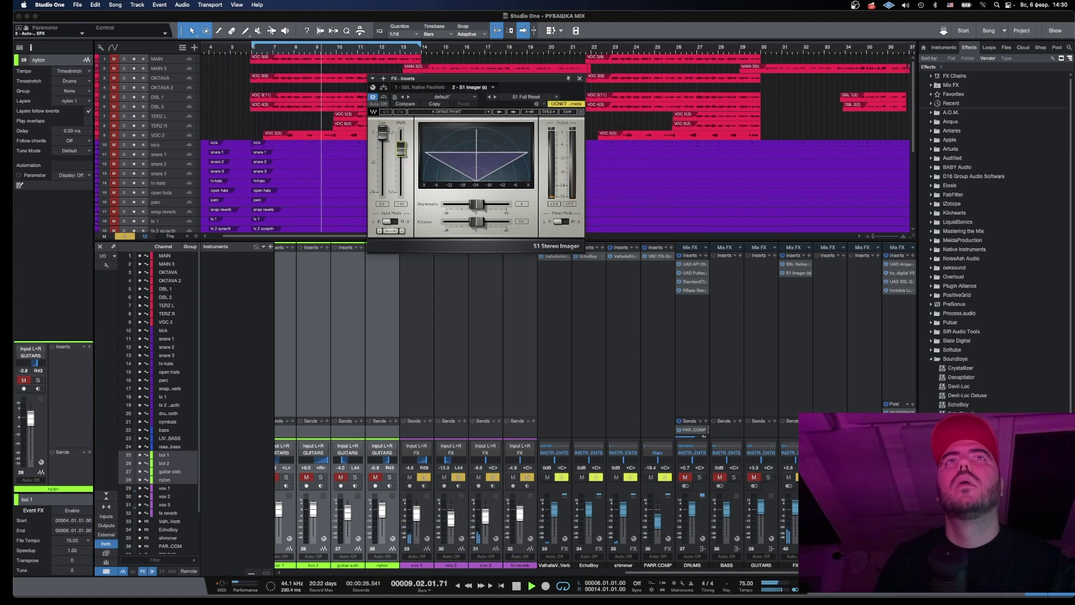
pyautogui.click(581, 77)
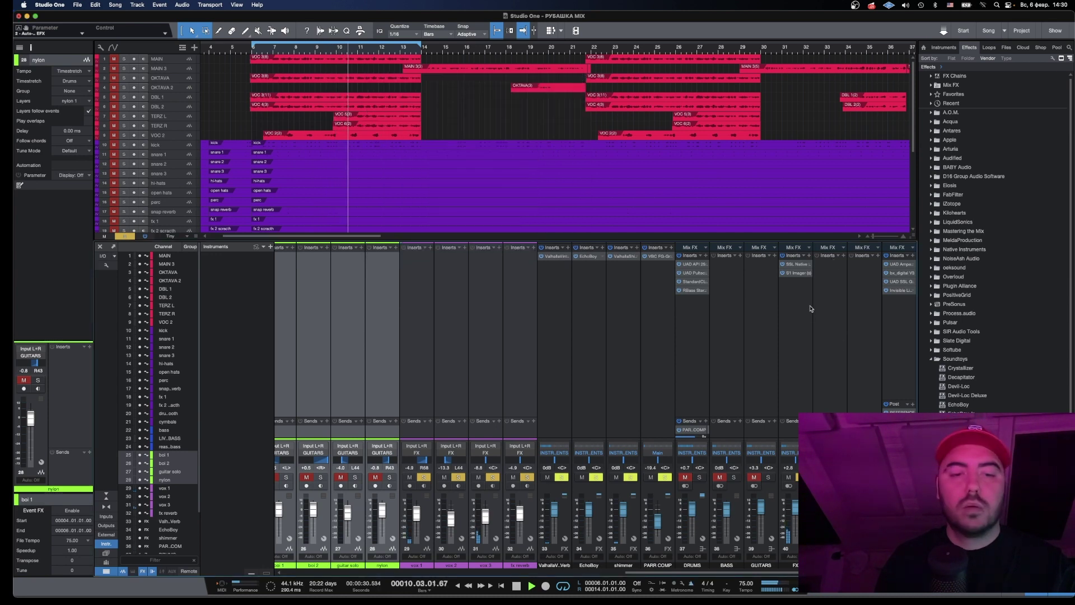
pyautogui.click(809, 256)
pyautogui.click(847, 283)
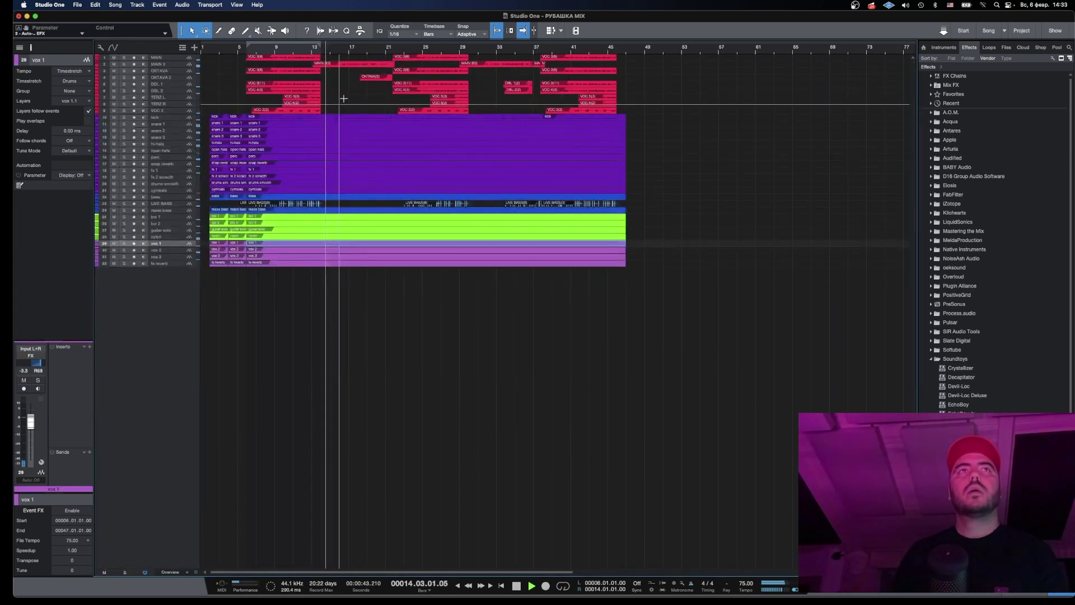
# Split the events on the kick through bass tracks at both ends of the range from bar 14 to about bar 22.
pyautogui.hotkey('shift', 'z')
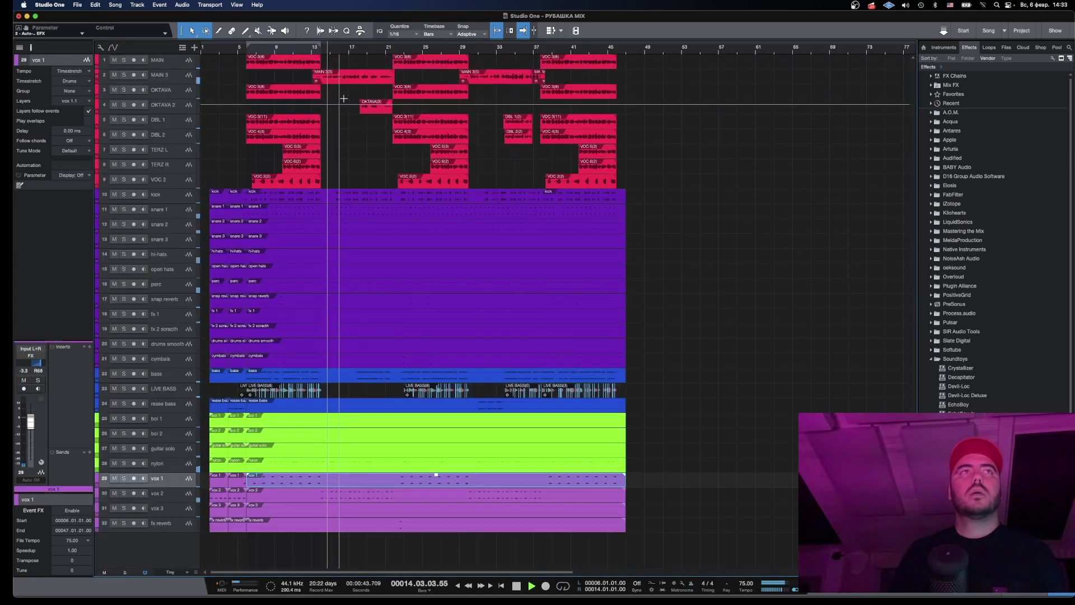
pyautogui.hotkey('shift', 'e')
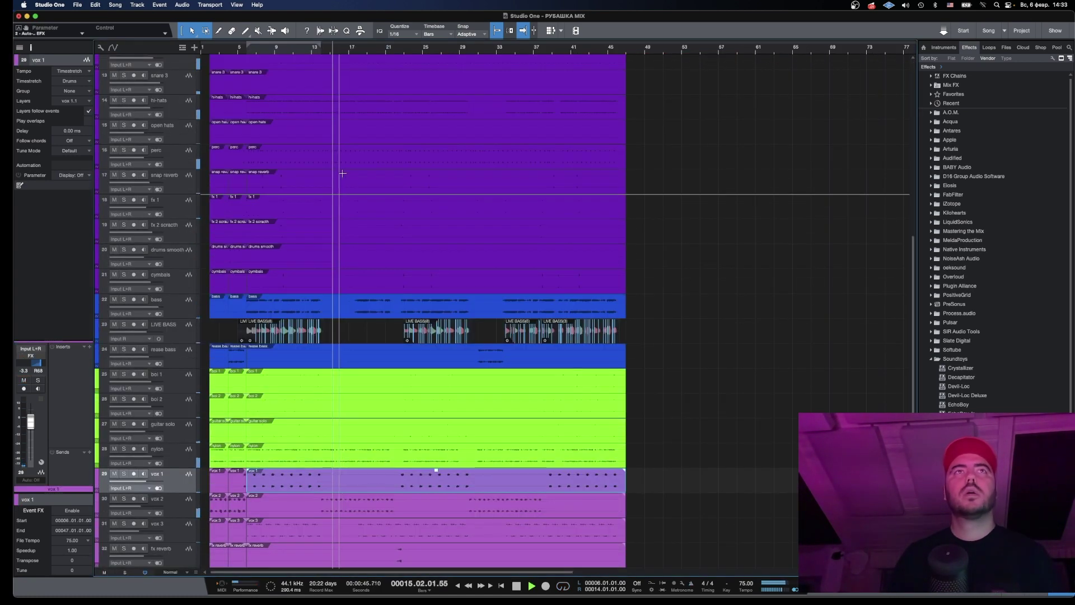
pyautogui.scroll(5, 342, 173)
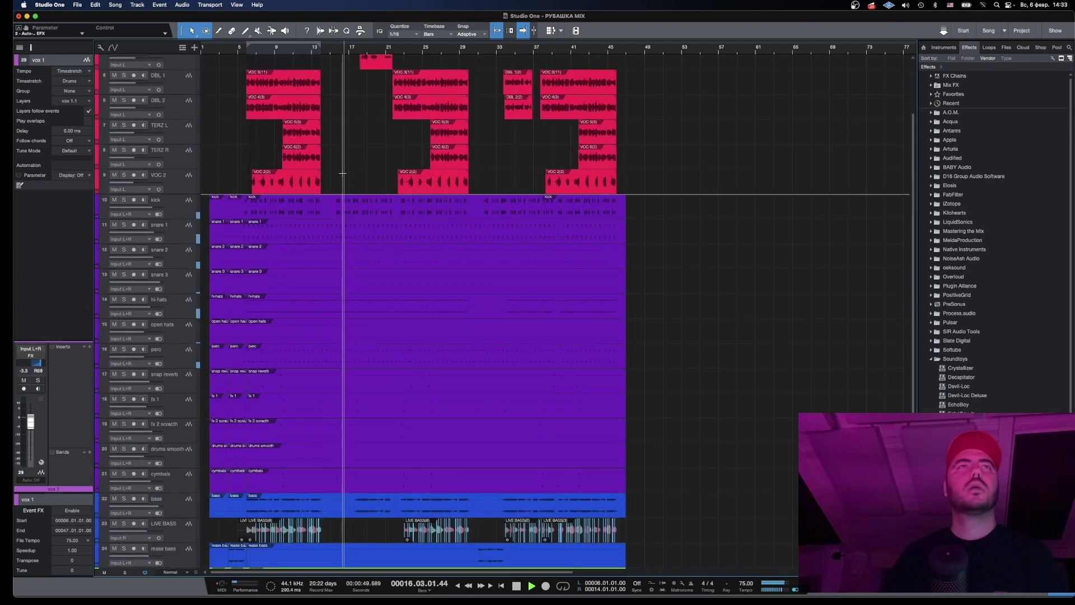
pyautogui.press('e')
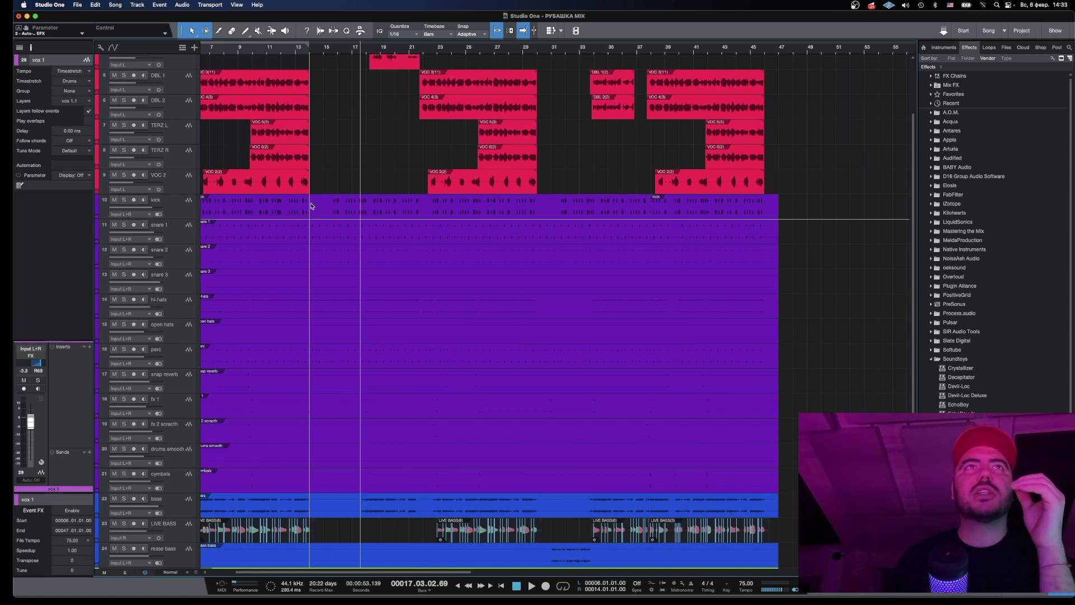
pyautogui.moveTo(311, 206); pyautogui.dragTo(432, 518)
pyautogui.press('super+alt+x')
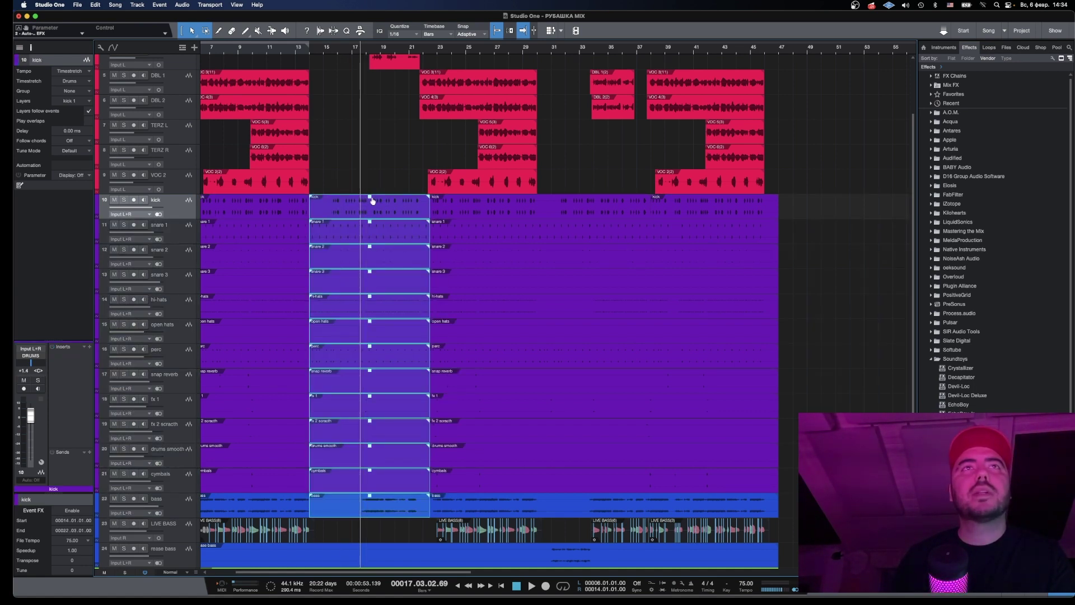
# Split the kick through bass events at both ends of the range from about bar 30 to bar 38.
pyautogui.click(306, 50)
pyautogui.moveTo(538, 197); pyautogui.dragTo(653, 493)
pyautogui.press('super+alt+x')
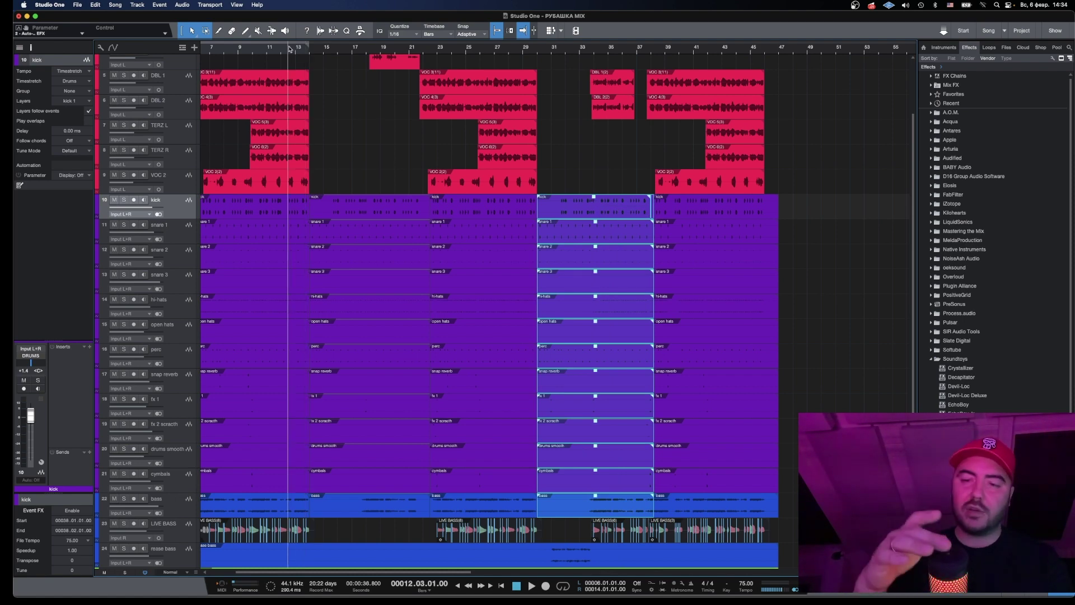
# Play back the song to check the split drum and bass sections, and clear the event selection.
pyautogui.press('p')
pyautogui.press('space')
pyautogui.press('F3')
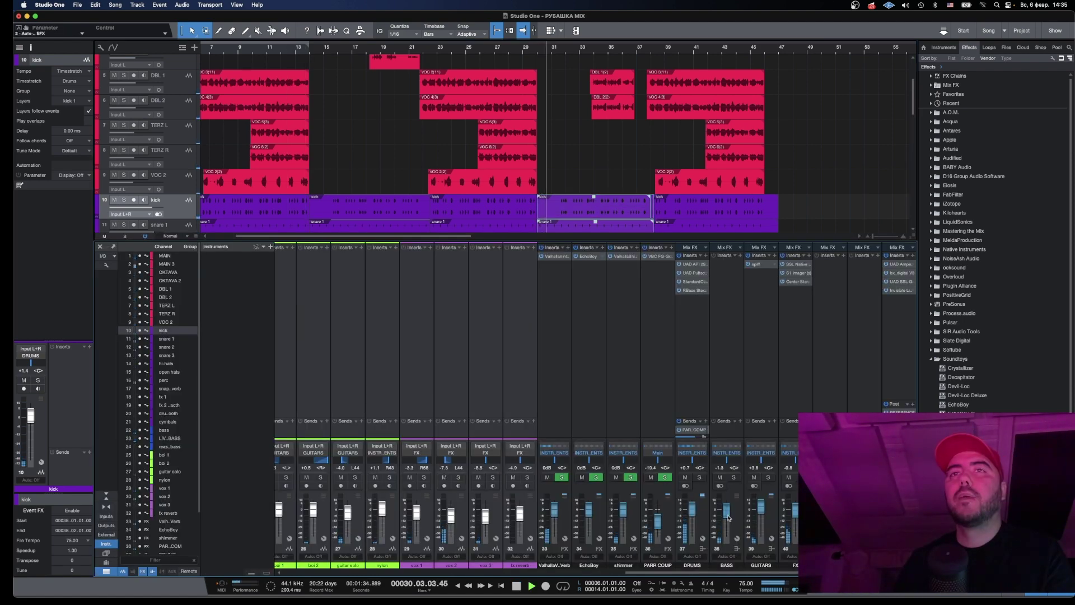
pyautogui.press('F3')
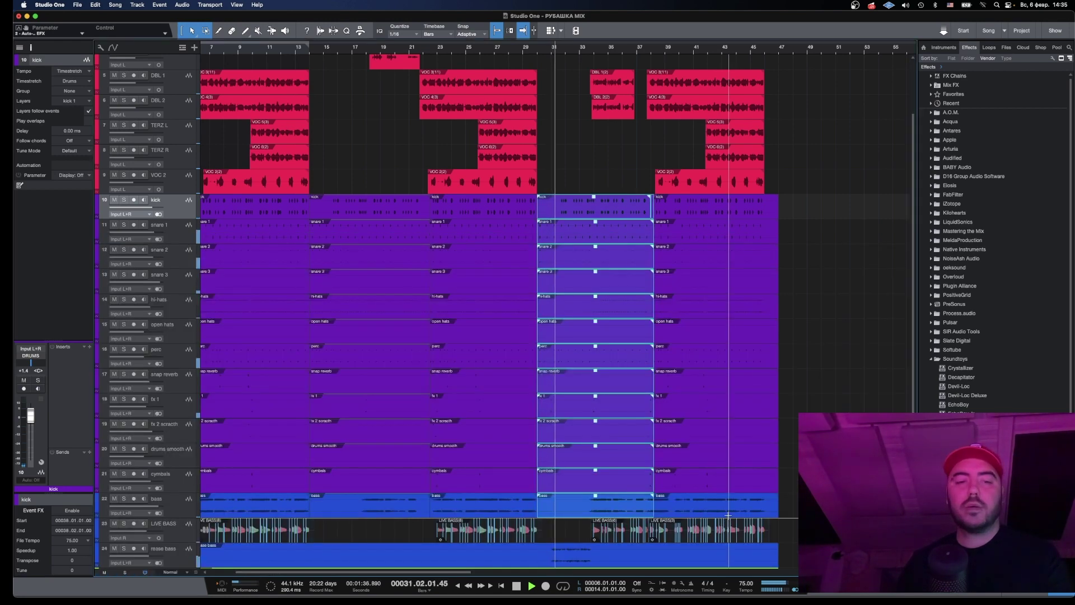
pyautogui.click(821, 224)
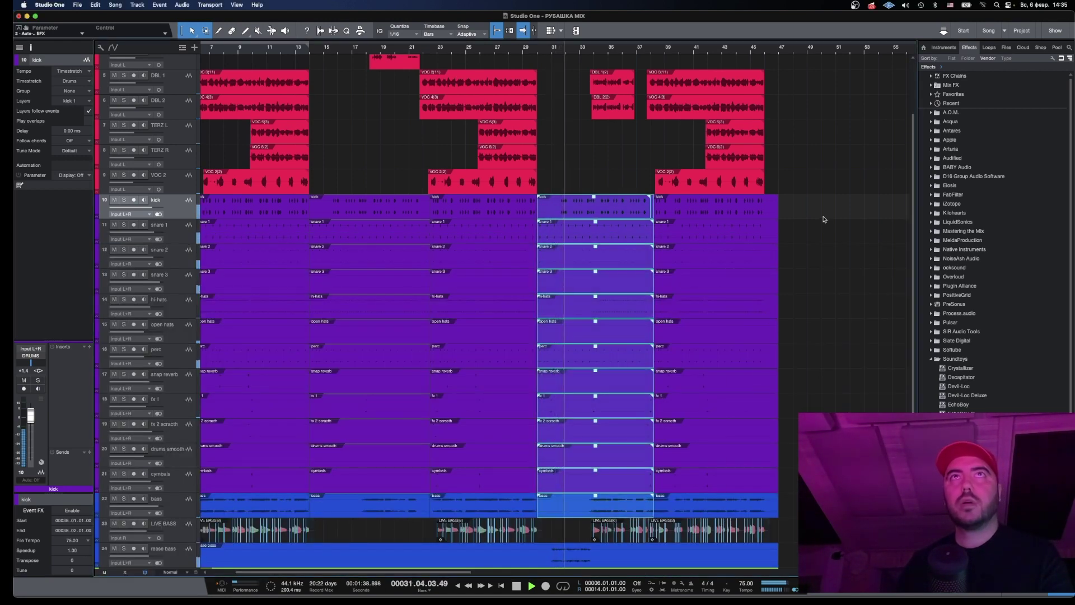
pyautogui.click(373, 176)
# Set the output gain of the DRUMS bus's RBass to -2.3 dB and close the plug-in.
pyautogui.press('F3')
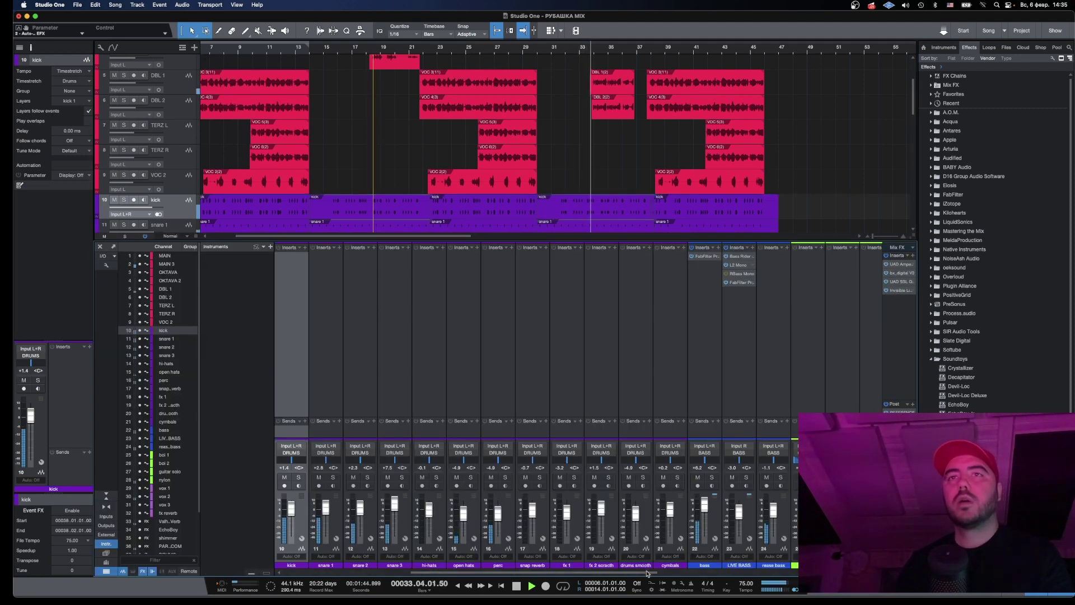
pyautogui.moveTo(647, 572); pyautogui.dragTo(862, 572)
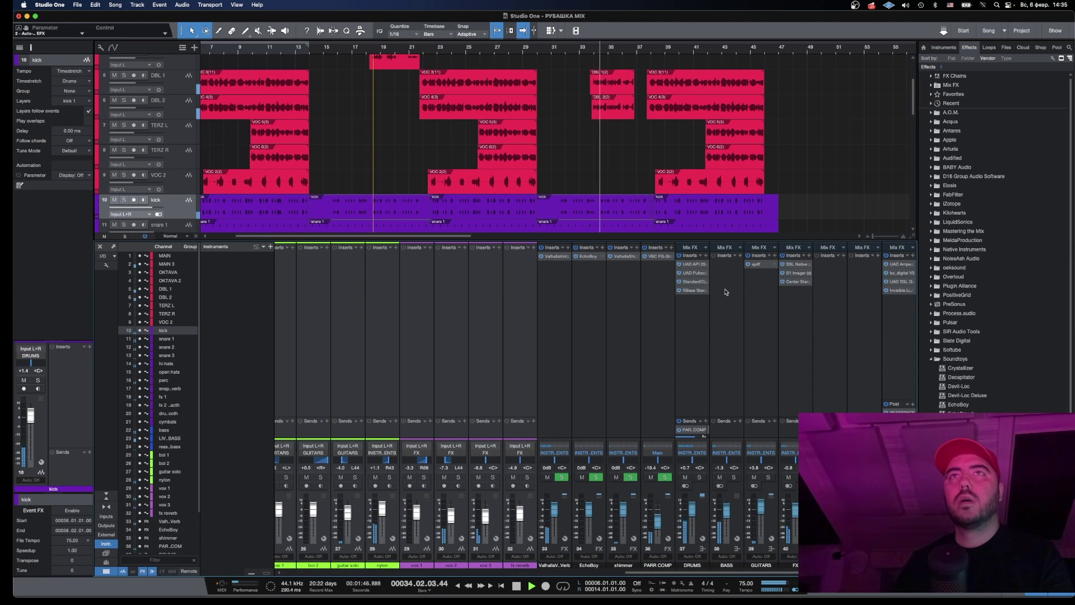
pyautogui.click(694, 290)
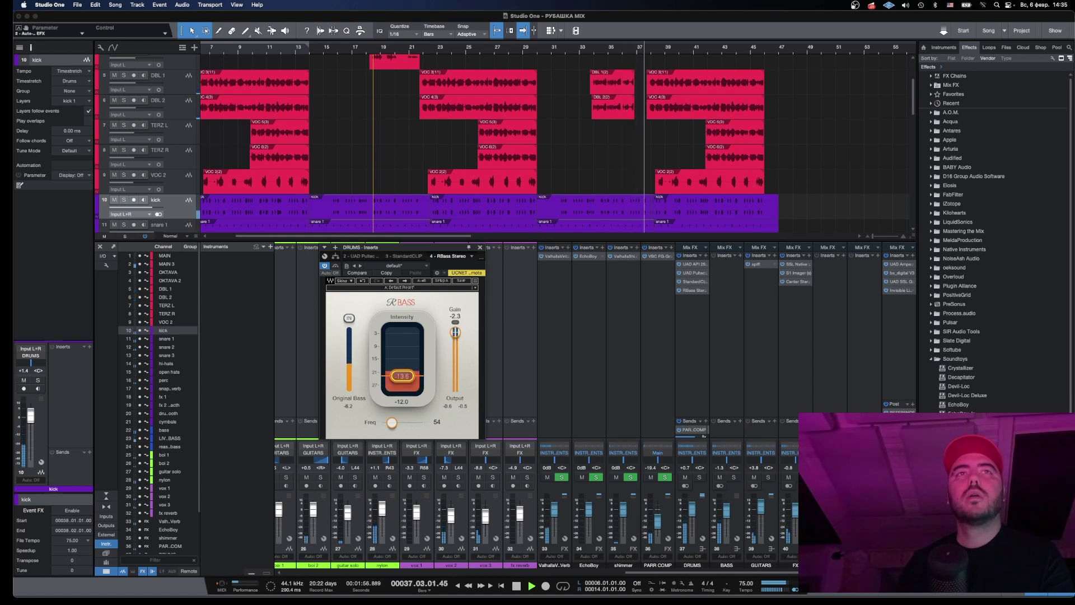
pyautogui.click(478, 247)
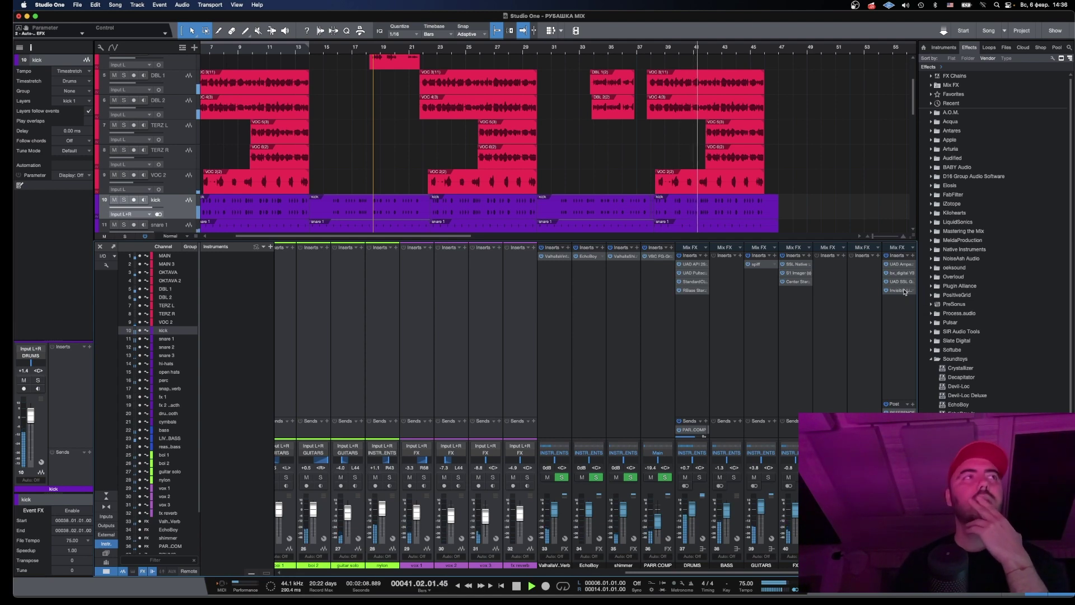
# Add iZotope's Nectar 3 Elements to the inserts of the MAIN 3 vocal track.
pyautogui.press('F3')
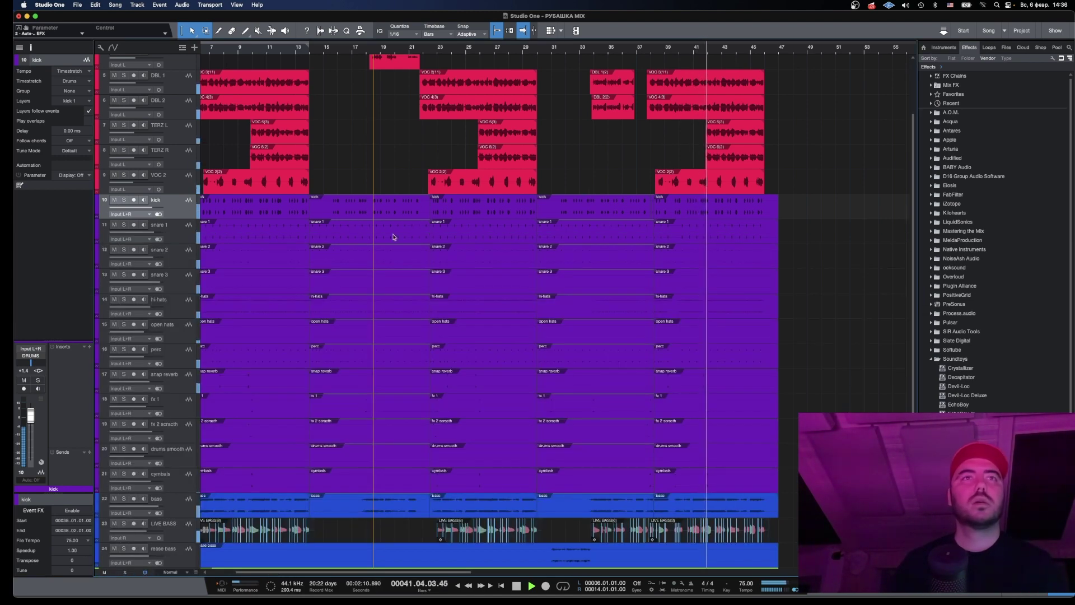
pyautogui.scroll(-5, 394, 237)
pyautogui.scroll(8, 393, 236)
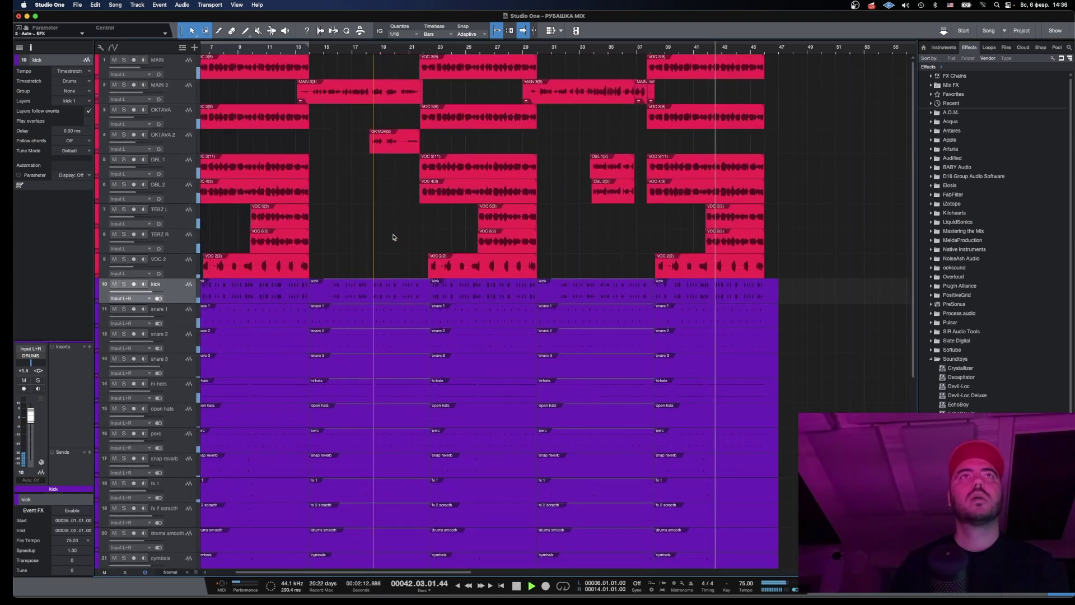
pyautogui.click(168, 90)
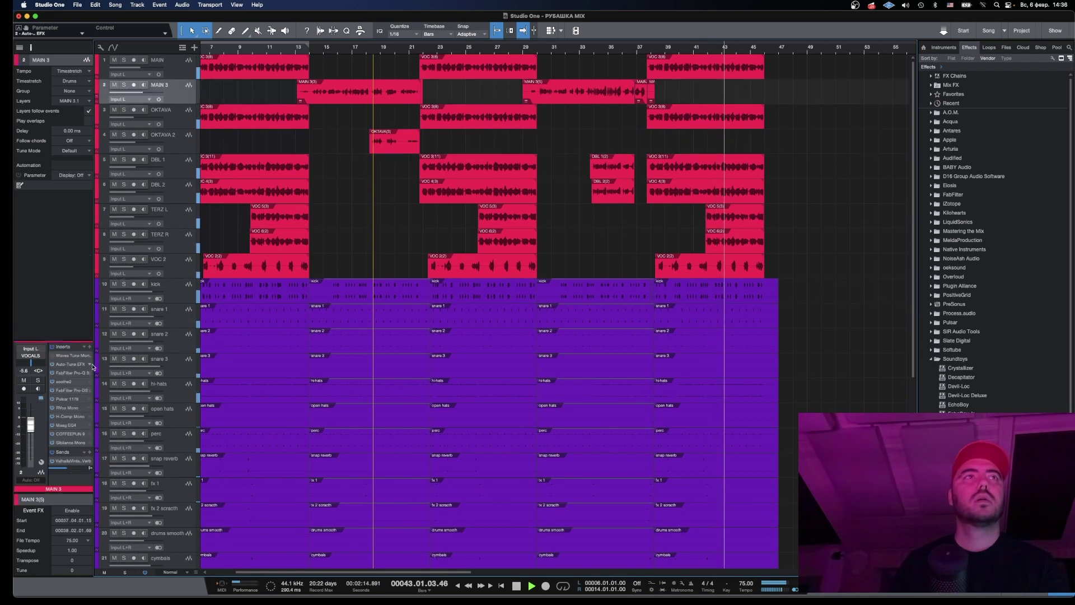
pyautogui.click(90, 347)
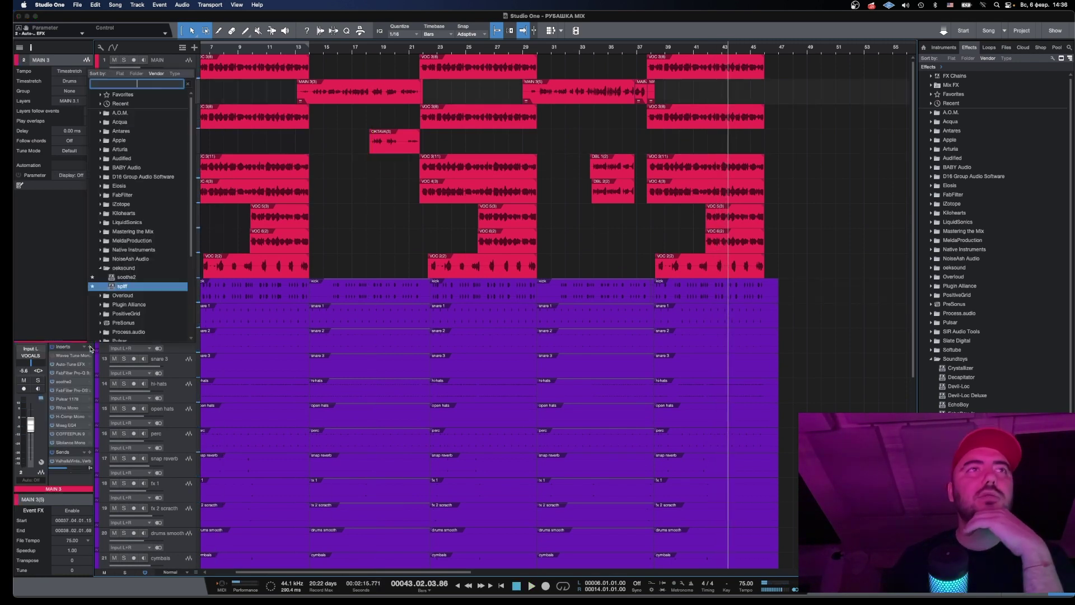
pyautogui.scroll(-1, 140, 235)
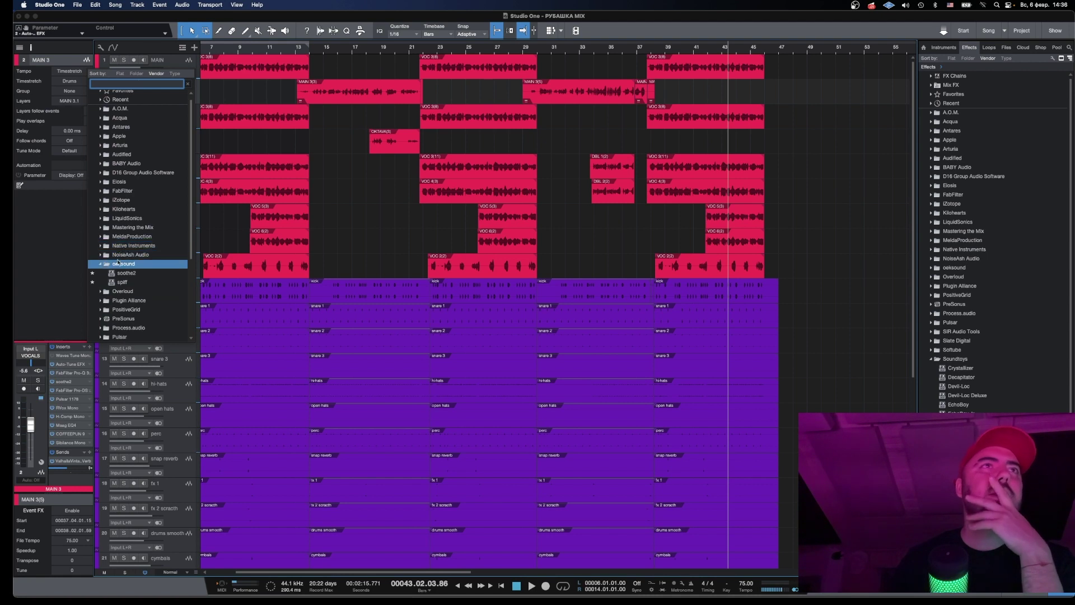
pyautogui.click(101, 265)
pyautogui.scroll(-3, 144, 253)
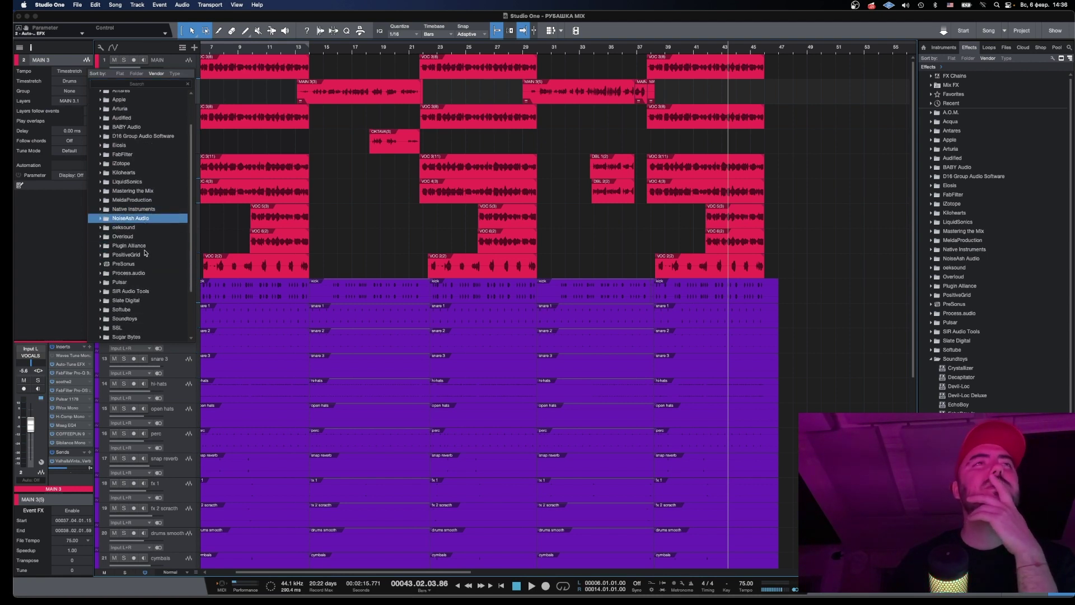
pyautogui.scroll(2, 144, 253)
pyautogui.click(135, 118)
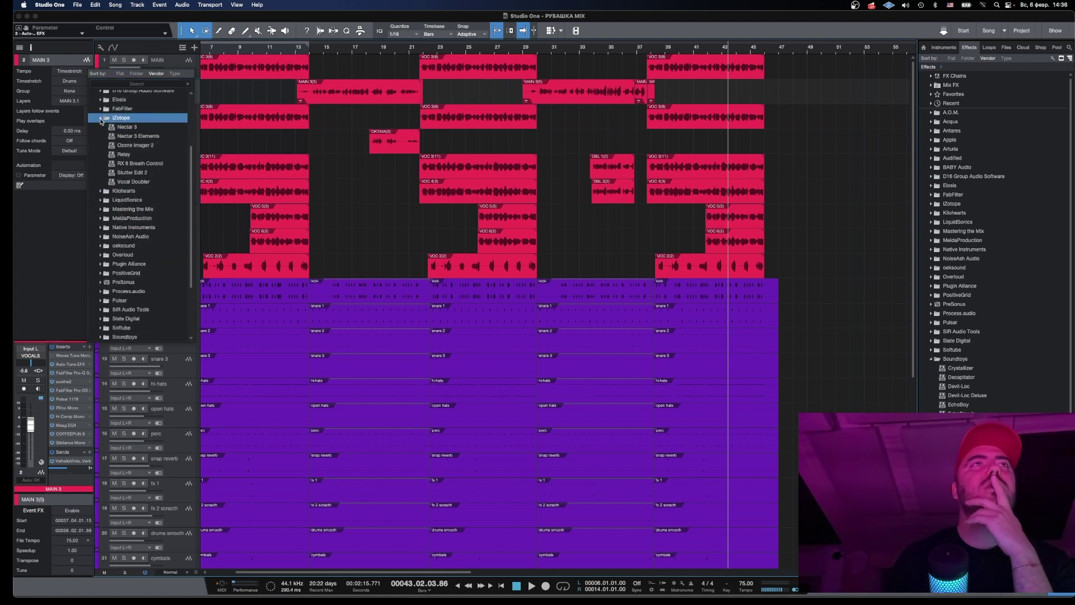
pyautogui.doubleClick(145, 137)
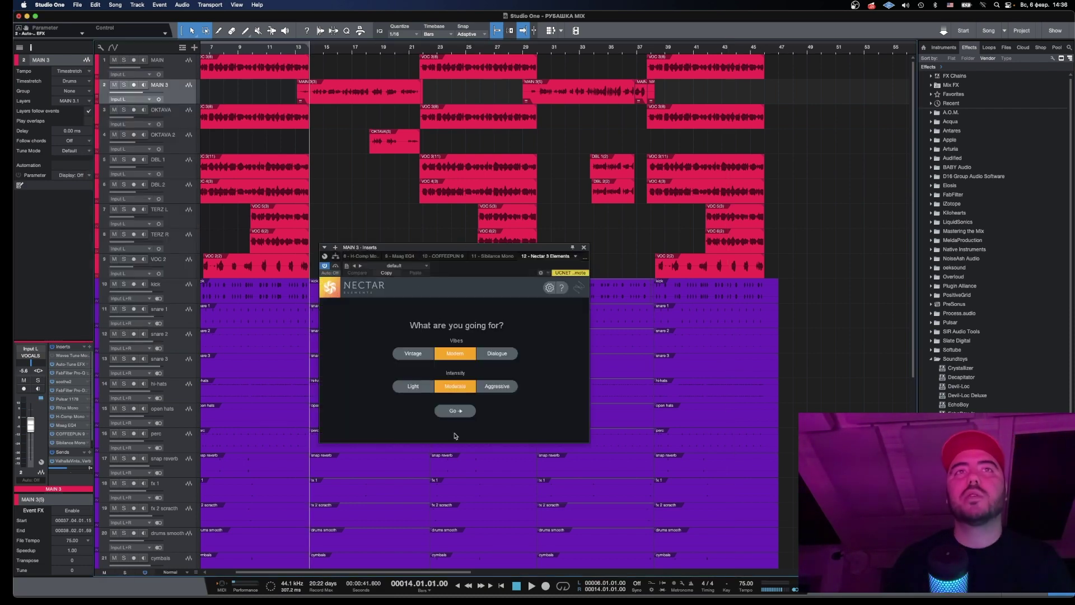
# Run Nectar's assistant with the Modern vibe and Moderate intensity, and place the plug-in directly after soothe2 in MAIN 3's inserts.
pyautogui.click(454, 411)
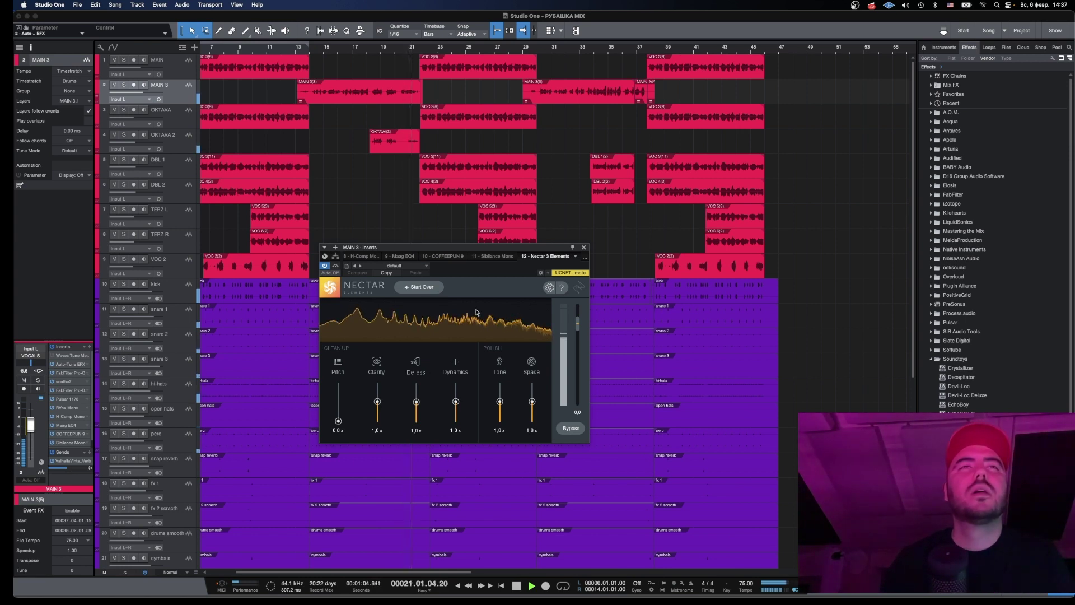
pyautogui.click(312, 50)
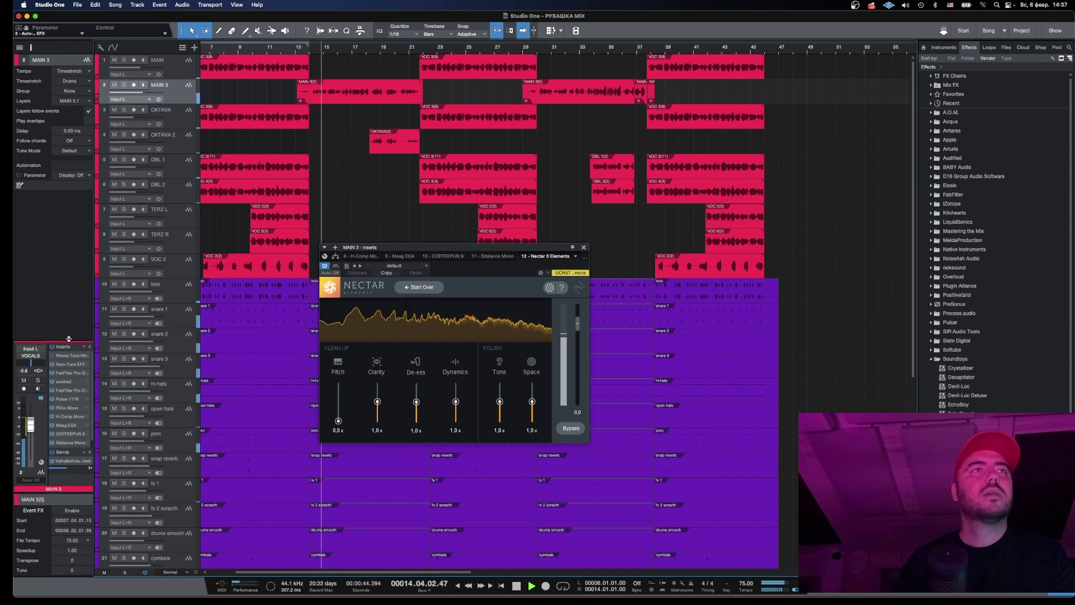
pyautogui.moveTo(68, 339); pyautogui.dragTo(68, 278)
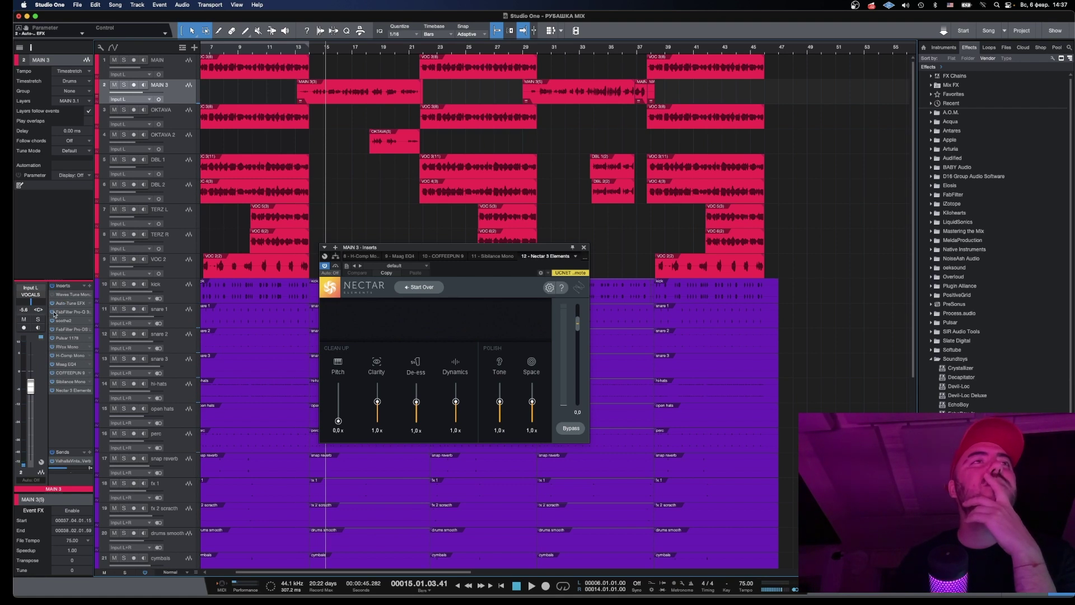
pyautogui.moveTo(54, 314); pyautogui.dragTo(55, 326)
pyautogui.click(307, 51)
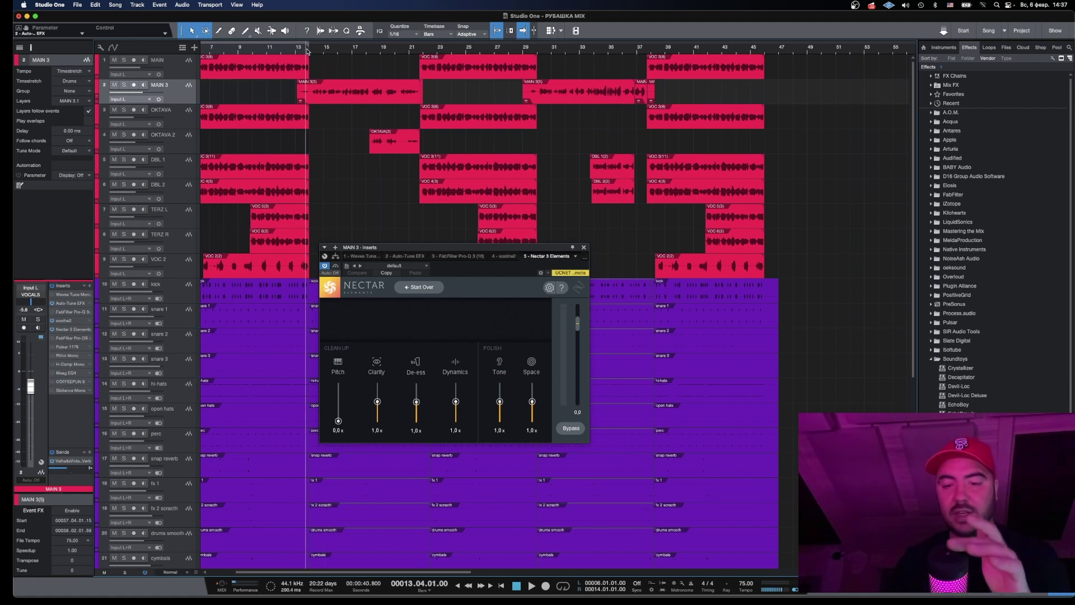
# Play the MAIN 3 vocal from bar 13, lower Nectar's Dynamics to about 1.6x, and close the plug-in.
pyautogui.press('space')
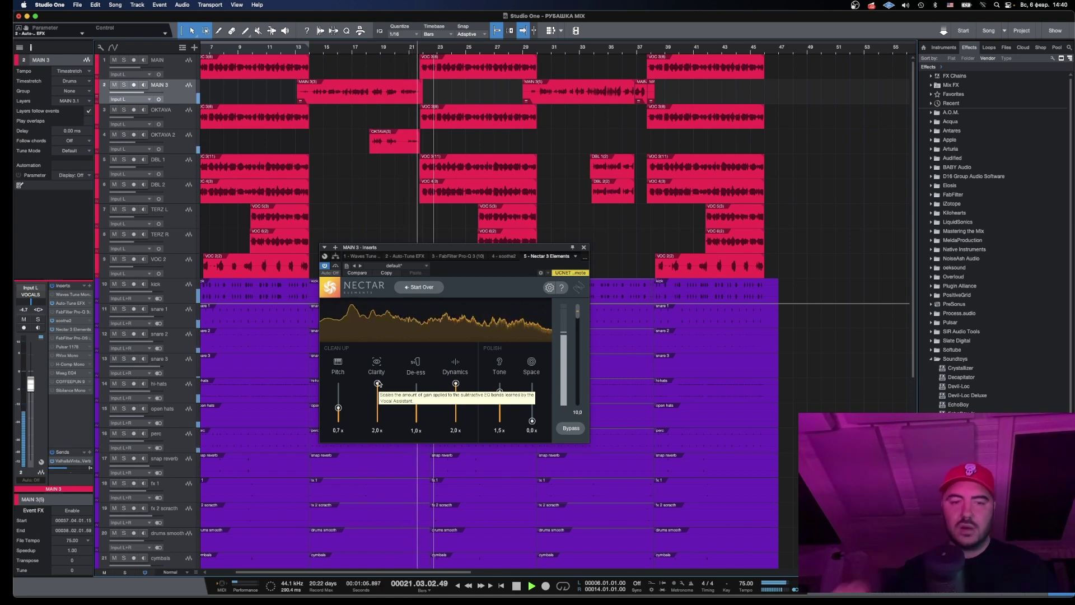
pyautogui.press('space')
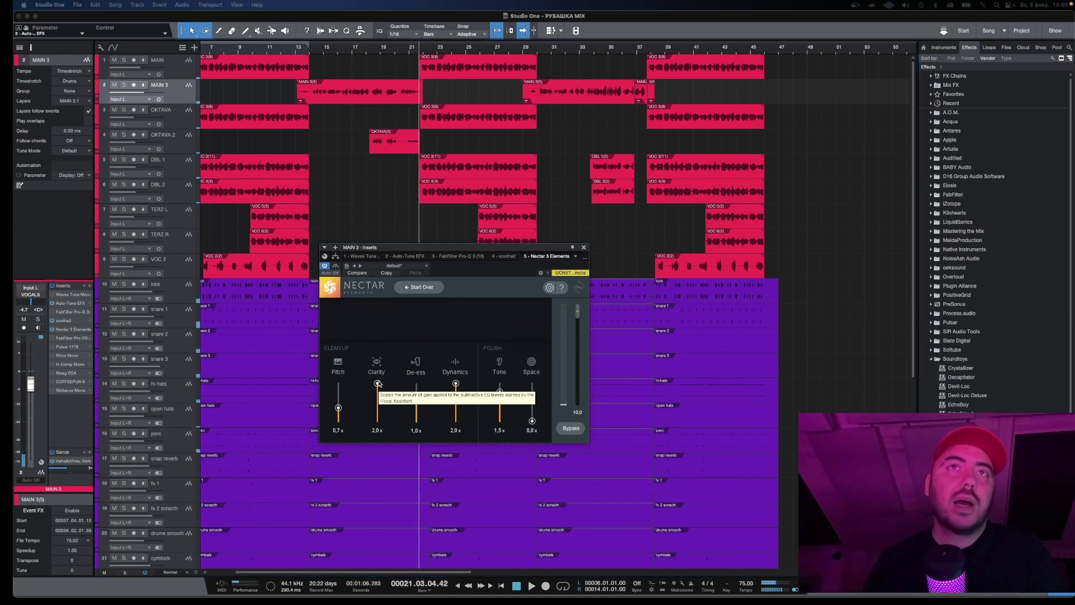
pyautogui.click(455, 384)
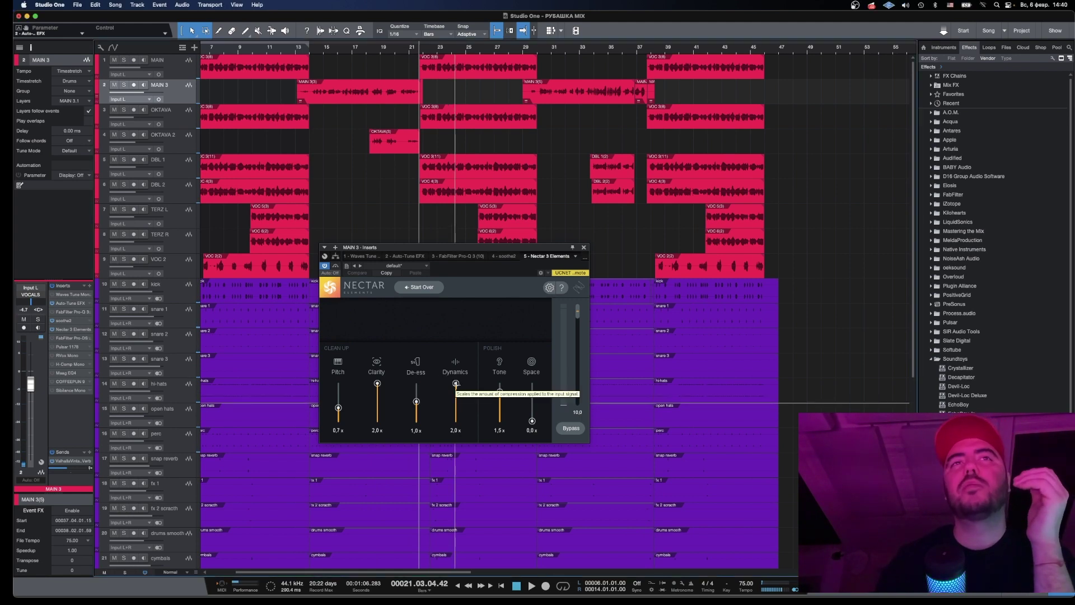
pyautogui.moveTo(455, 384); pyautogui.dragTo(458, 394)
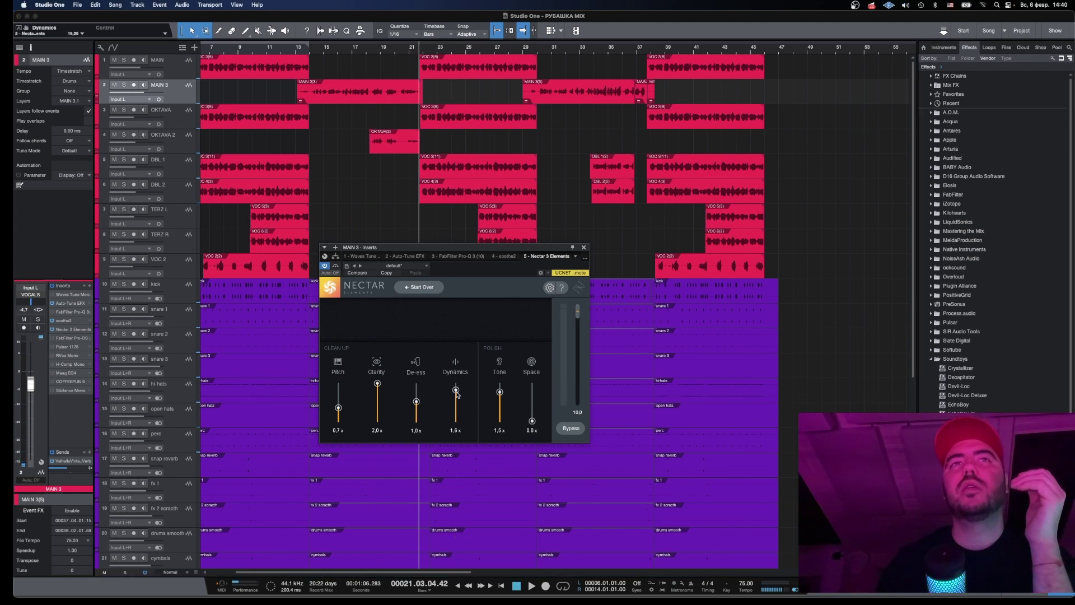
pyautogui.click(584, 248)
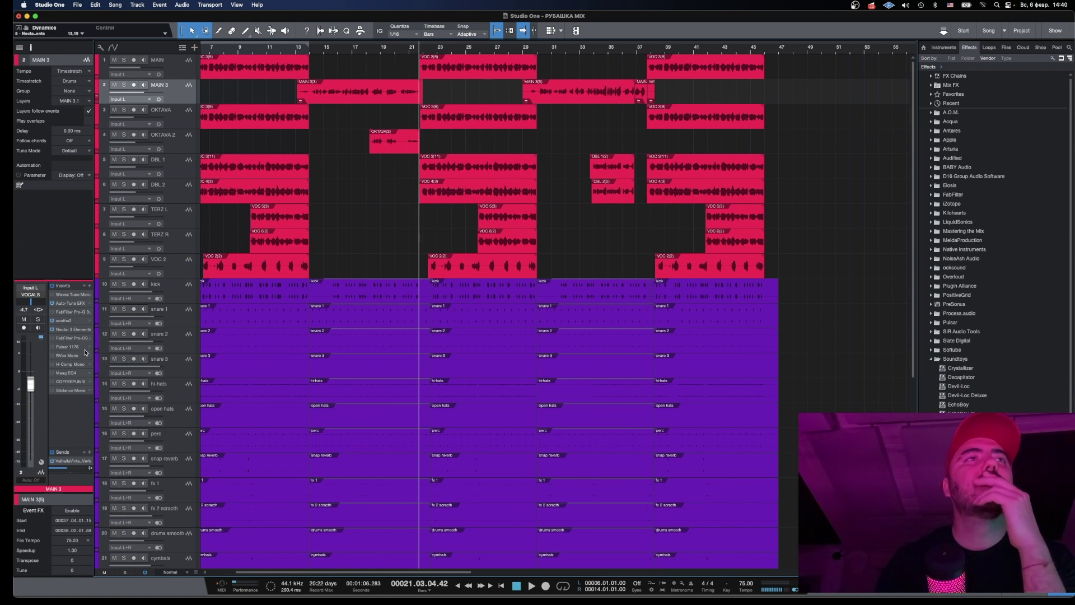
# Inspect MAIN 3's Pro-Q 3 curve, move Maag EQ4 ahead of FabFilter Pro-DS, and check its settings during playback.
pyautogui.click(69, 312)
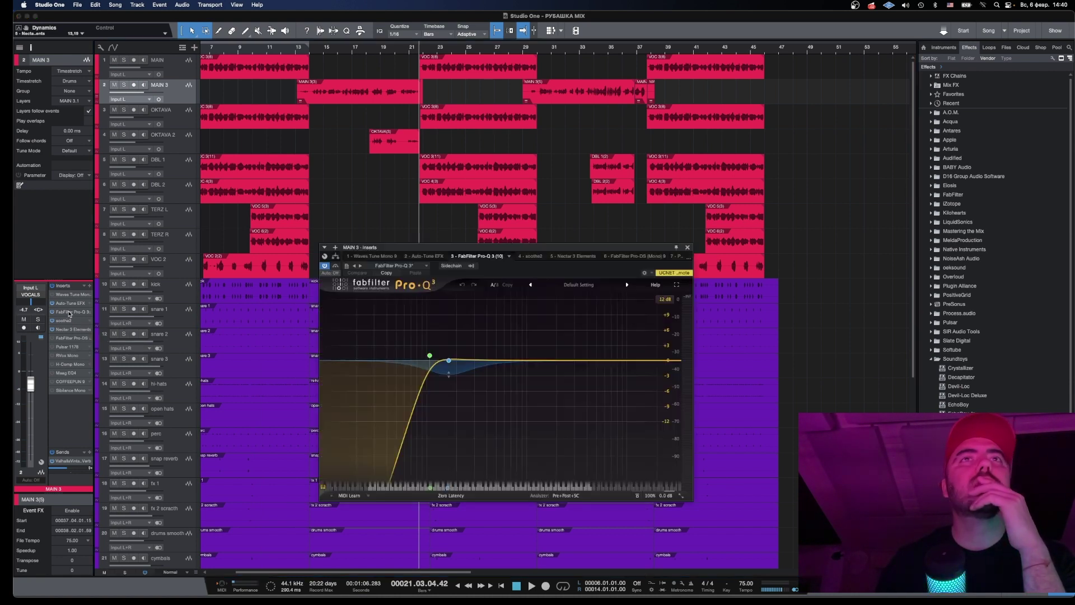
pyautogui.click(686, 248)
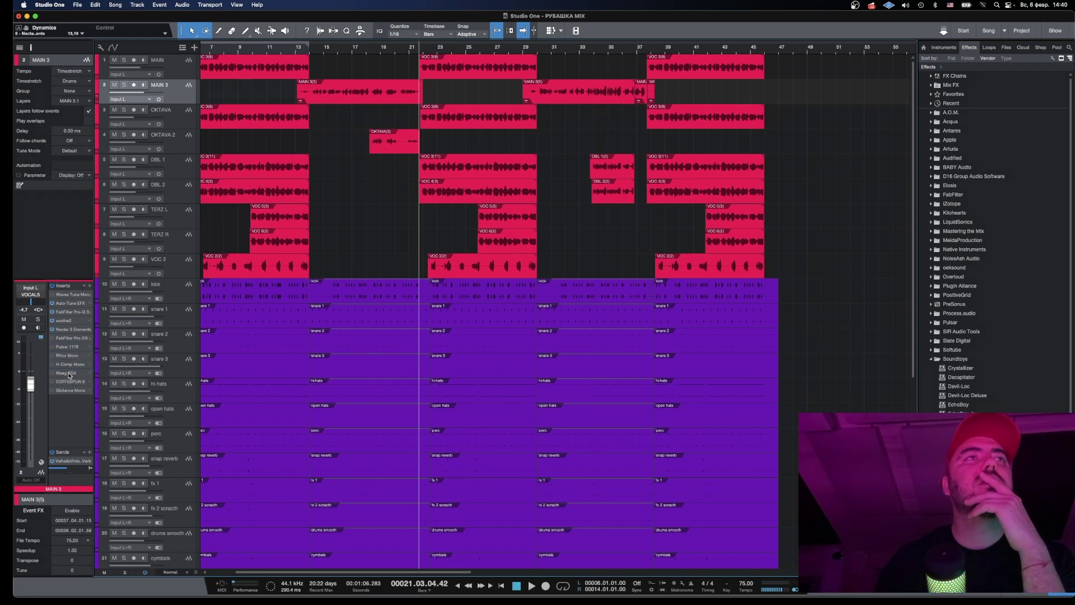
pyautogui.moveTo(69, 374); pyautogui.dragTo(67, 343)
pyautogui.press('space')
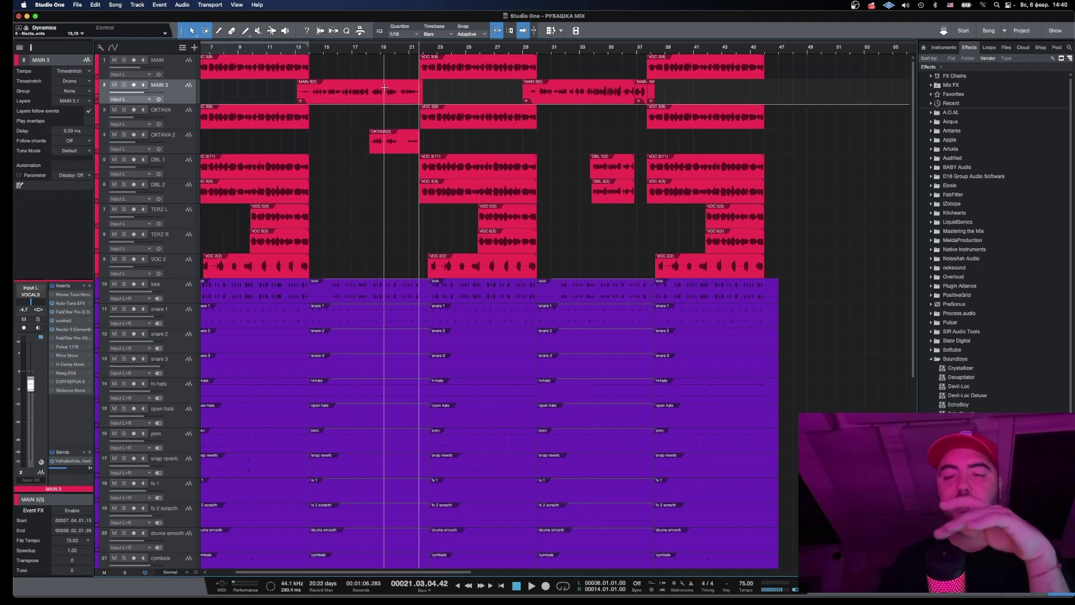
pyautogui.doubleClick(67, 347)
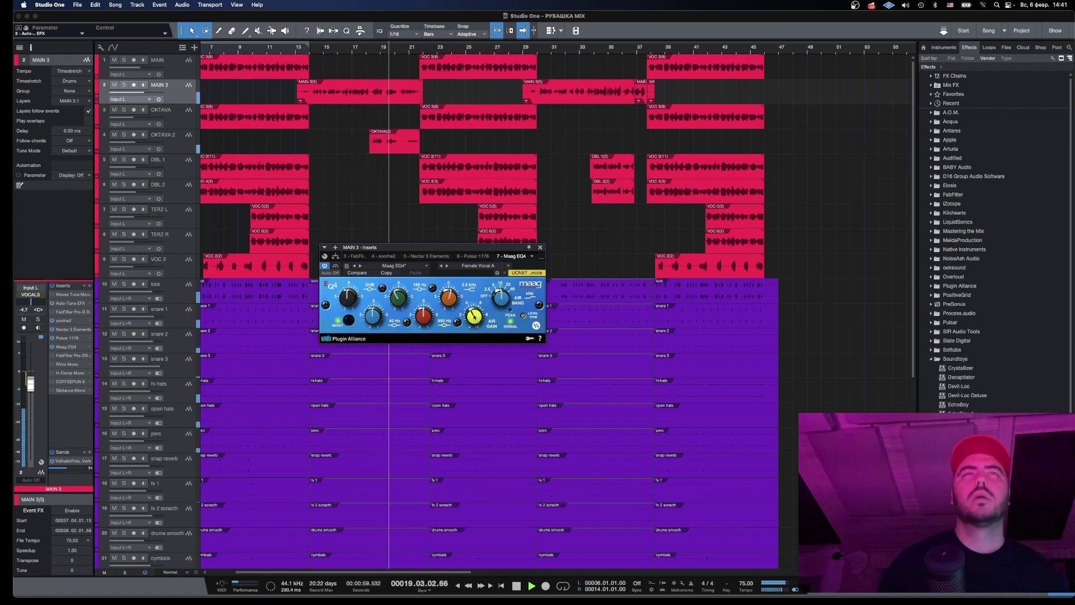
pyautogui.click(539, 247)
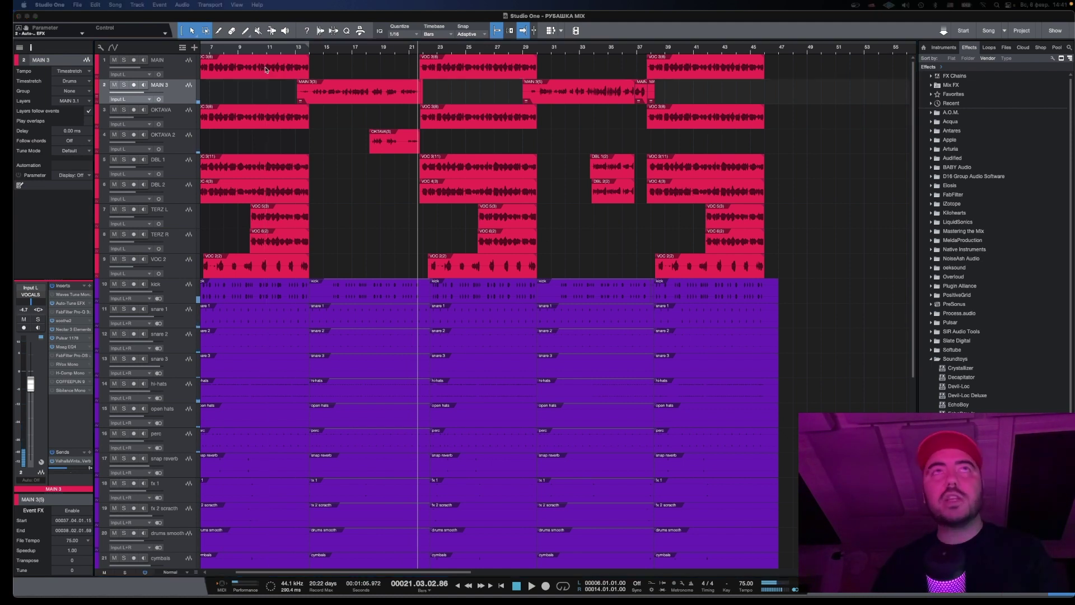
pyautogui.press('Escape')
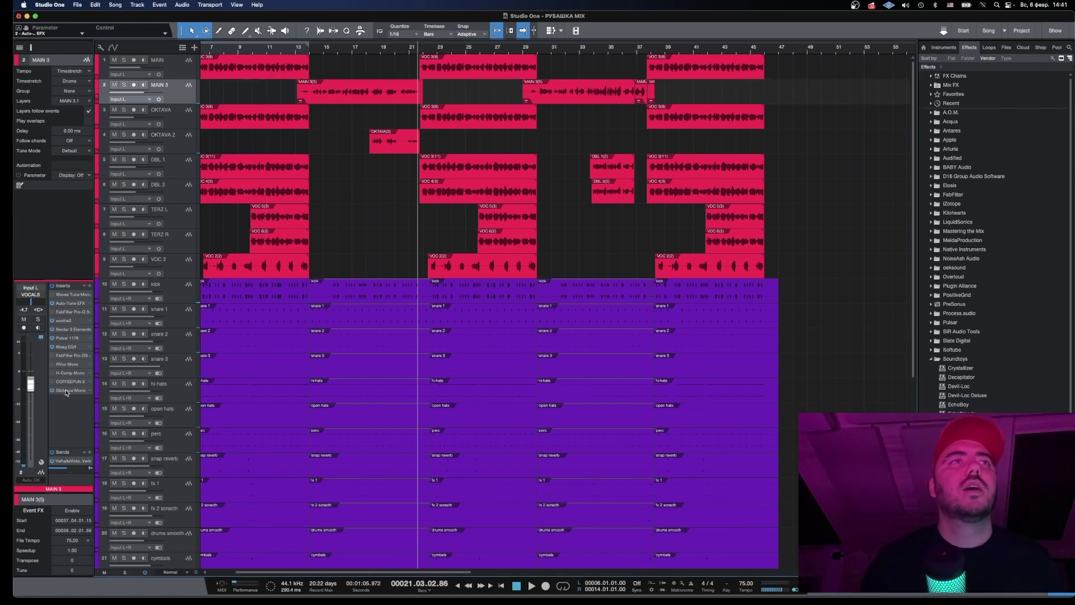
# Use FabFilter Pro-DS instead of Sibilance Mono on MAIN 3 and check its threshold while playing from bar 14.
pyautogui.moveTo(66, 392)
pyautogui.mouseDown()
pyautogui.moveTo(70, 353)
pyautogui.moveTo(64, 397)
pyautogui.mouseUp()
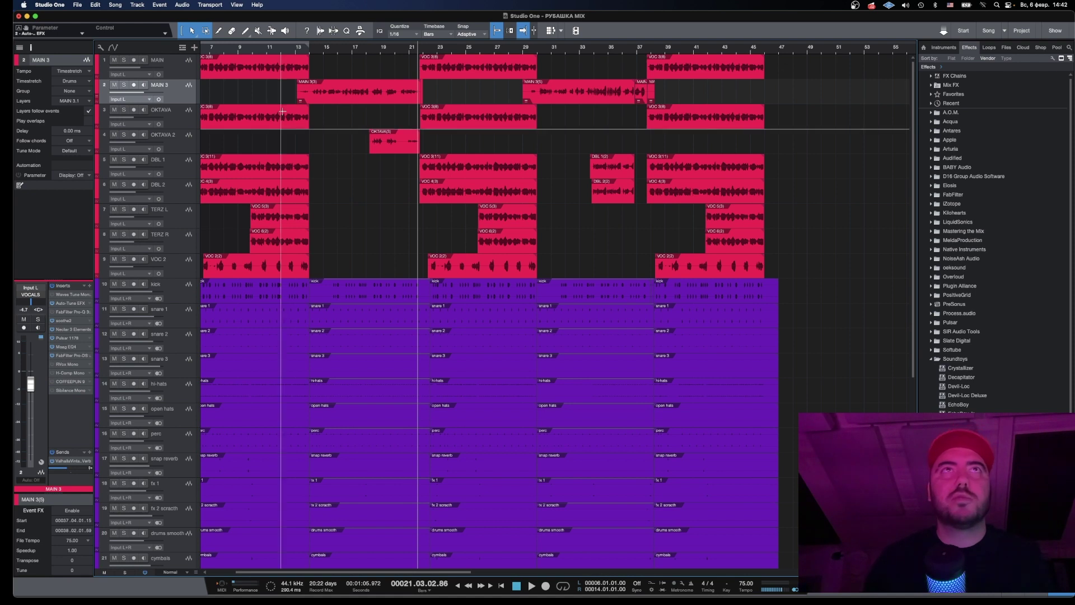
pyautogui.press('KP_2')
pyautogui.press('space')
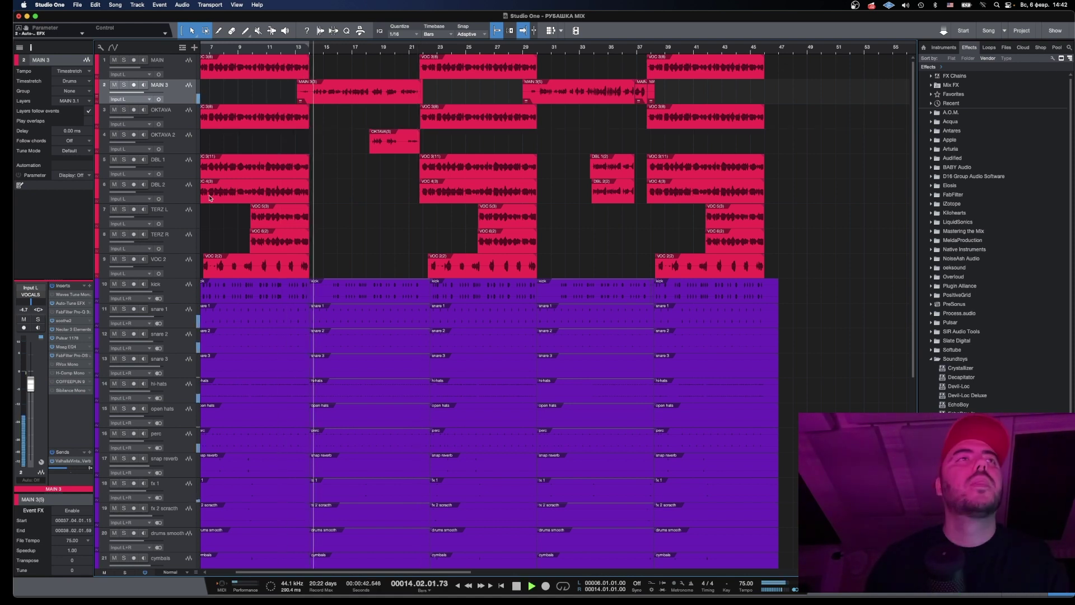
pyautogui.click(78, 354)
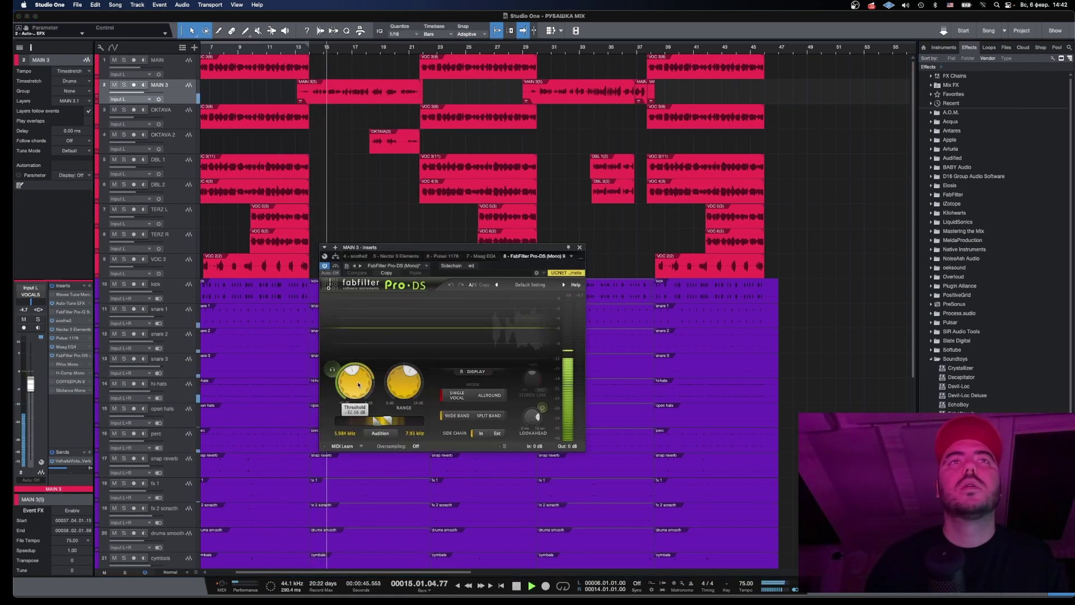
pyautogui.moveTo(357, 381)
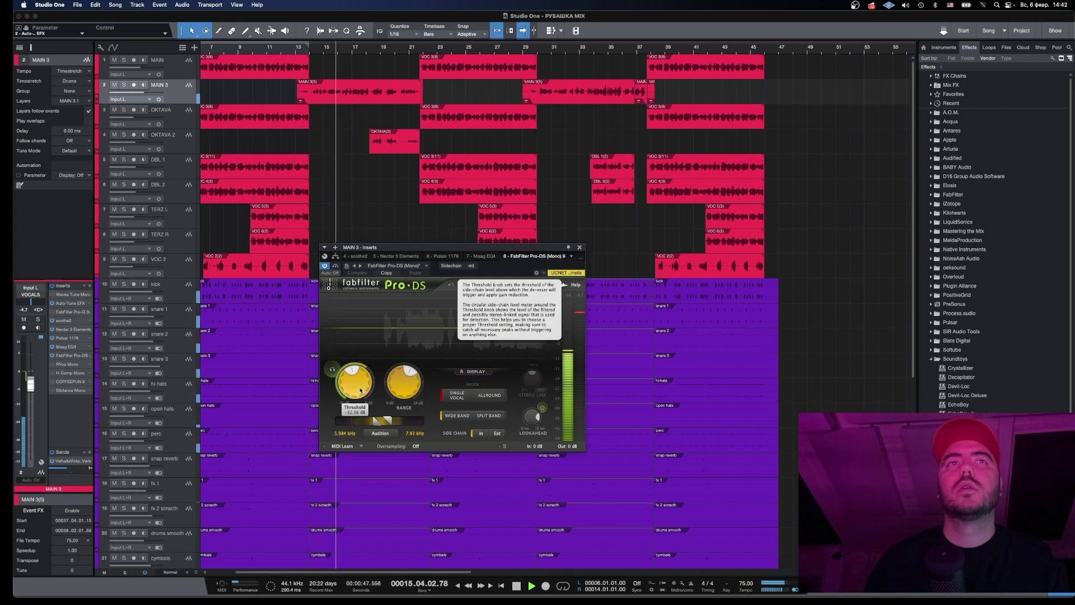
pyautogui.click(580, 247)
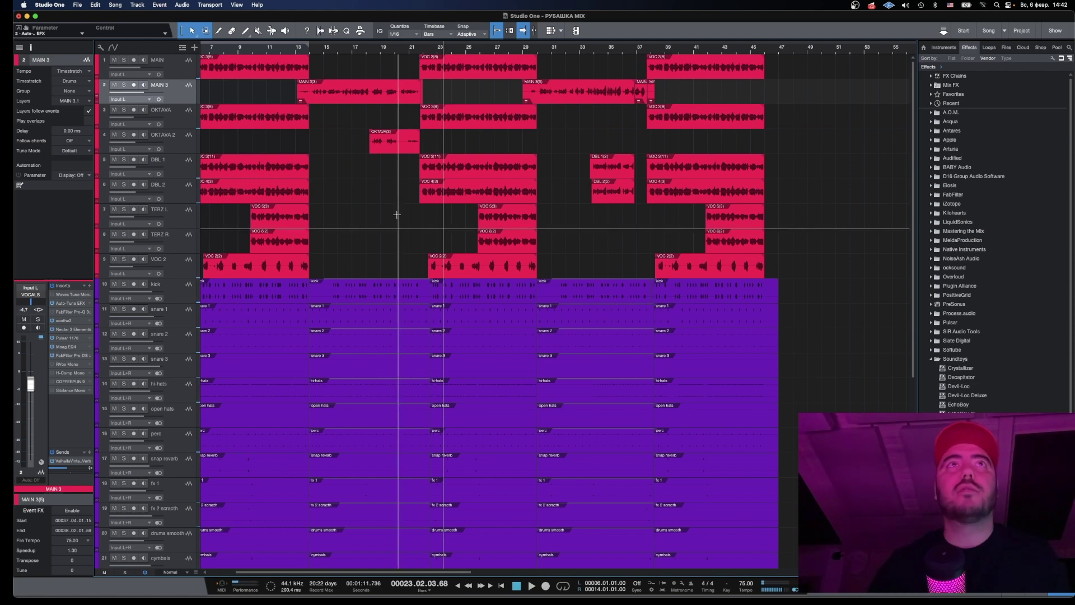
# Check the insert chain of the MAIN vocal track and place the playhead at bar 14.
pyautogui.hotkey('shift', 'w')
pyautogui.hotkey('shift', 'e')
pyautogui.hotkey('shift', 'e')
pyautogui.hotkey('shift', 'e')
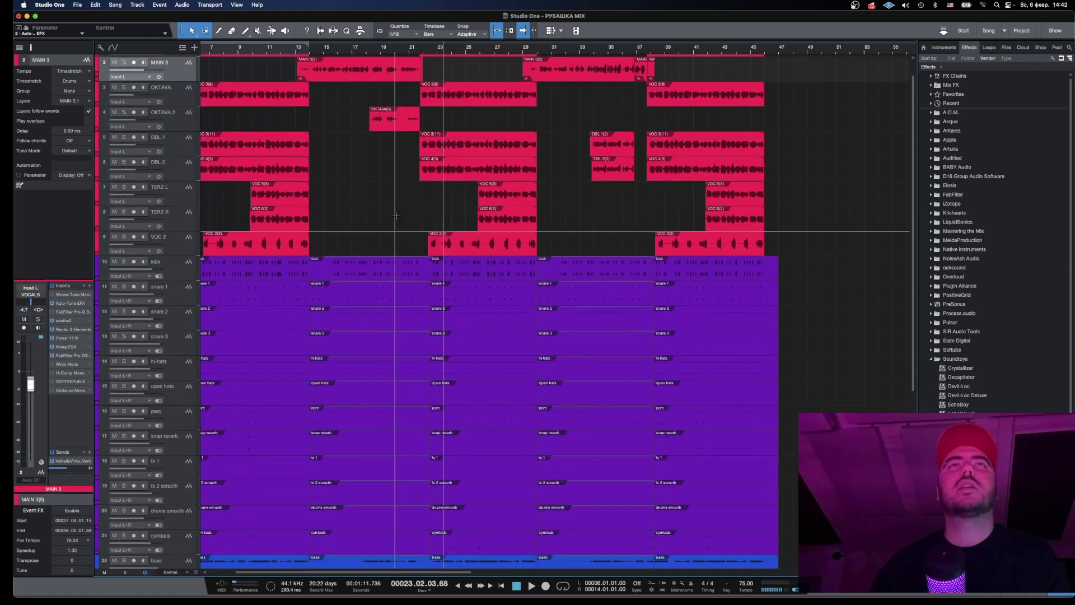
pyautogui.click(172, 60)
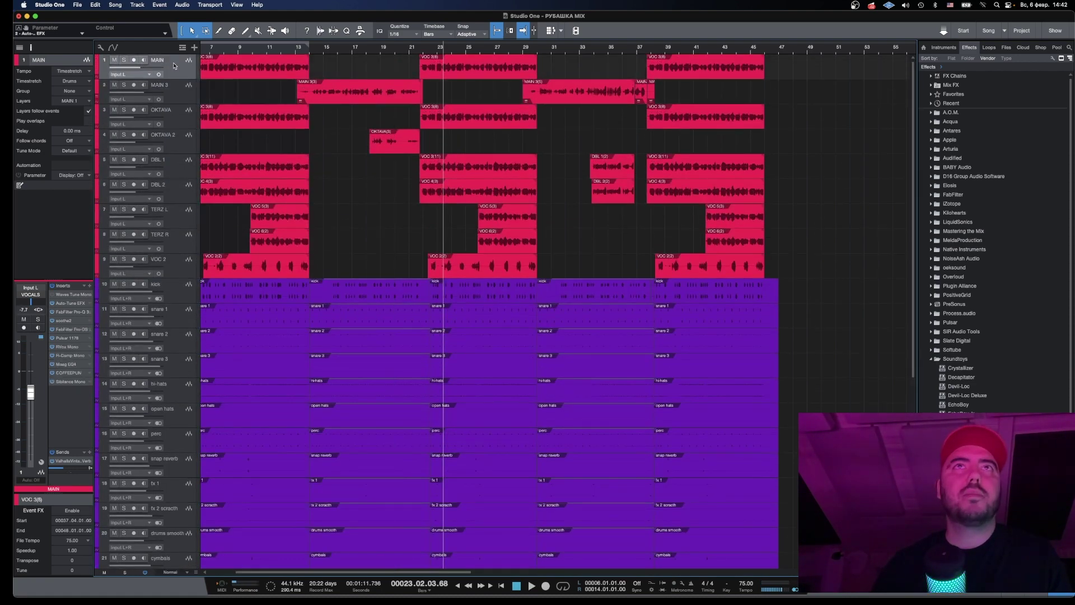
pyautogui.click(311, 49)
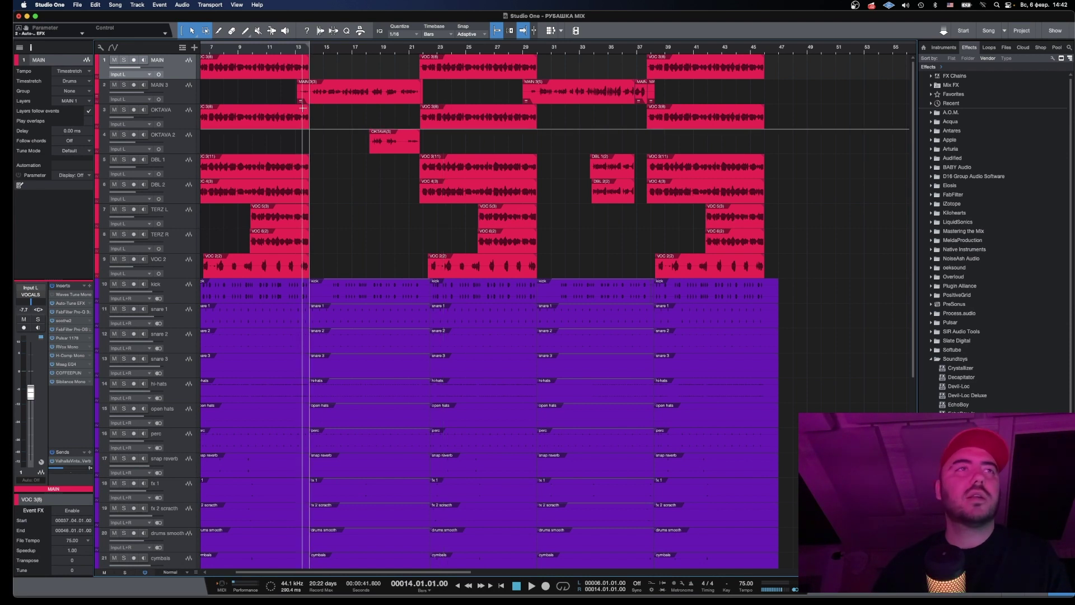
# Shift the low-cut and the dynamic low-frequency band of MAIN 3's Pro-Q 3 to lower frequencies together, and close the plug-in.
pyautogui.press('Down')
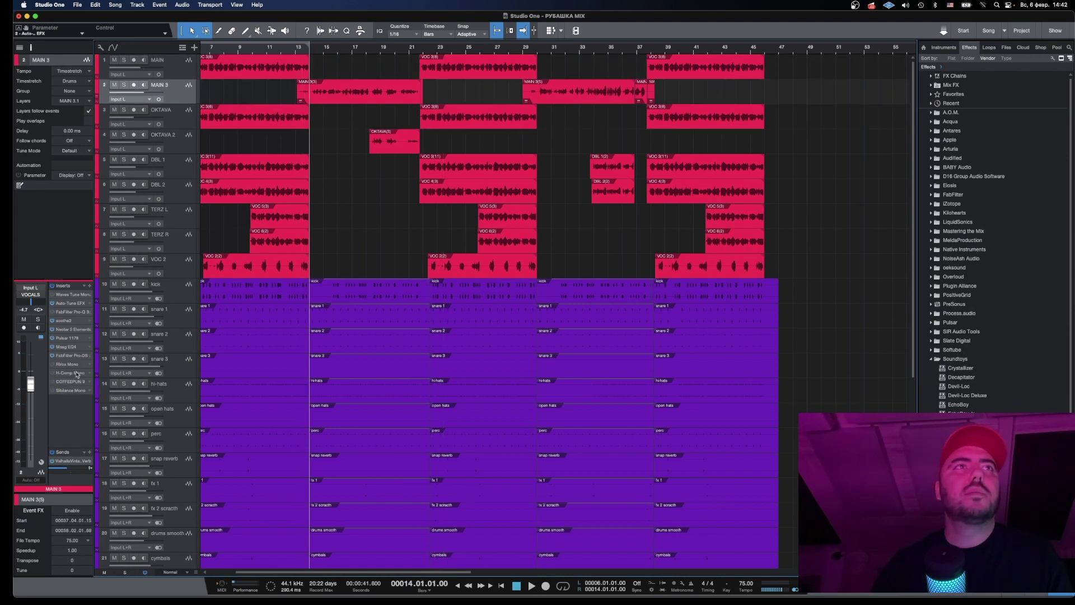
pyautogui.click(91, 313)
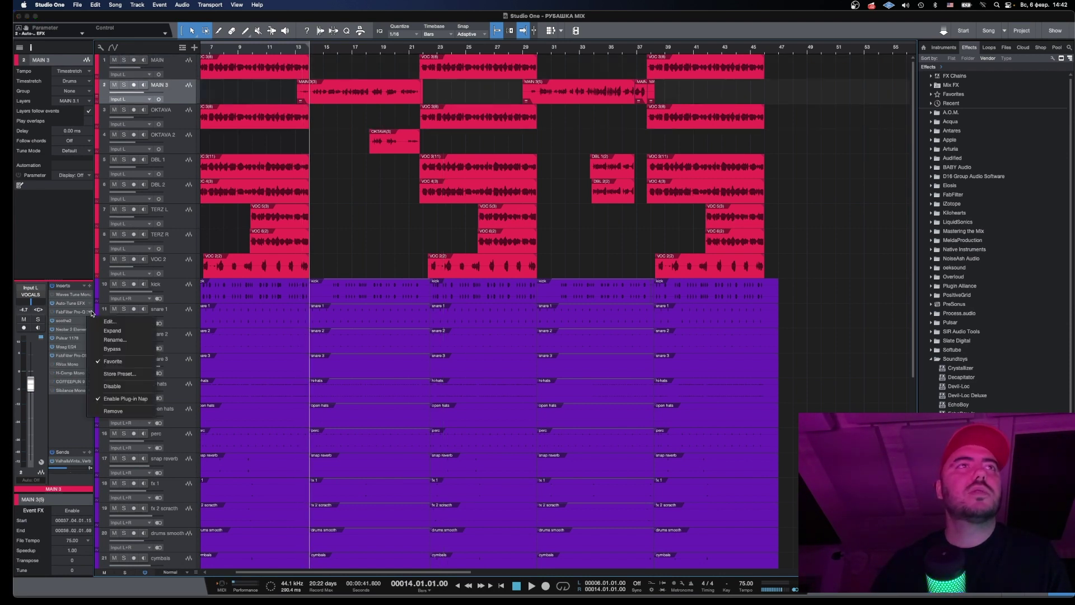
pyautogui.click(68, 315)
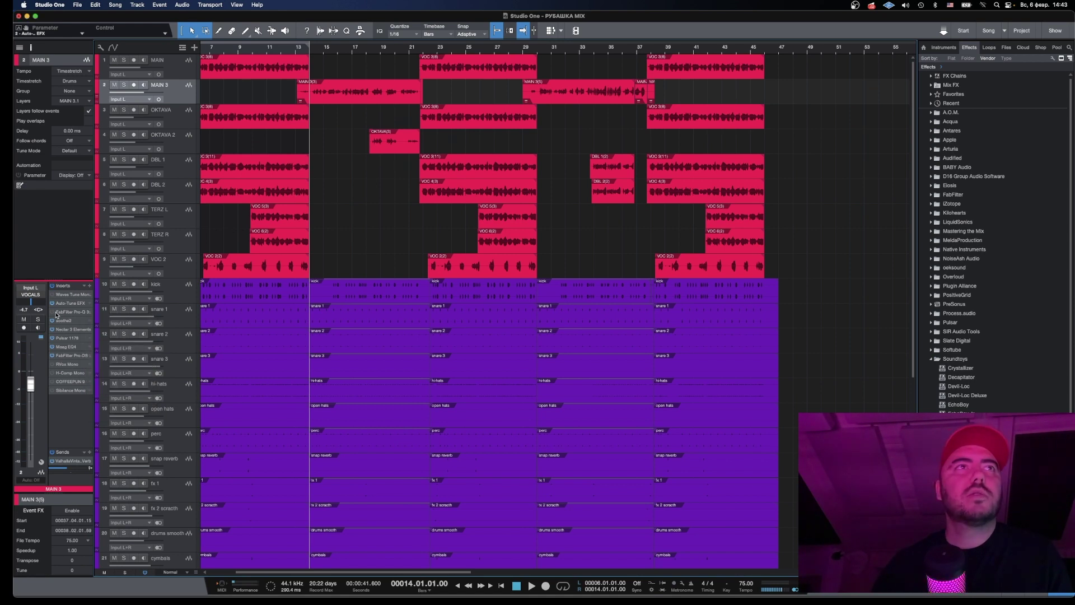
pyautogui.doubleClick(63, 314)
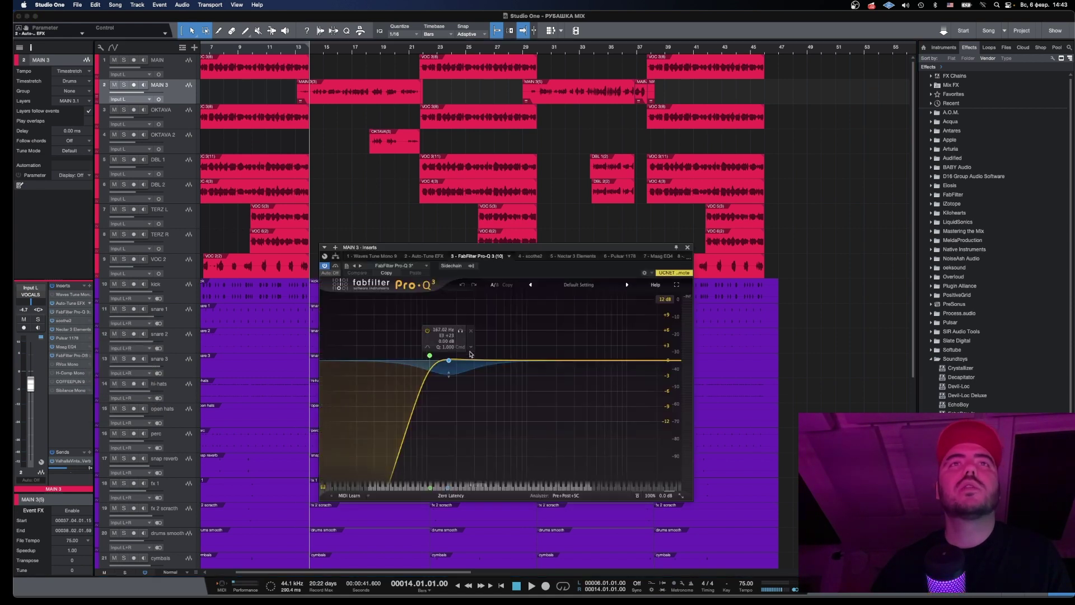
pyautogui.moveTo(448, 360)
pyautogui.mouseDown()
pyautogui.moveTo(426, 354)
pyautogui.moveTo(432, 361)
pyautogui.mouseUp()
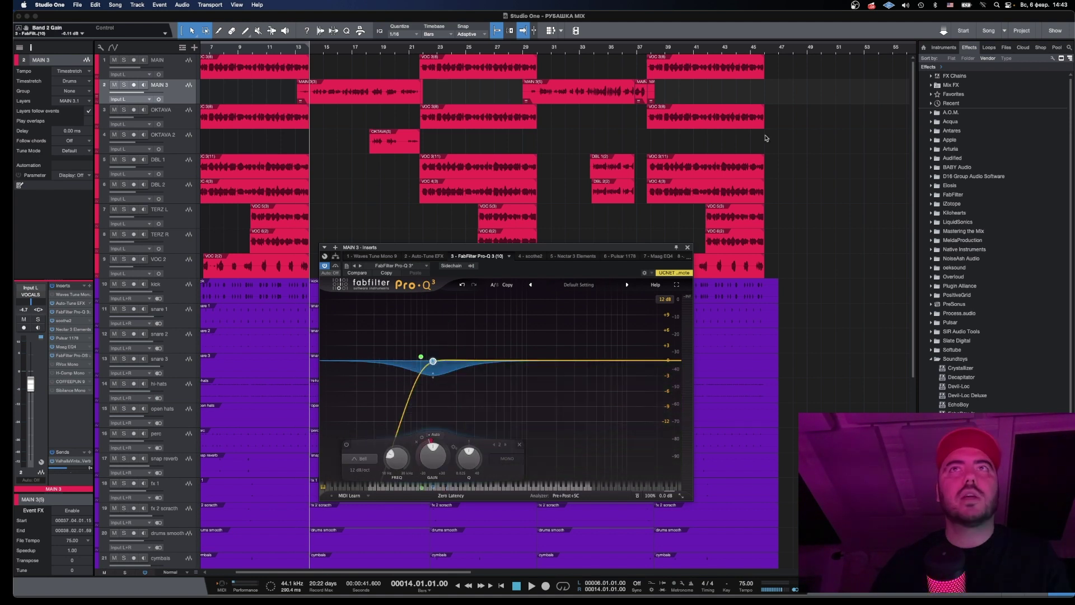
pyautogui.click(687, 247)
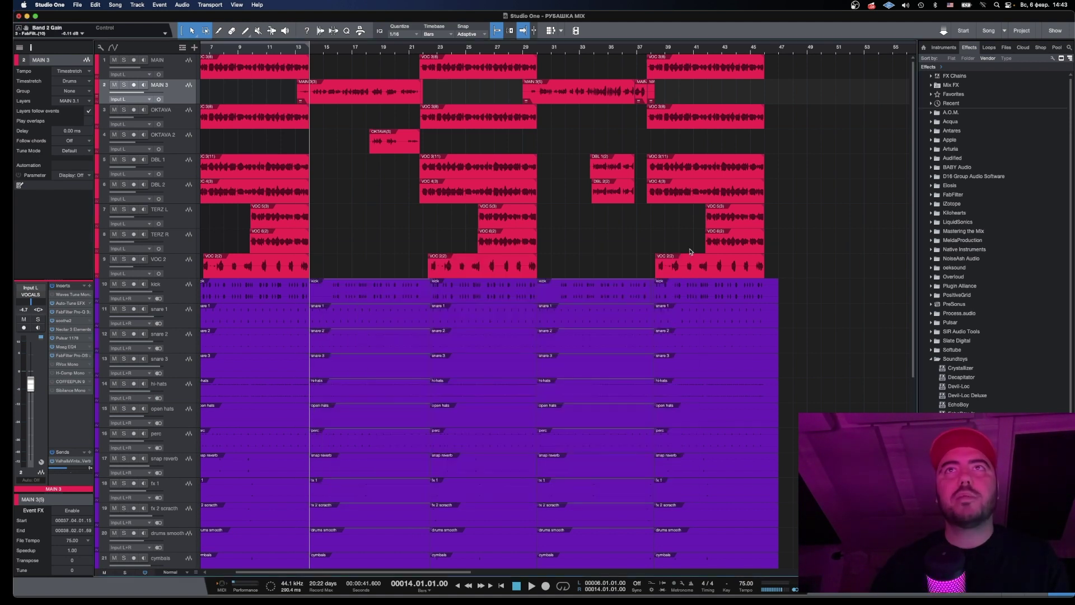
# Remove Waves Tune Mono and the other disabled inserts from MAIN 3, and store its FX chain under Mixing with a name ending in VOCAL 149 CLARITY.
pyautogui.click(90, 295)
pyautogui.click(119, 392)
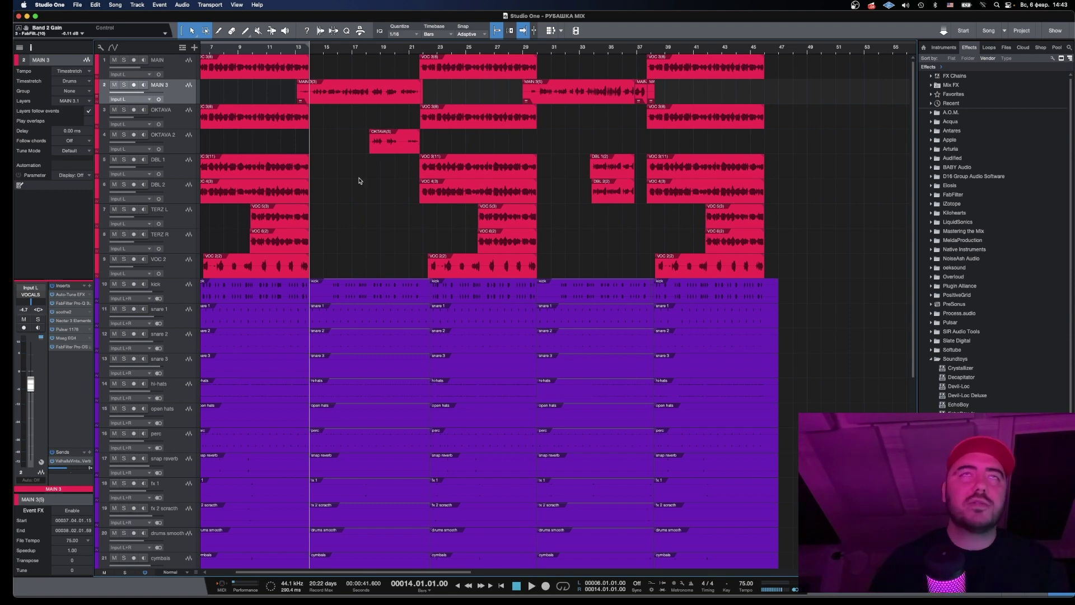
pyautogui.hotkey('shift', 'w')
pyautogui.hotkey('shift', 'w')
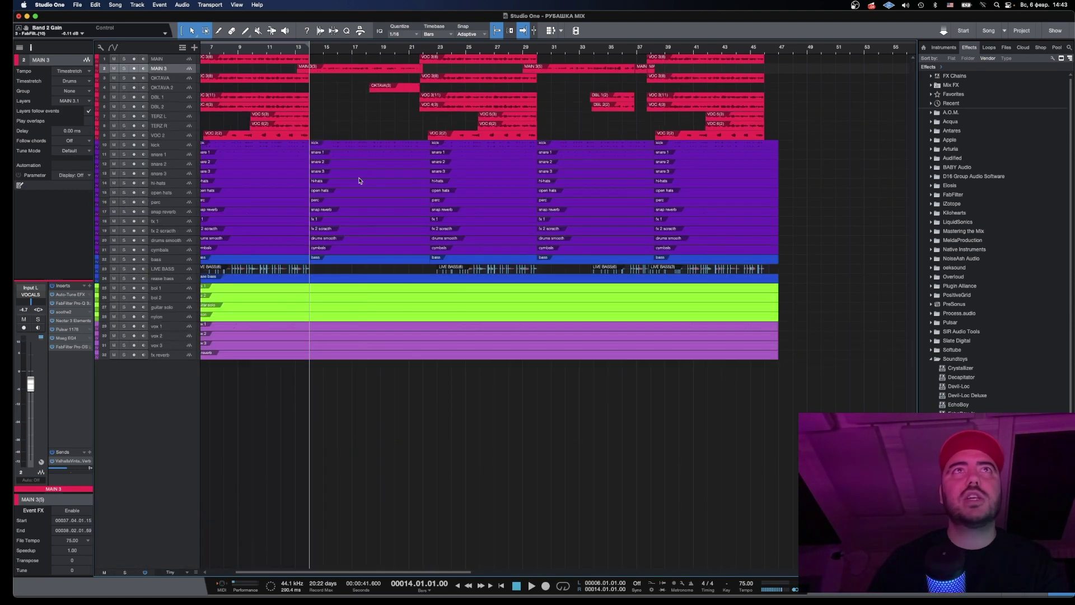
pyautogui.hotkey('shift', 'e')
pyautogui.hotkey('shift', 'e')
pyautogui.press('w')
pyautogui.hotkey('shift', 'w')
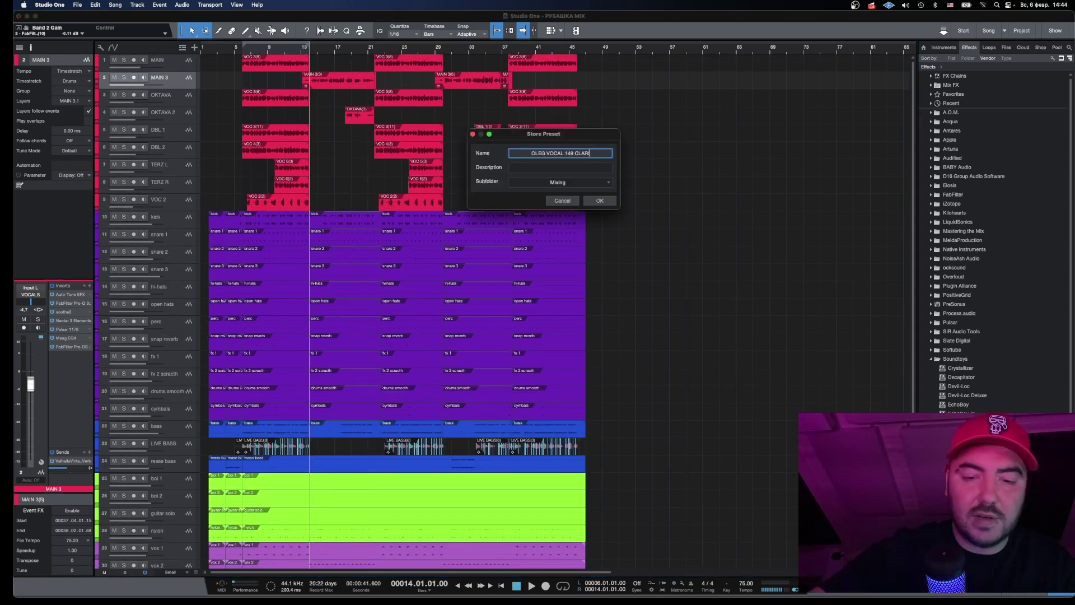
pyautogui.write('ITY')
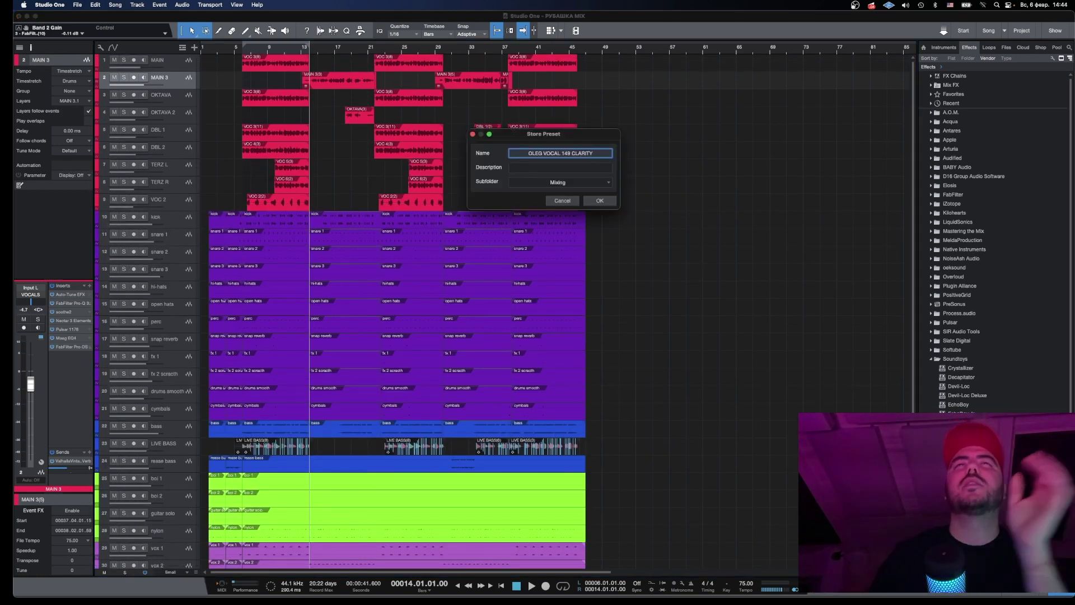
pyautogui.click(590, 203)
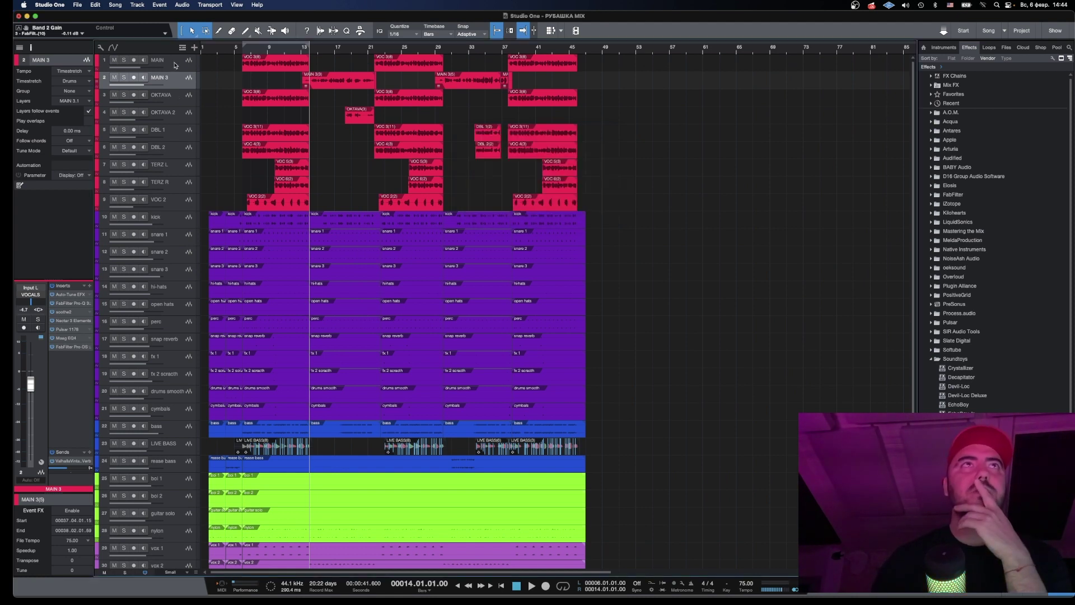
# Place the playhead at bar 6 and replace the MAIN track's inserts with the stored VOCAL 149 CLARITY chain.
pyautogui.click(243, 49)
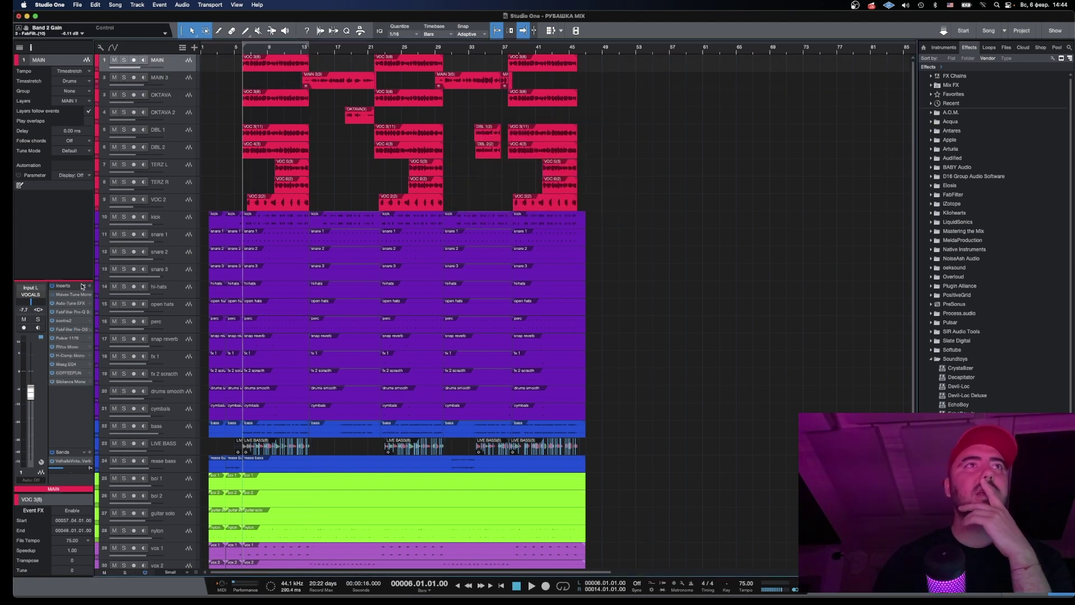
pyautogui.click(83, 285)
pyautogui.click(87, 341)
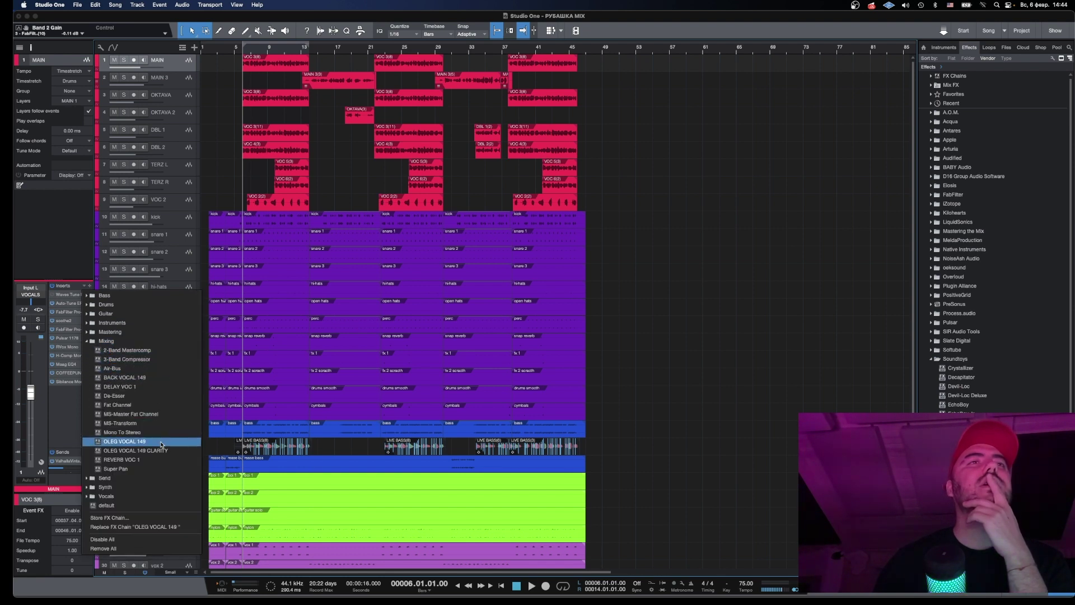
pyautogui.click(117, 450)
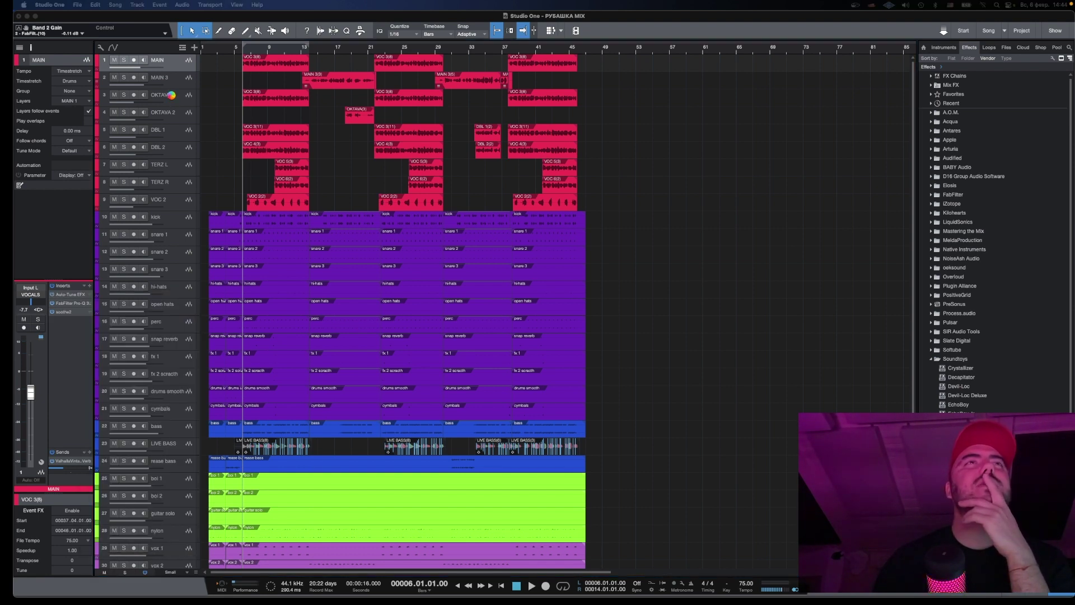
# Load the VOCAL 149 CLARITY chain on the double and third vocals: DBL 1, DBL 2, TERZ L and TERZ R.
pyautogui.click(168, 130)
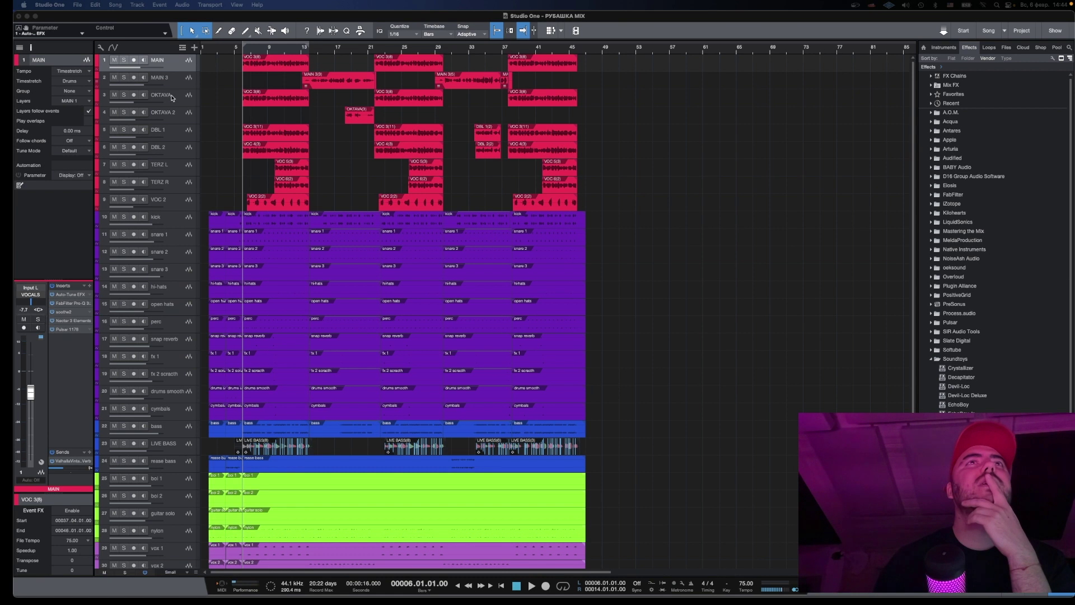
pyautogui.click(167, 147)
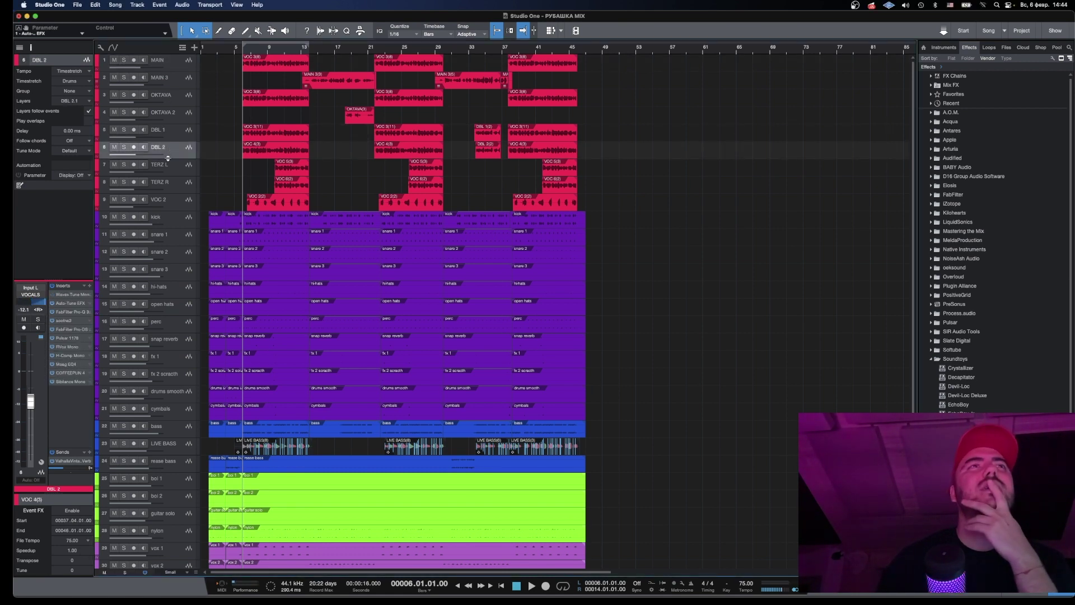
pyautogui.click(84, 287)
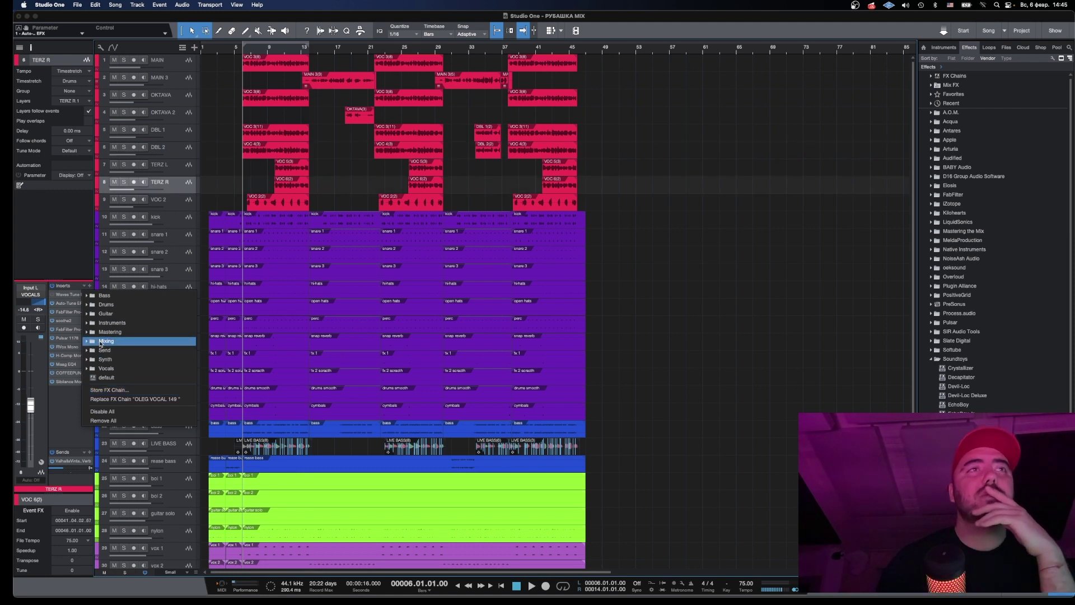
pyautogui.click(106, 341)
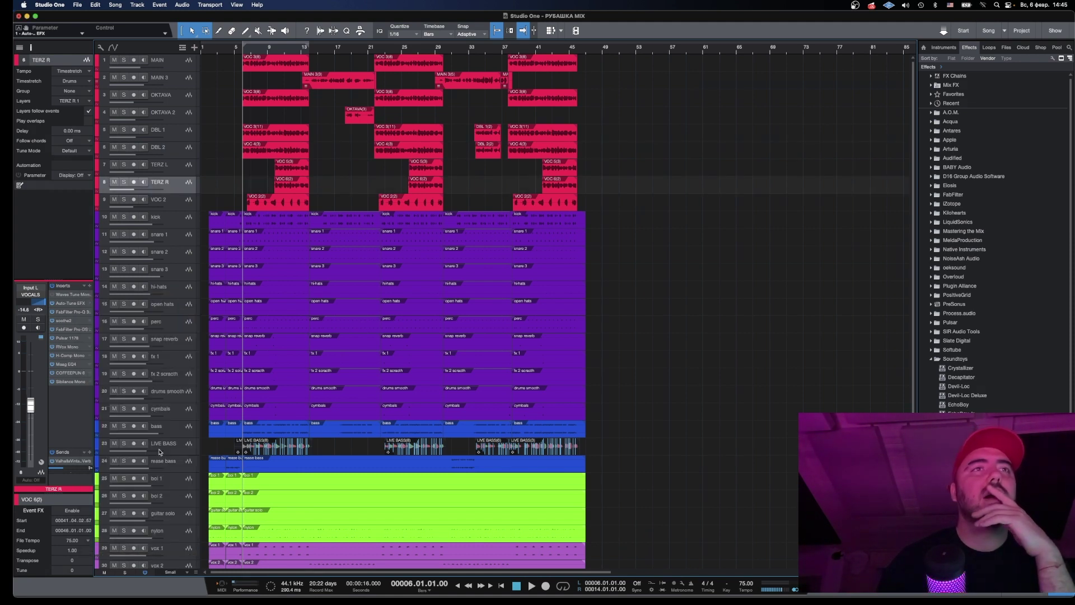
pyautogui.click(160, 451)
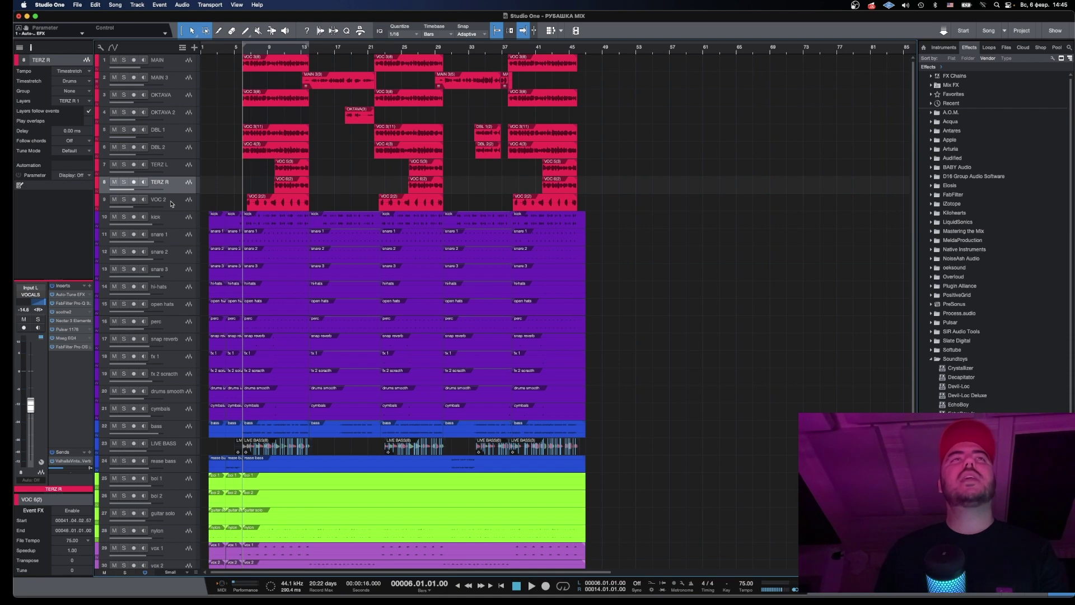
# Trim the starts of the two long MAIN 3 events to just before bar 14 and bar 30.
pyautogui.hotkey('shift', 'z')
pyautogui.hotkey('shift', 'z')
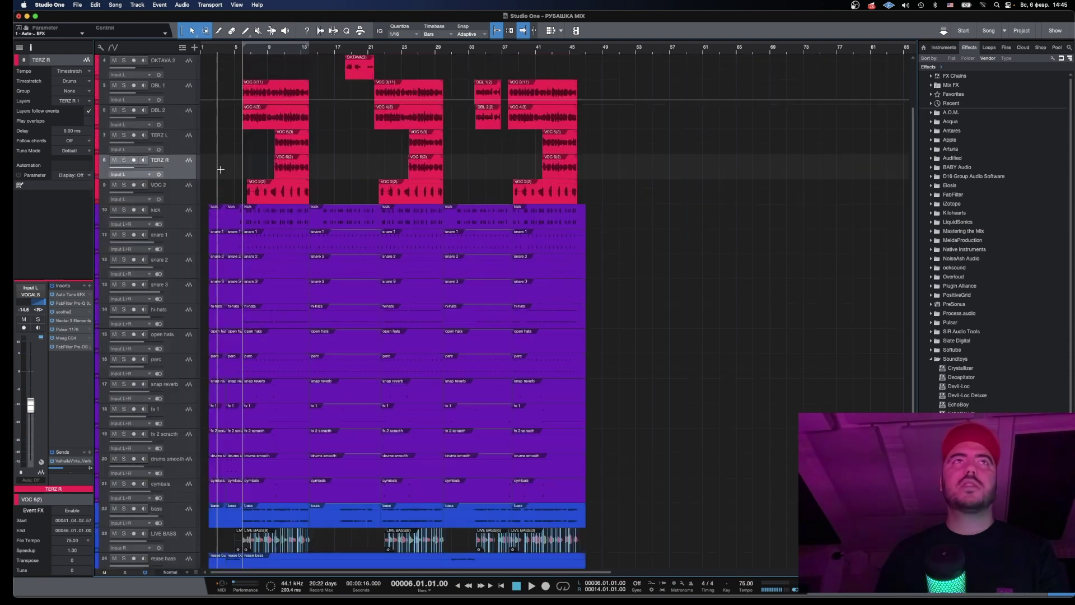
pyautogui.hotkey('shift', 'w')
pyautogui.hotkey('shift', 'w')
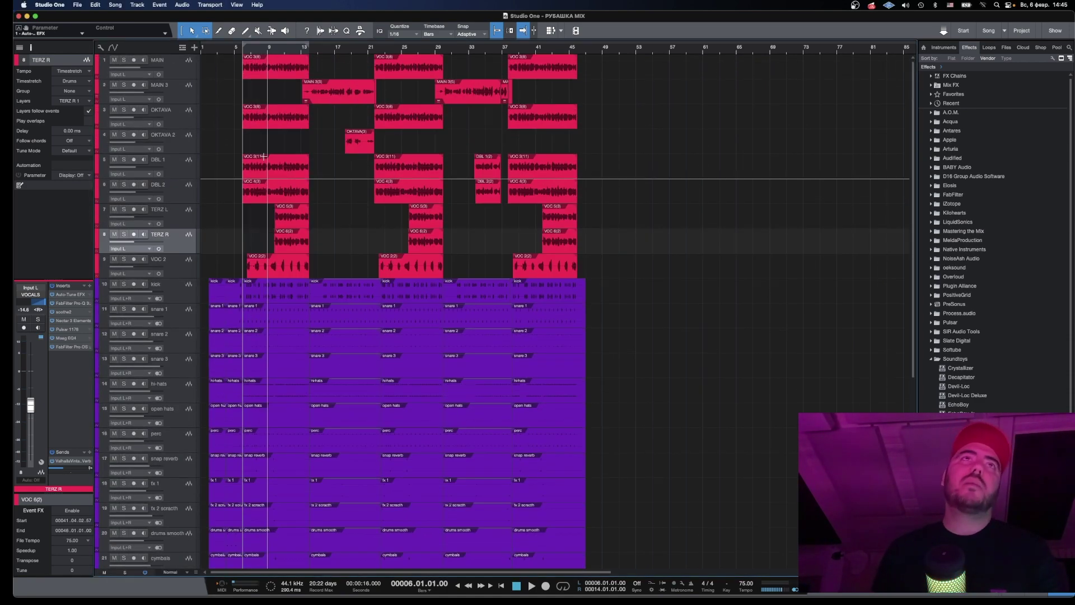
pyautogui.scroll(2, 304, 81)
pyautogui.click(306, 83)
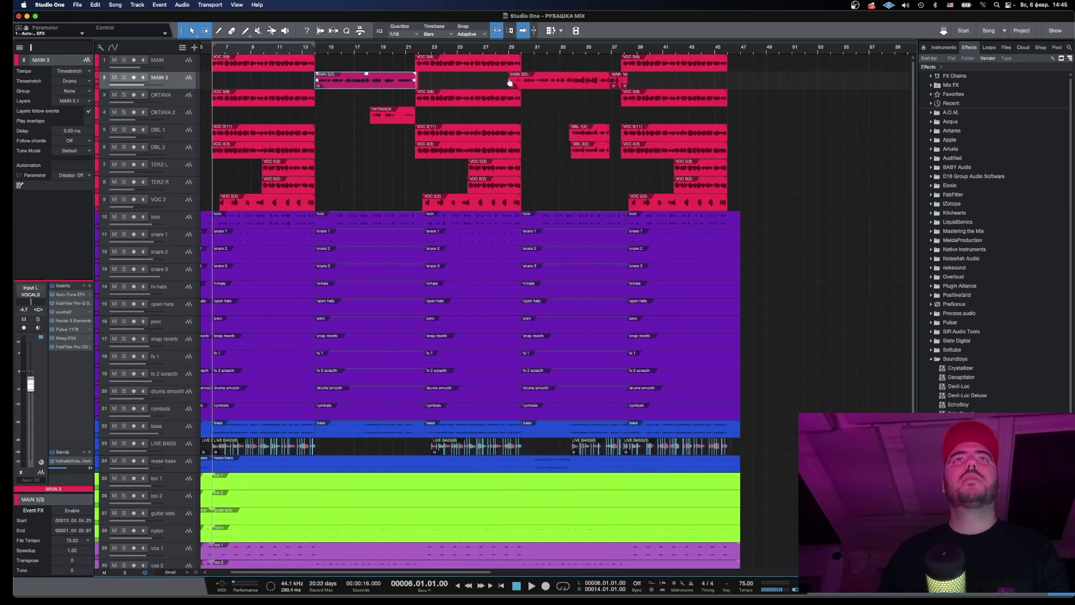
pyautogui.moveTo(509, 82)
pyautogui.mouseDown()
pyautogui.moveTo(520, 88)
pyautogui.moveTo(518, 78)
pyautogui.mouseUp()
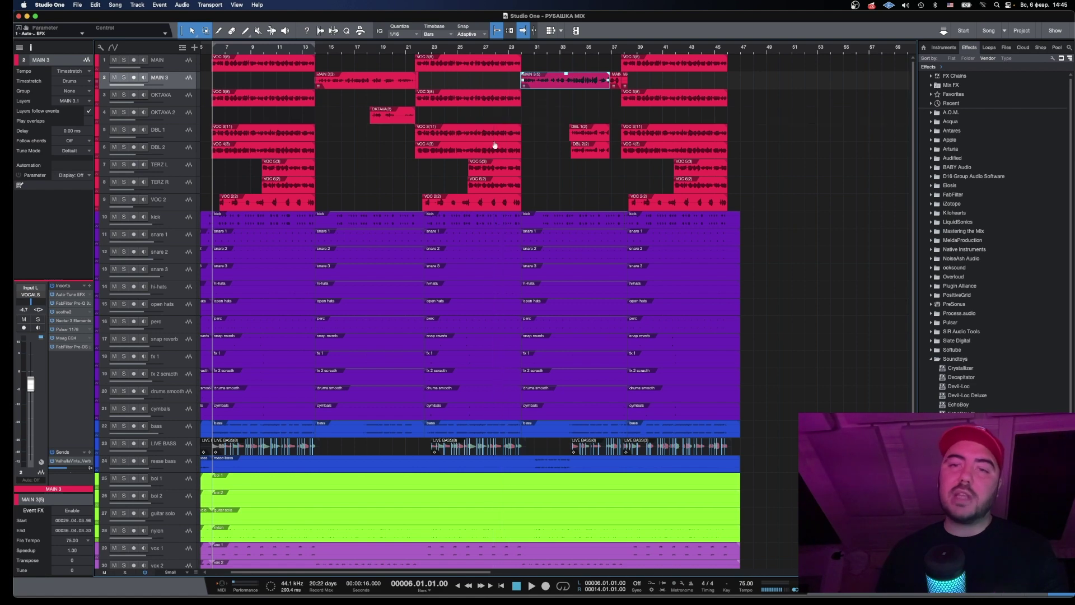
# Cue bar 5 beat 4, and in bx_digital V3 on the Main bus set the stereo HF band to about 11 kHz and raise its gain slightly.
pyautogui.press('w')
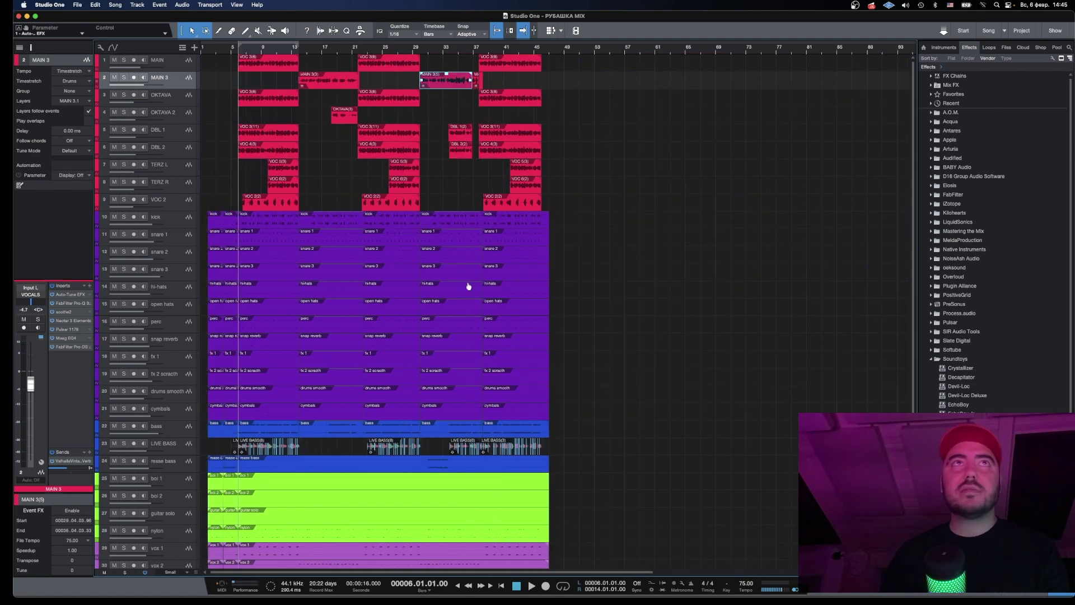
pyautogui.press('e')
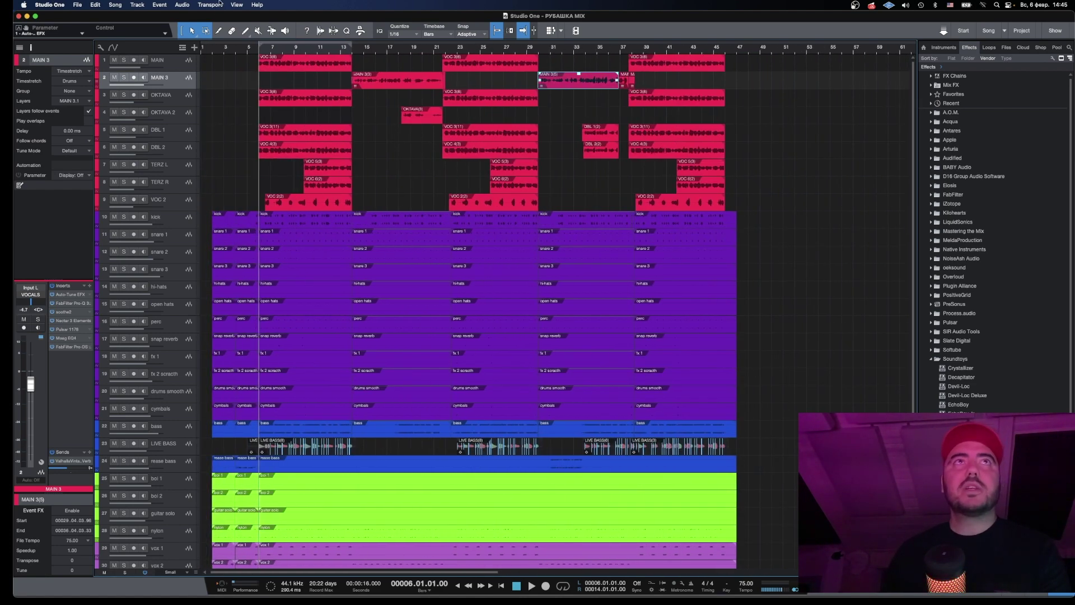
pyautogui.click(238, 51)
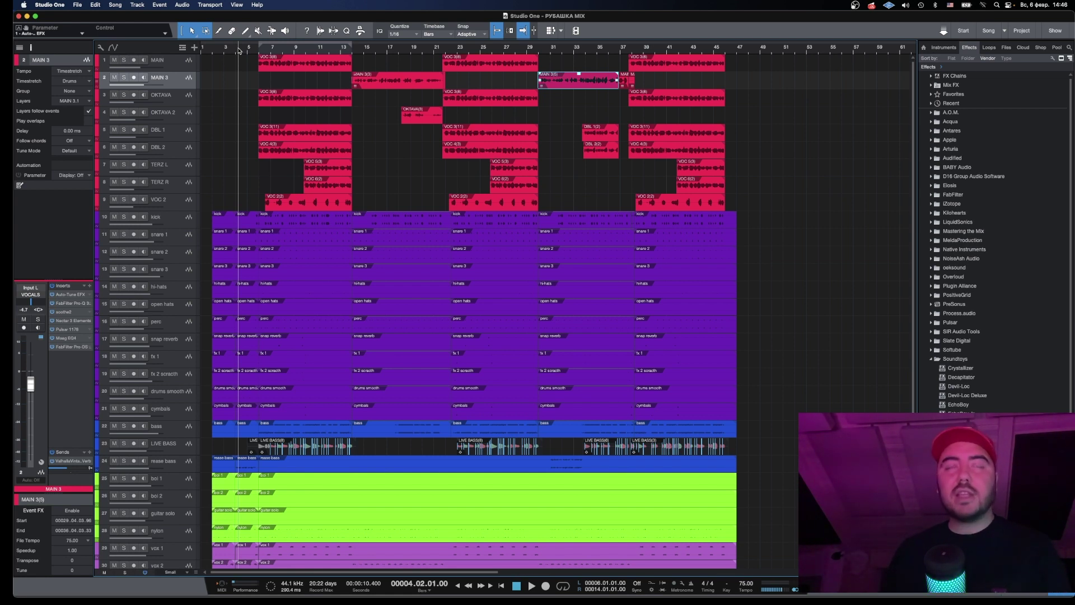
pyautogui.click(255, 49)
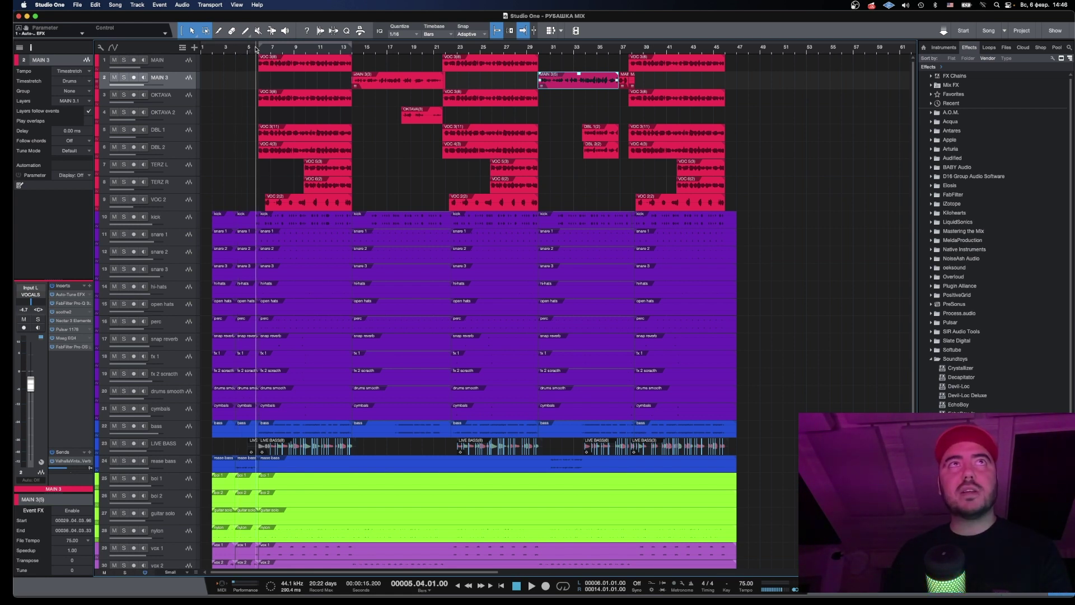
pyautogui.press('F3')
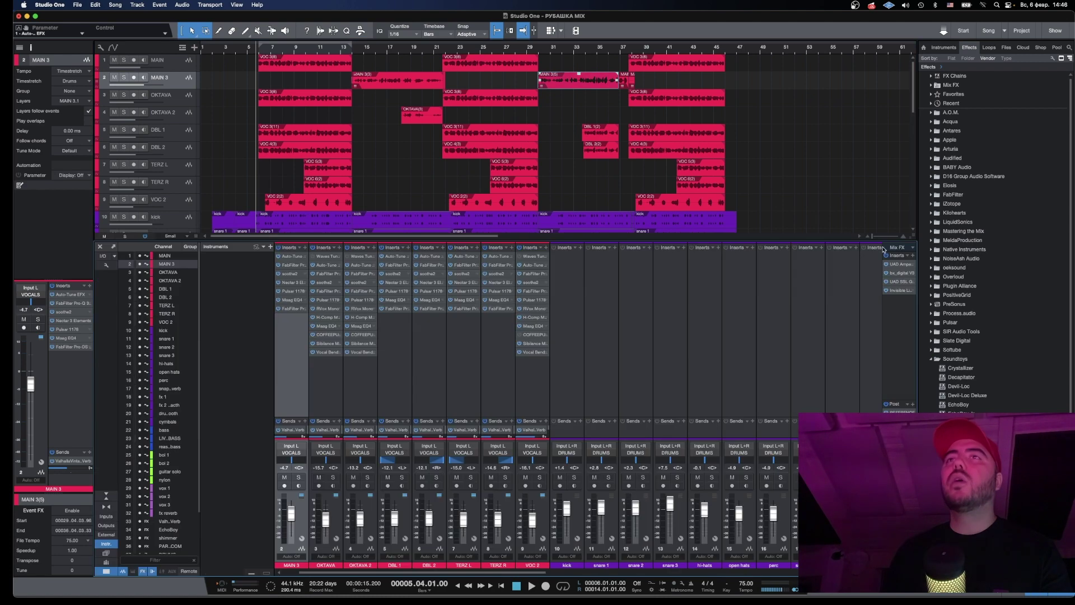
pyautogui.doubleClick(901, 272)
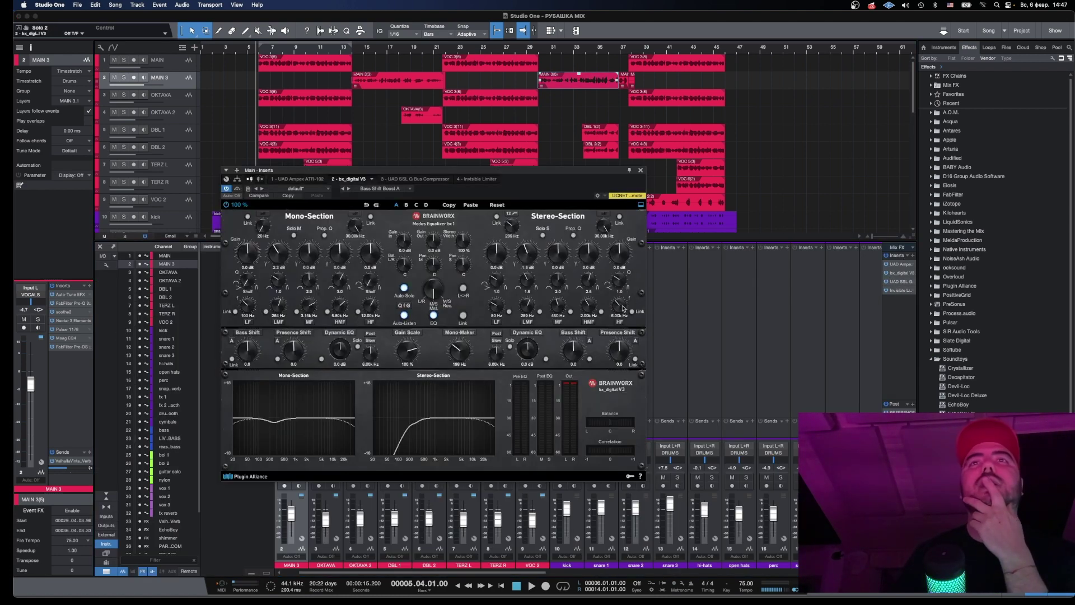
pyautogui.moveTo(619, 304); pyautogui.dragTo(621, 293)
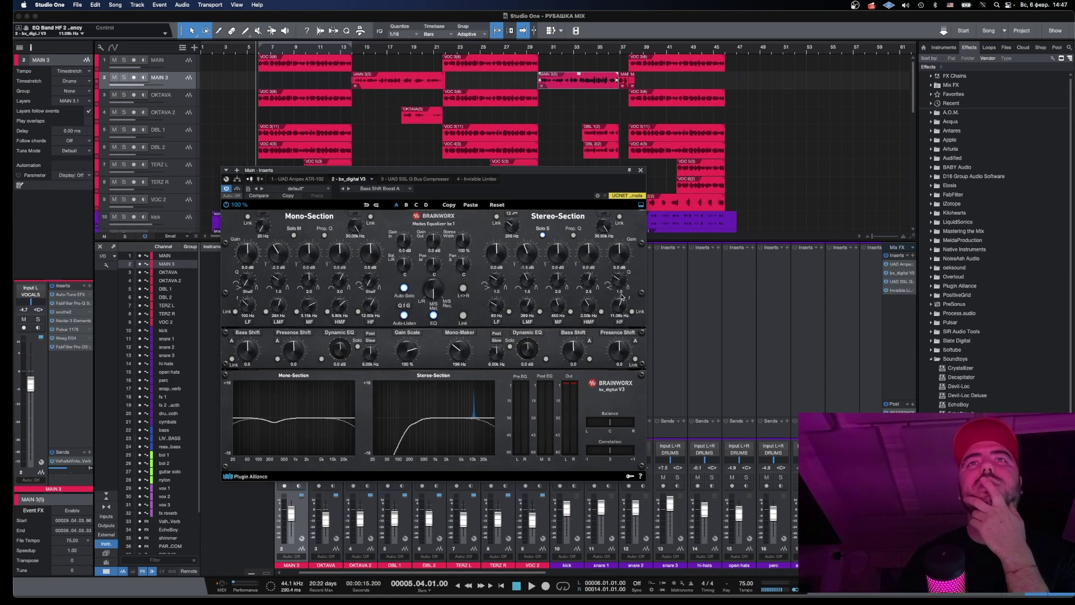
pyautogui.moveTo(620, 297); pyautogui.dragTo(620, 295)
pyautogui.moveTo(619, 256); pyautogui.dragTo(621, 251)
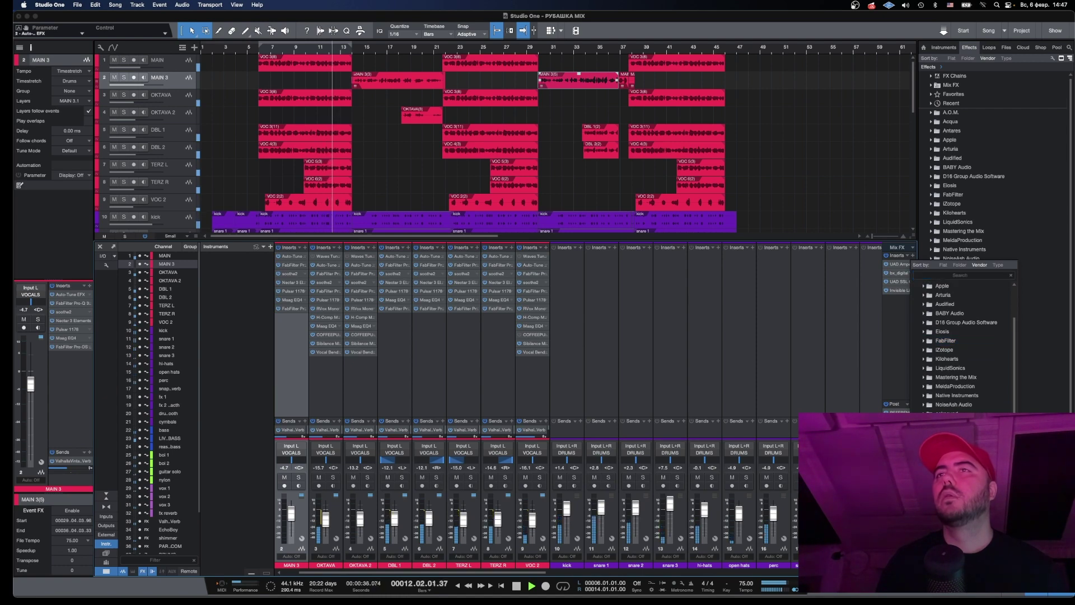
# Insert StandardCLIP ahead of Invisible Limiter on the Main bus and lower its Clip level slightly during playback.
pyautogui.click(928, 369)
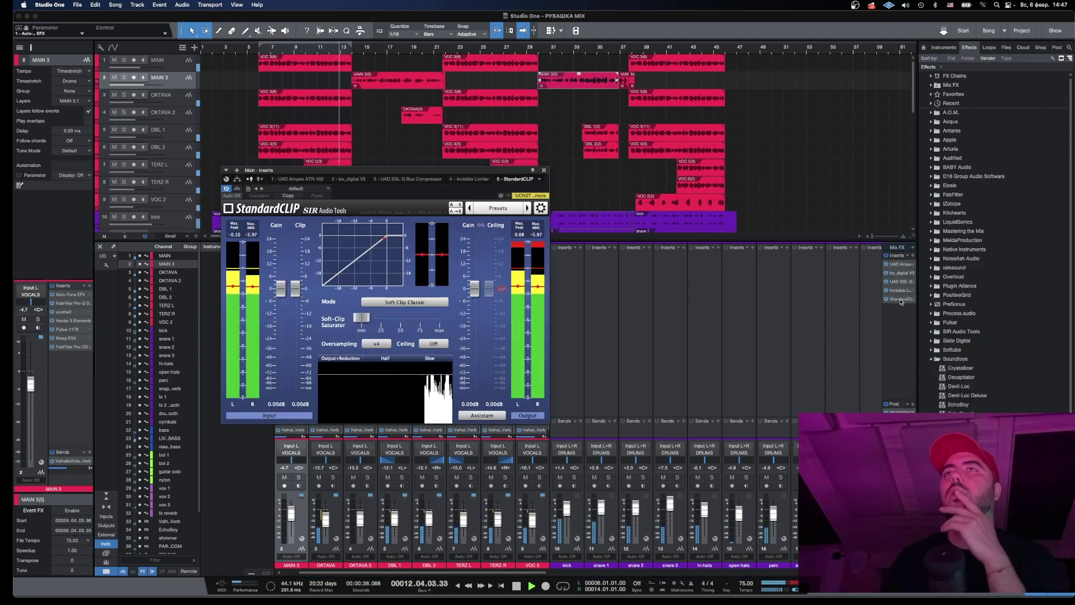
pyautogui.moveTo(901, 298); pyautogui.dragTo(900, 290)
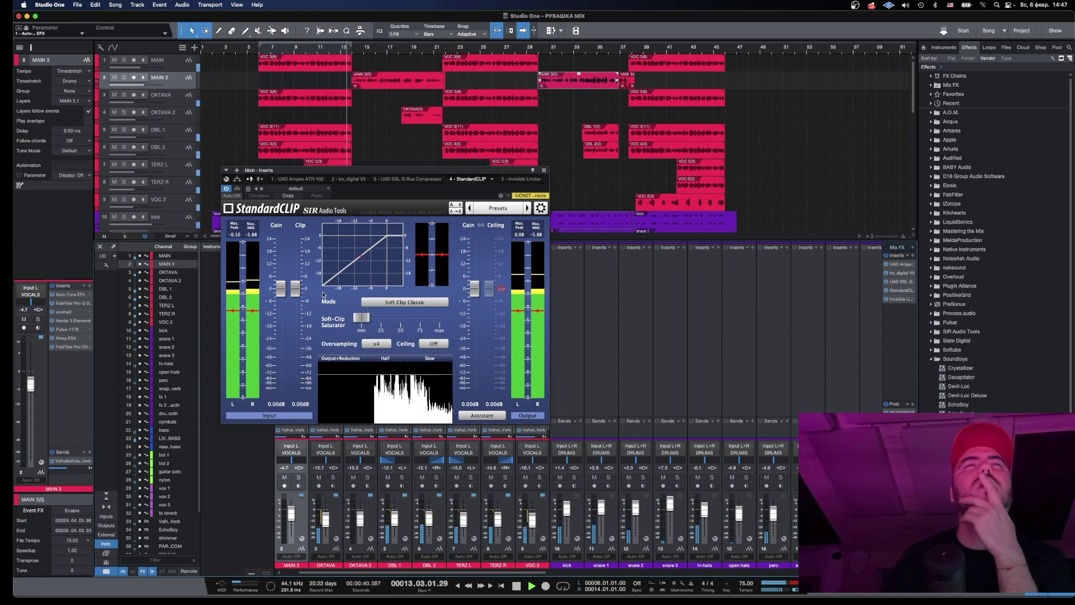
pyautogui.moveTo(294, 292)
pyautogui.moveTo(294, 292); pyautogui.dragTo(296, 294)
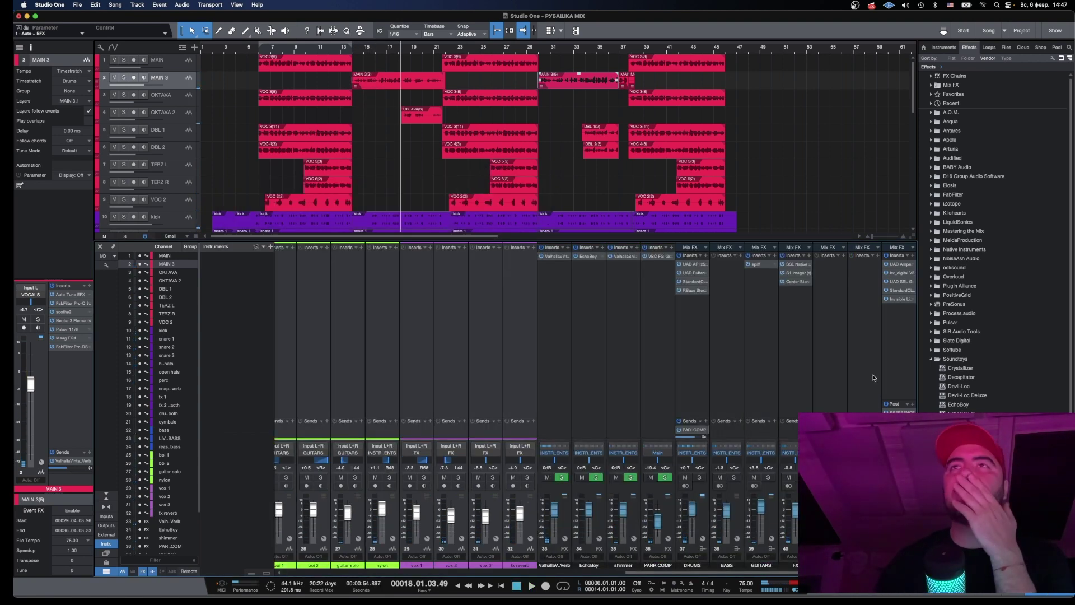
# Add Kramer Tape Stereo as an insert on the VOCALS bus.
pyautogui.click(877, 256)
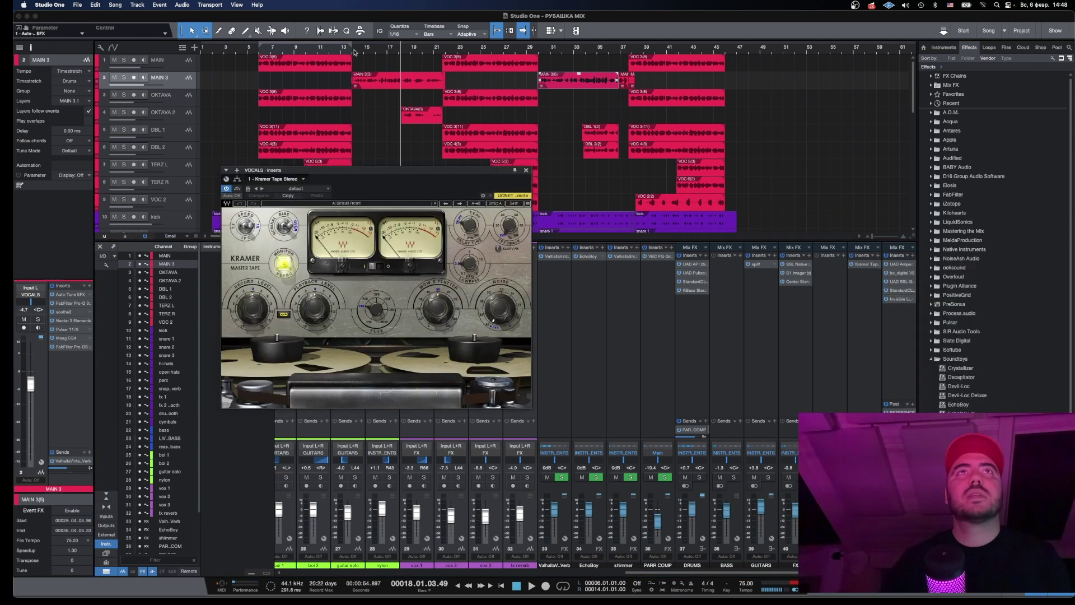
# Lower Clarity to 1.0x in Nectar 3 Elements on the DBL 1 and DBL 2 vocal tracks during playback.
pyautogui.click(356, 51)
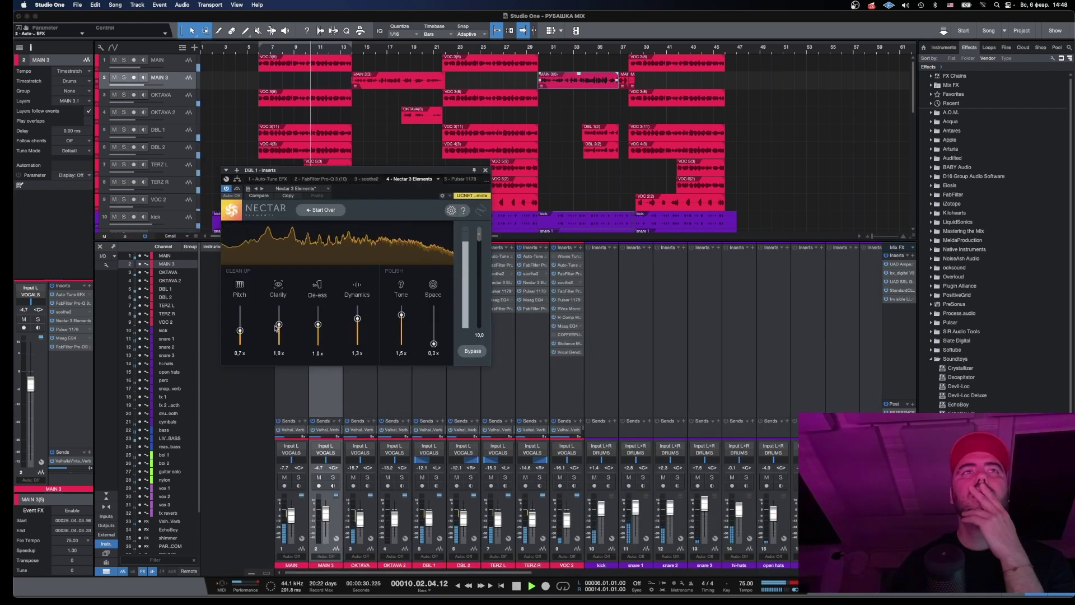
pyautogui.click(485, 169)
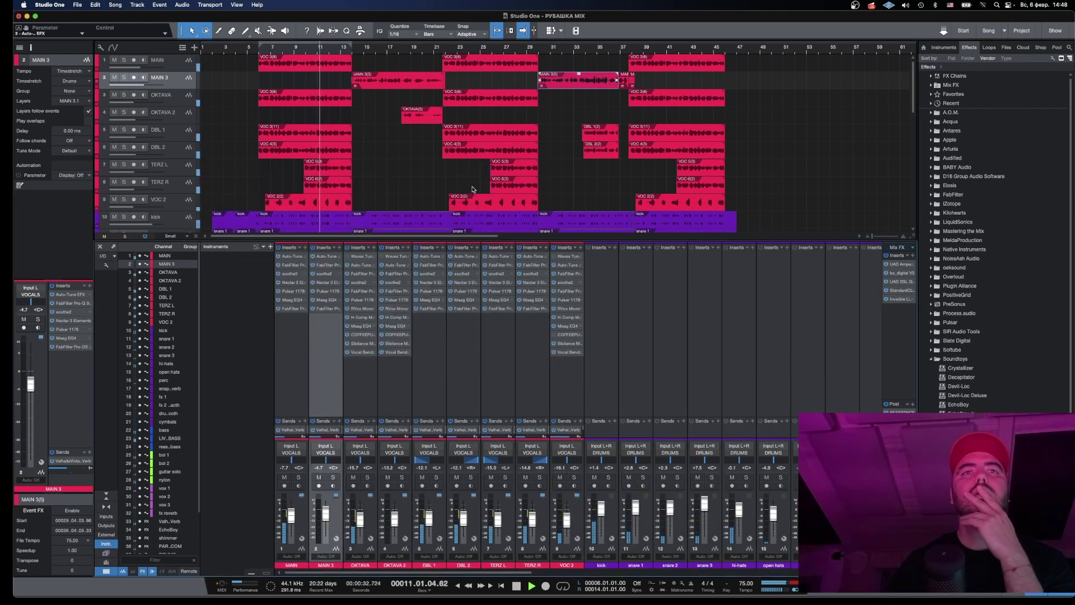
pyautogui.click(463, 283)
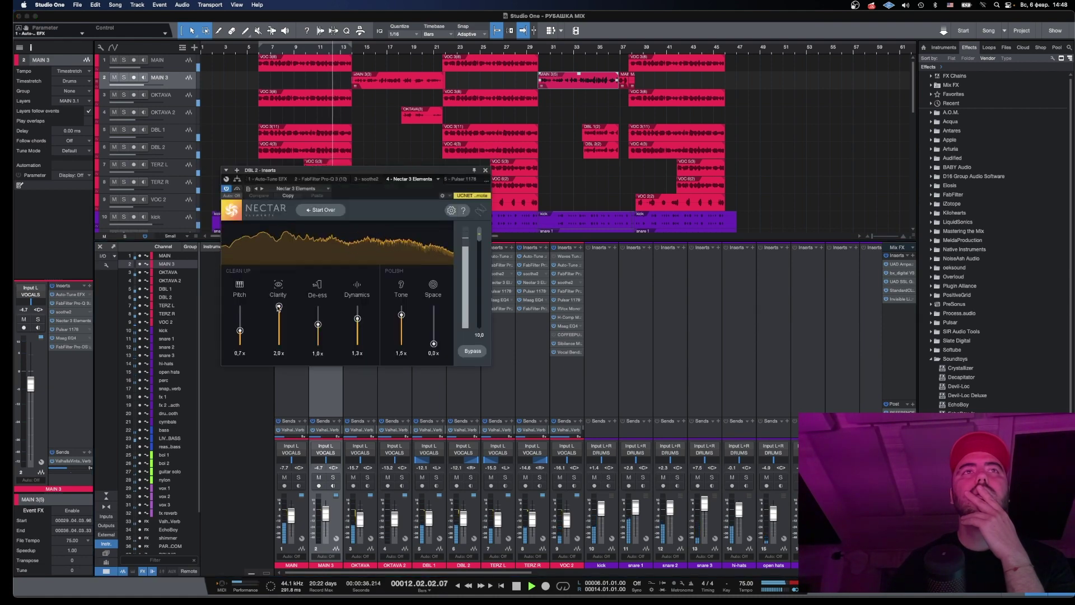
pyautogui.moveTo(279, 330); pyautogui.dragTo(279, 324)
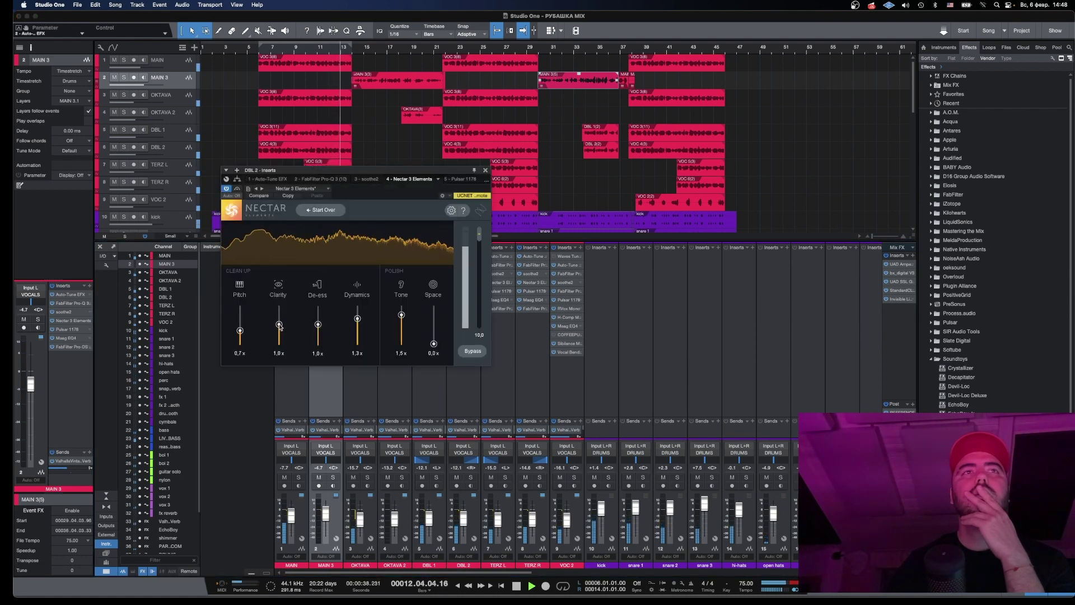
pyautogui.click(485, 170)
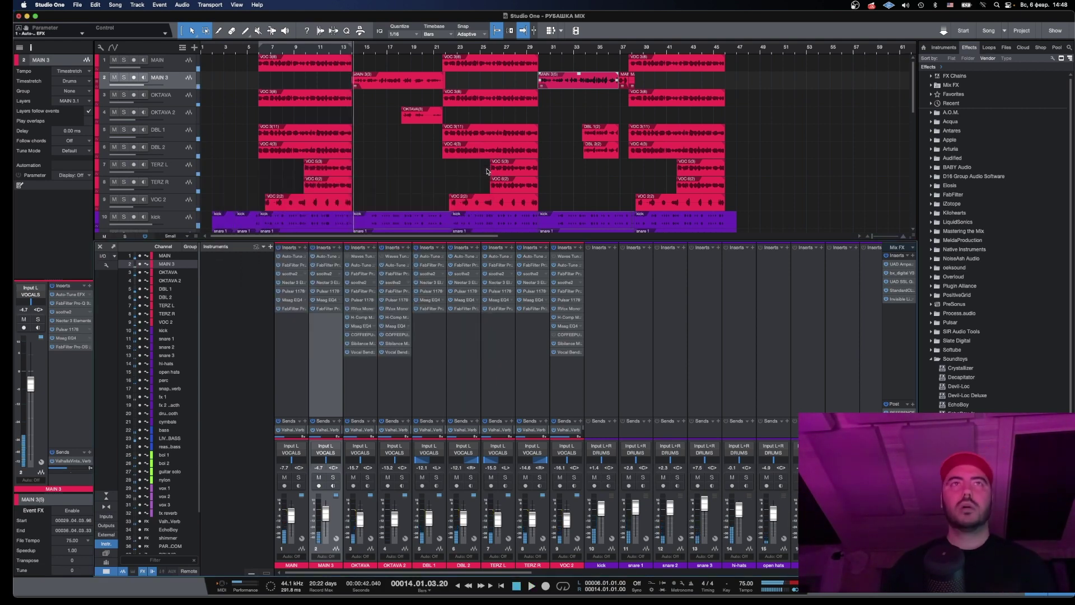
# Play the song from bar 14 to about bar 19 to check the mix.
pyautogui.click(428, 310)
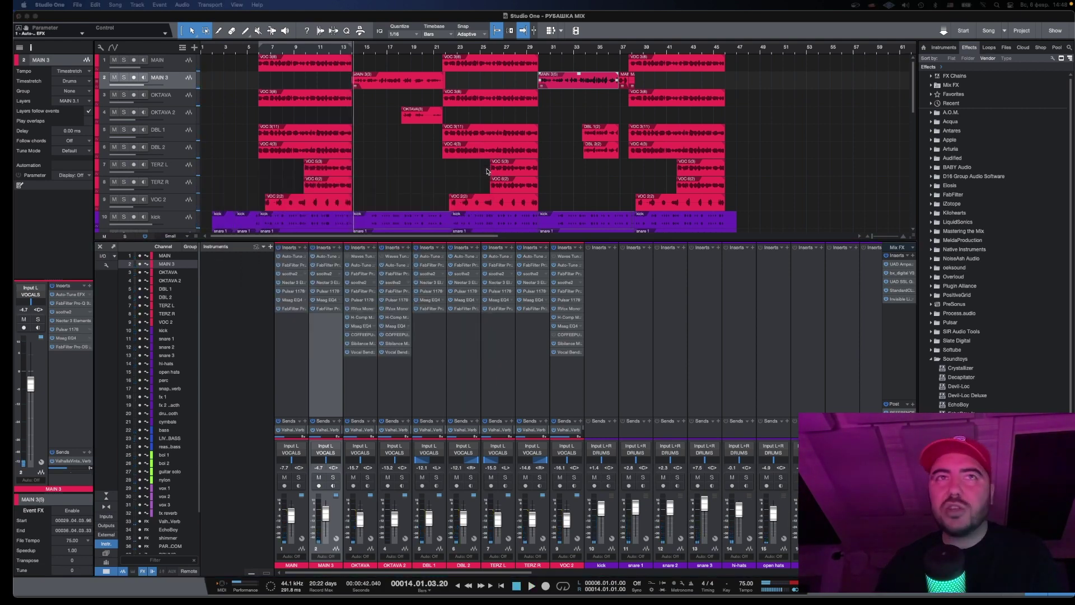
pyautogui.click(415, 399)
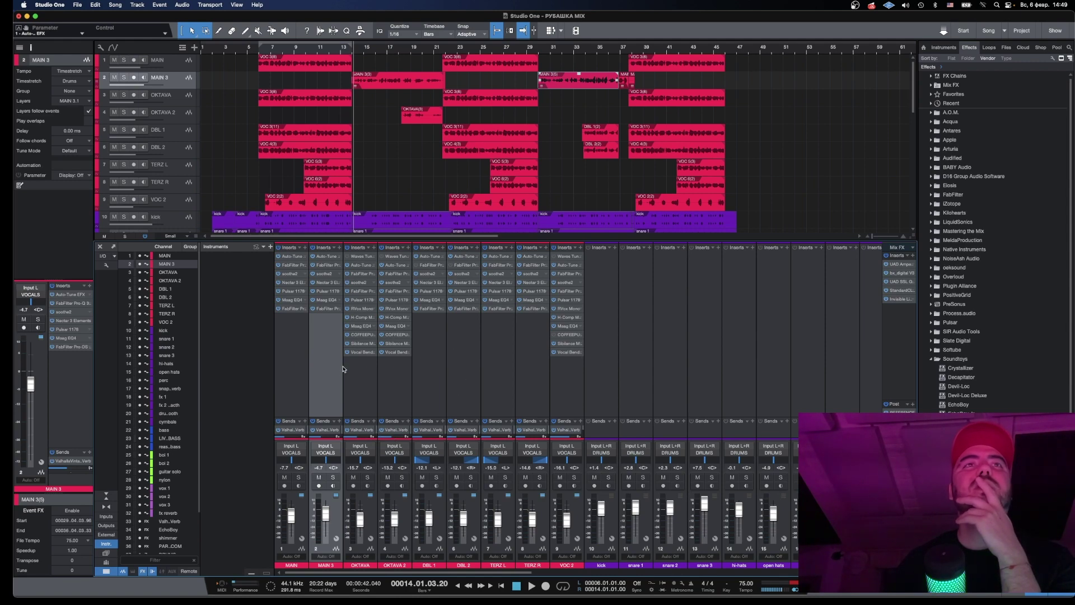
pyautogui.hscroll(5, 319, 280)
pyautogui.press('space')
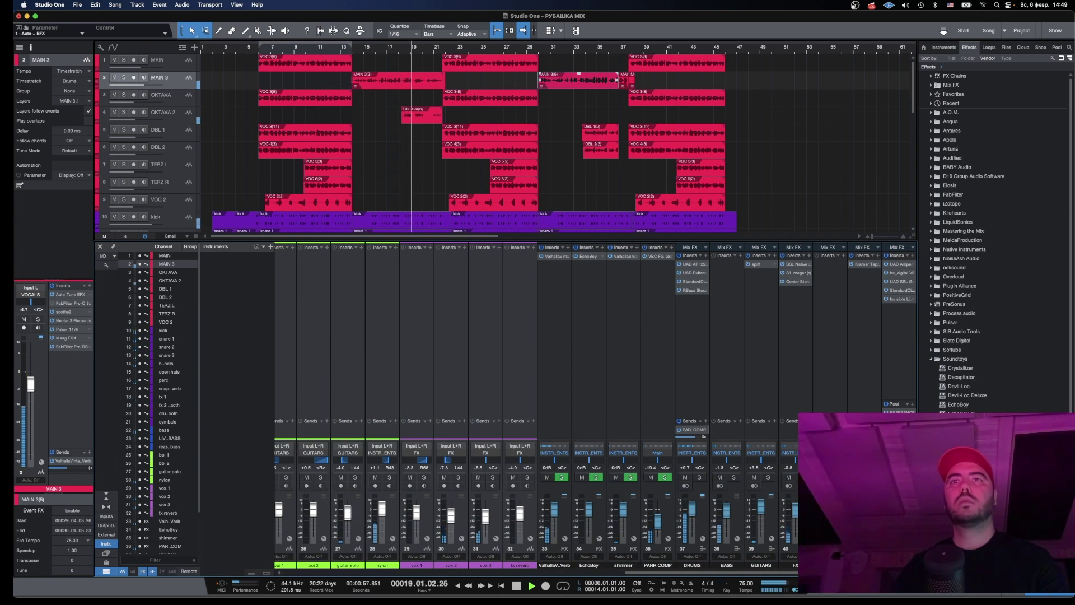
pyautogui.press('space')
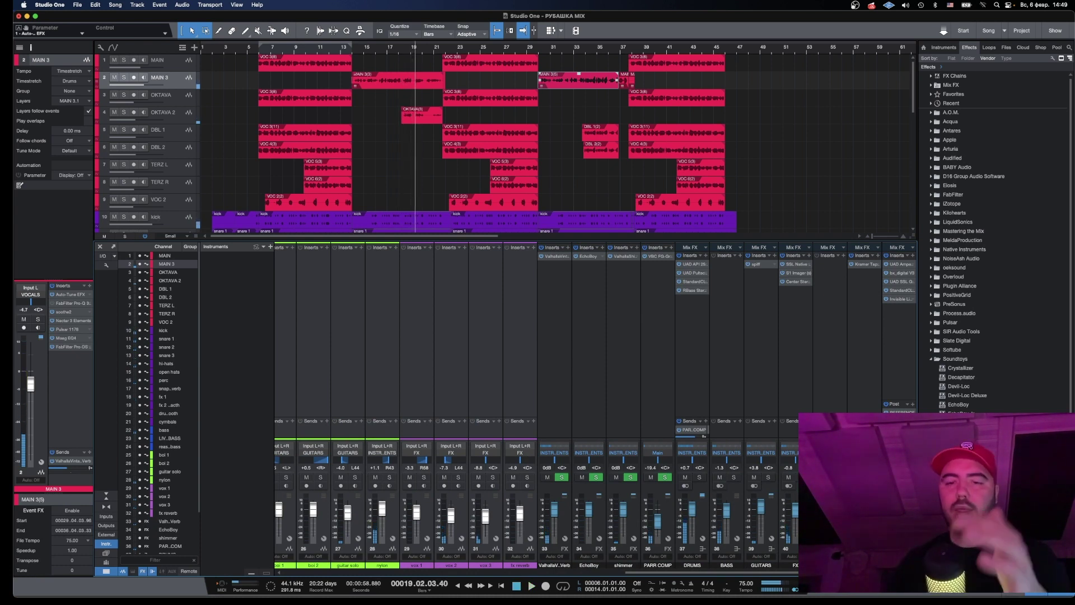
# Set the stereo width to 134 % in bx_digital V3 on the Main bus and cue bar 6.
pyautogui.click(898, 273)
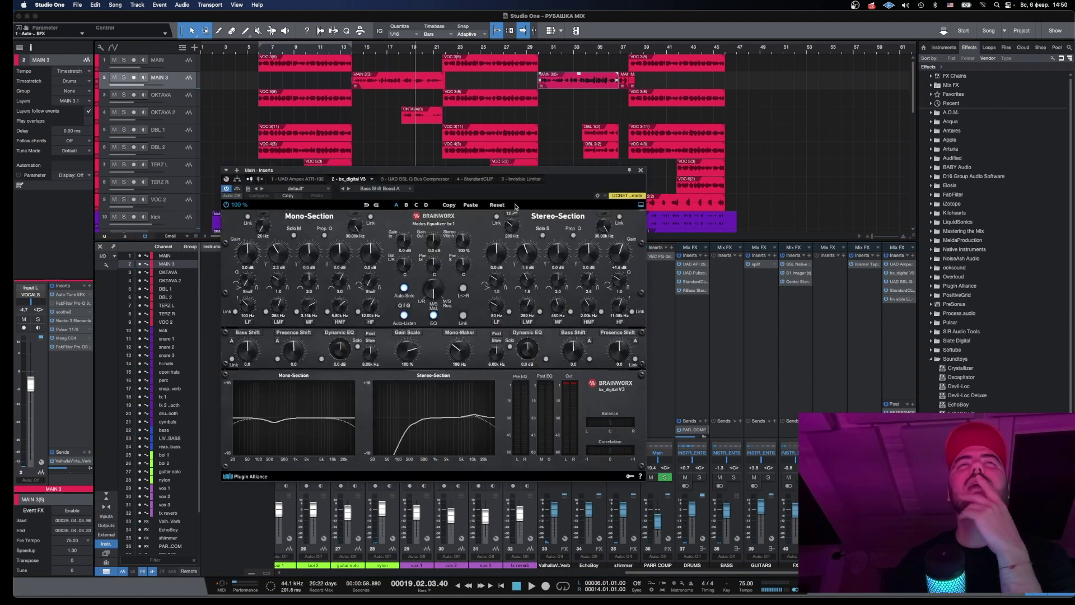
pyautogui.click(463, 242)
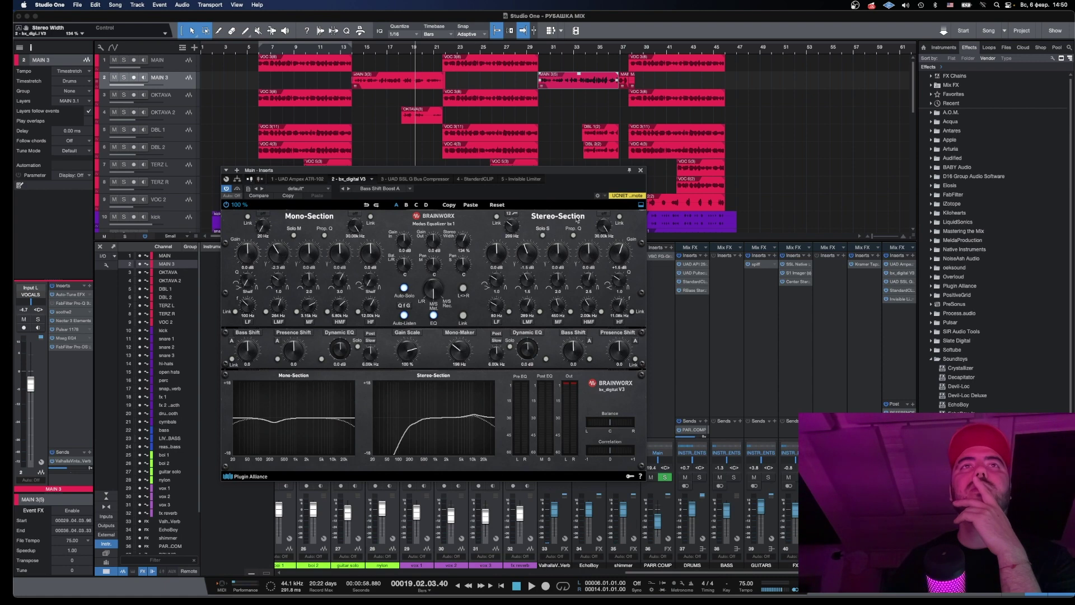
pyautogui.click(262, 51)
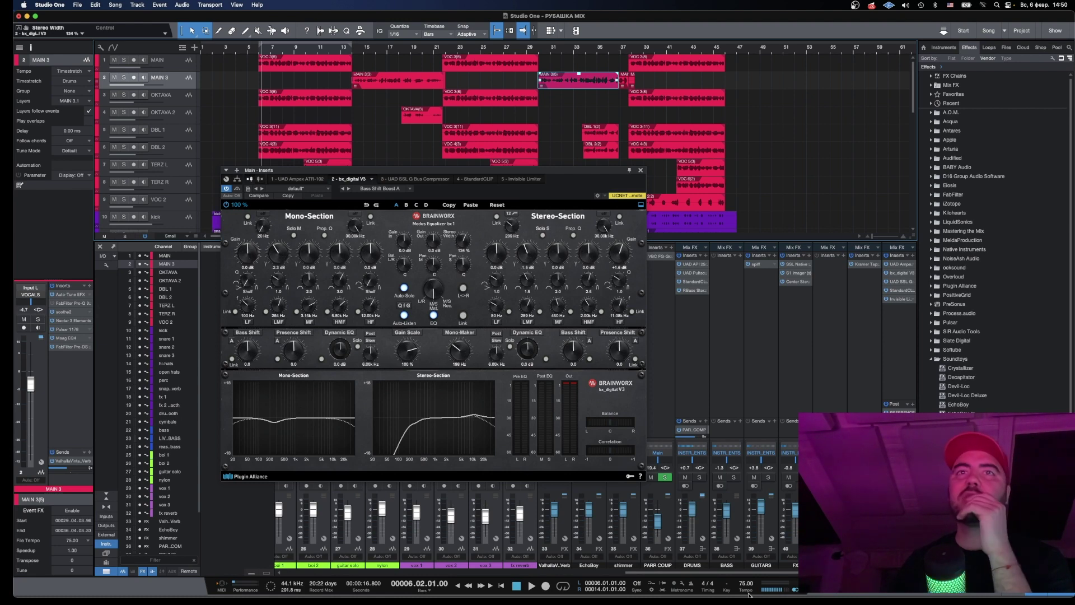
pyautogui.press('super+w')
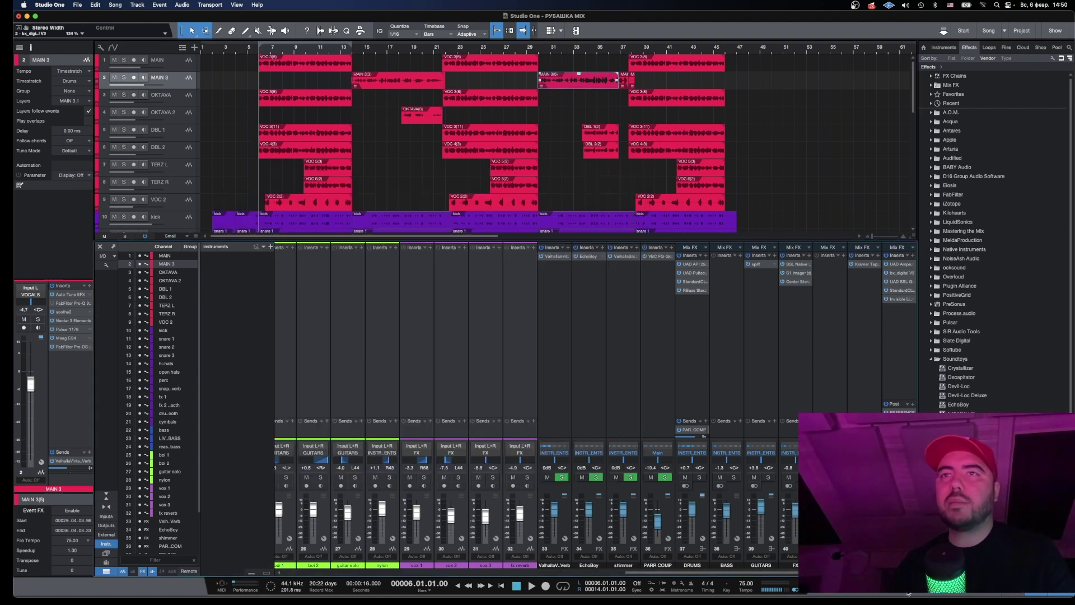
# Insert soothe2 on the INSTRUMENTS bus.
pyautogui.click(843, 255)
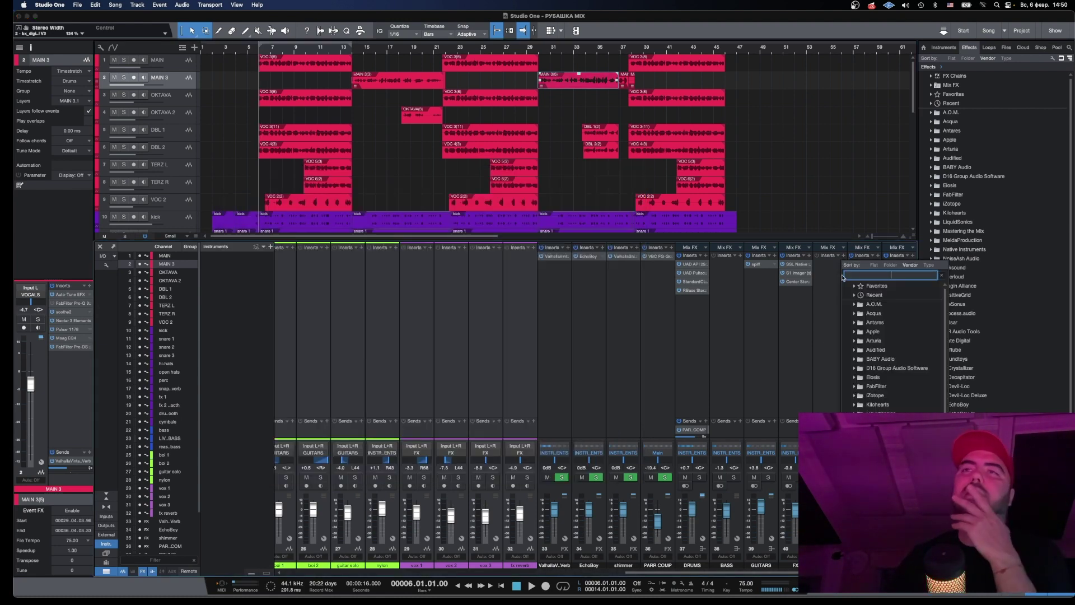
pyautogui.scroll(-3, 878, 377)
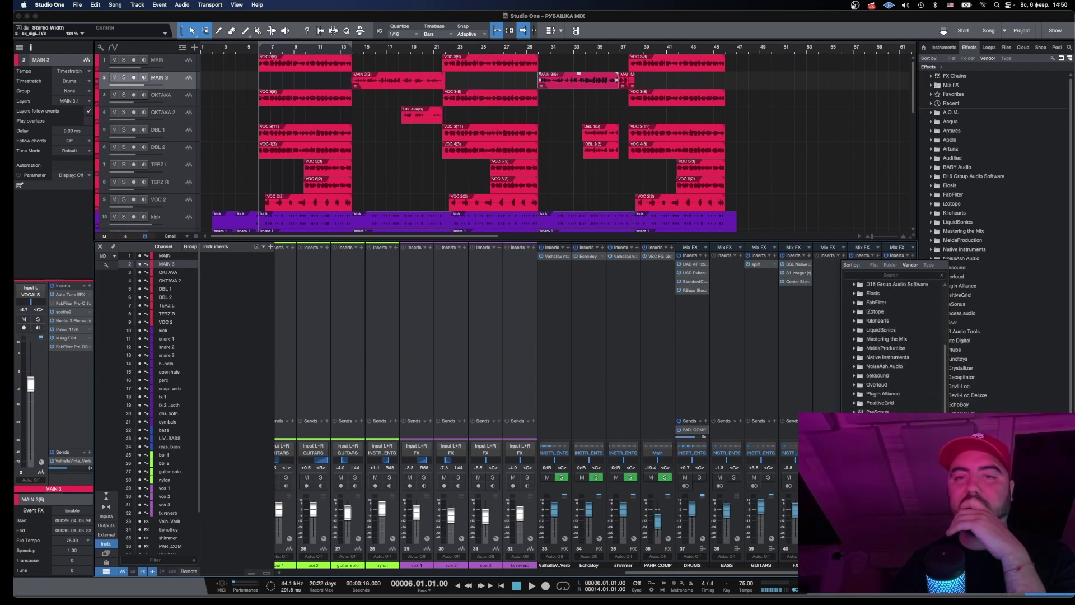
pyautogui.press('Escape')
pyautogui.click(843, 255)
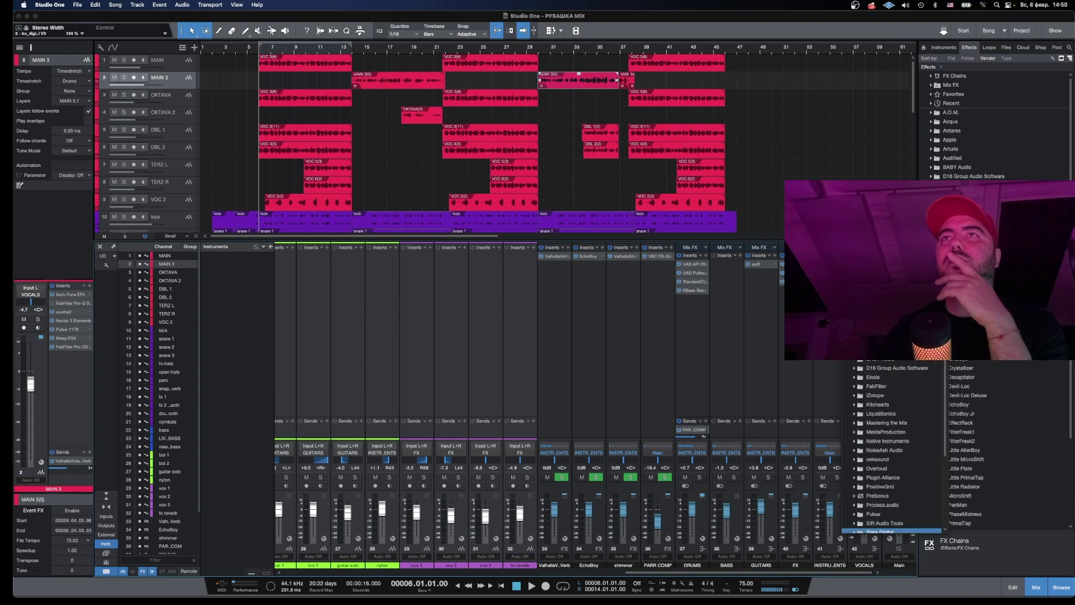
pyautogui.click(877, 459)
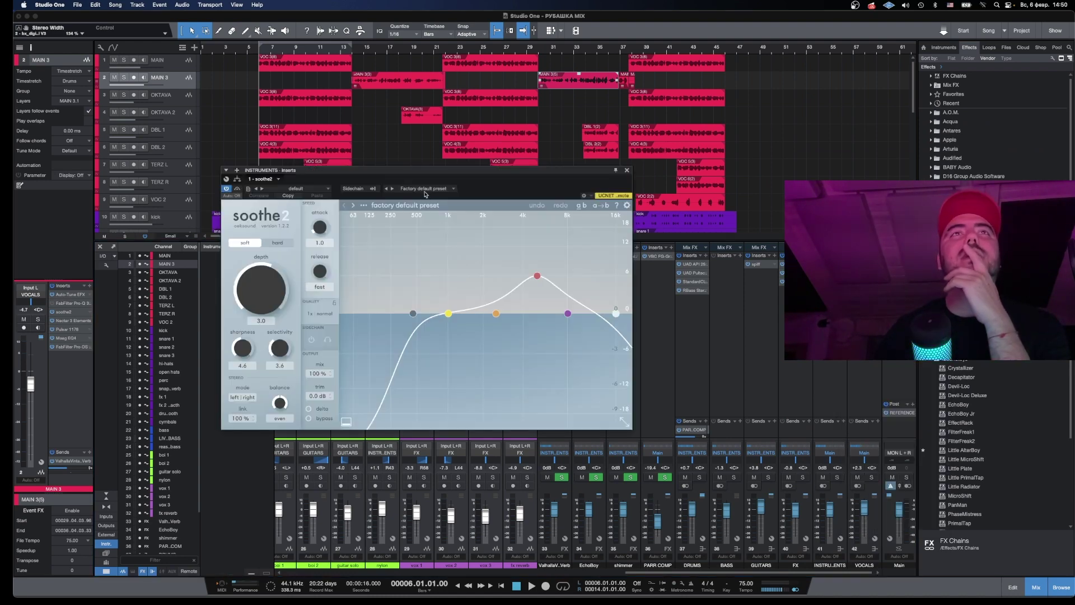
# Sidechain soothe2 from the VOCALS bus, flatten band 3 at about 2.1 kHz, and set the low cut to about 287 Hz.
pyautogui.click(374, 188)
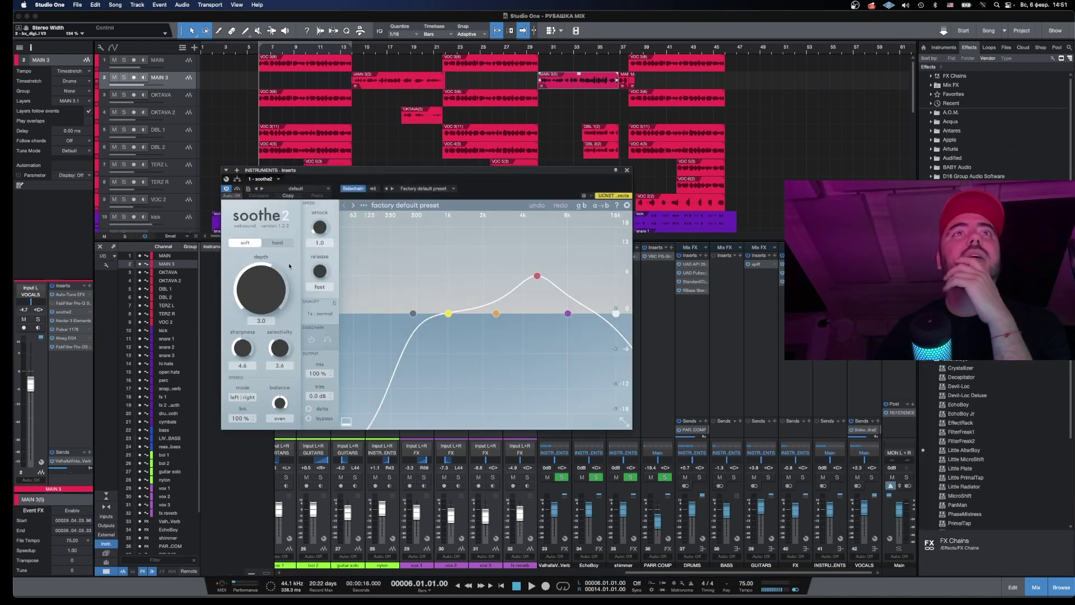
pyautogui.click(311, 339)
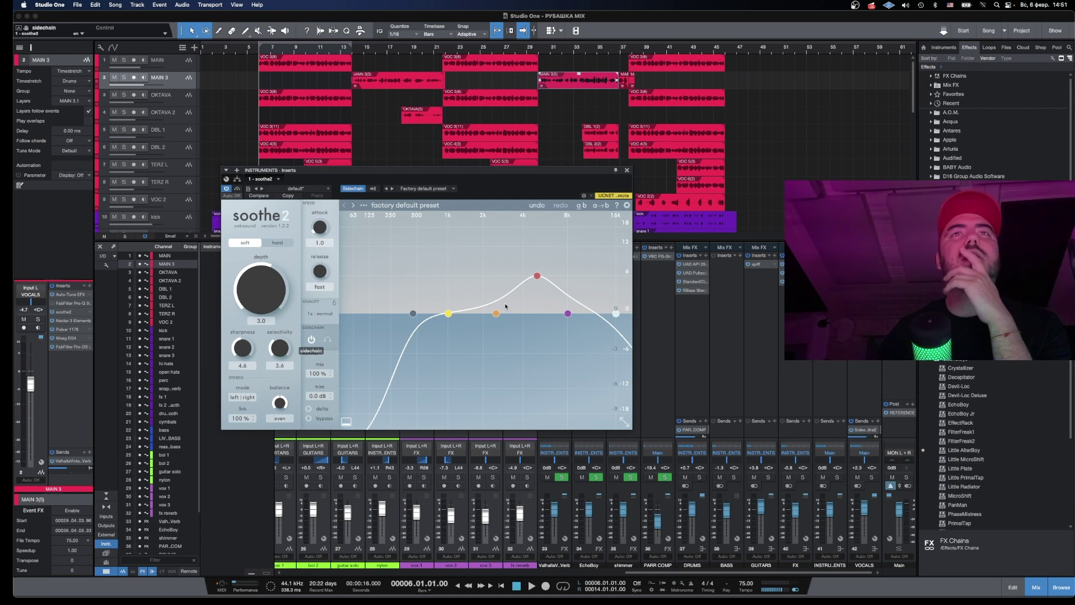
pyautogui.moveTo(536, 275); pyautogui.dragTo(486, 311)
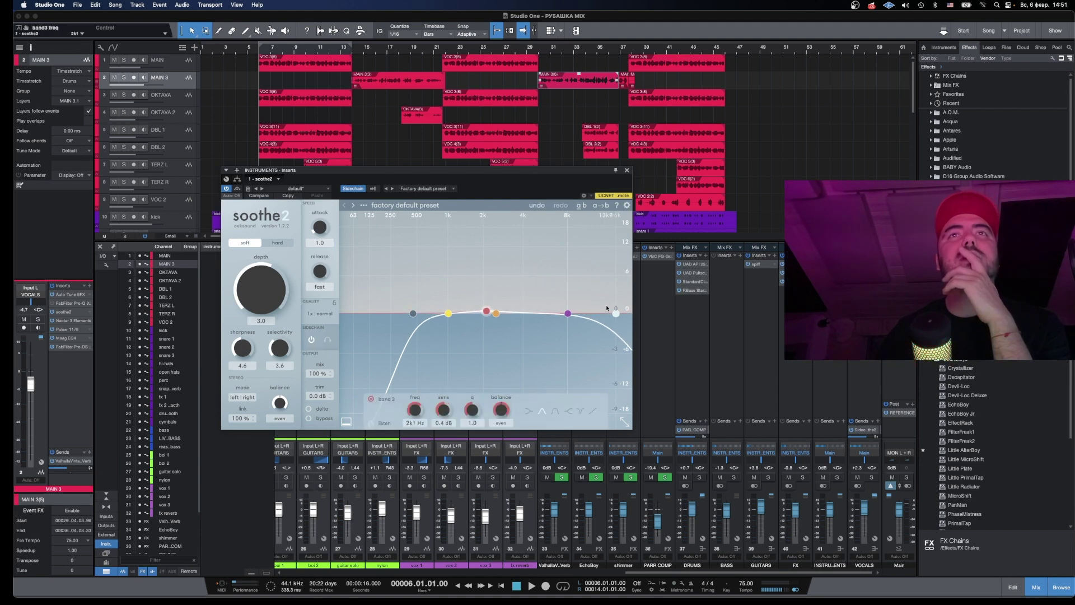
pyautogui.moveTo(413, 313); pyautogui.dragTo(395, 313)
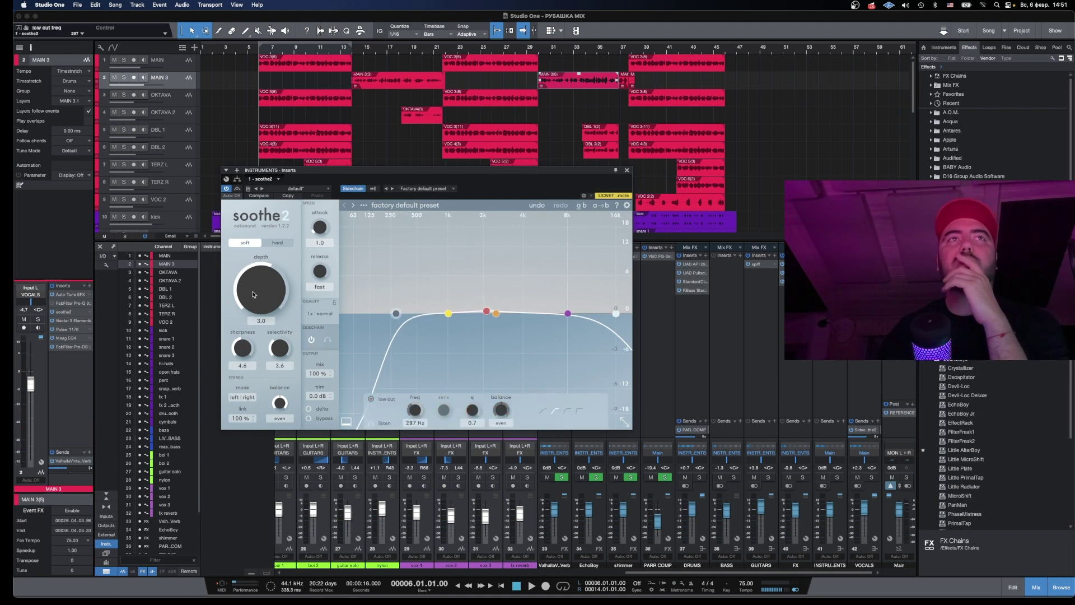
# Set soothe2's depth to about 6.4 on the INSTRUMENTS bus while the song plays.
pyautogui.moveTo(253, 295); pyautogui.dragTo(260, 299)
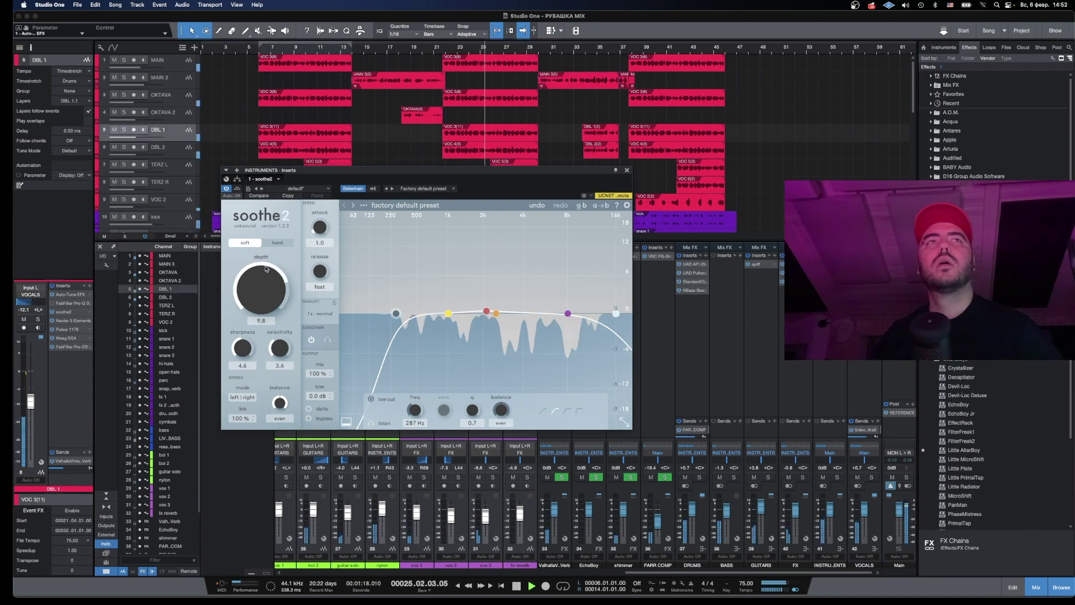
pyautogui.scroll(-2, 259, 283)
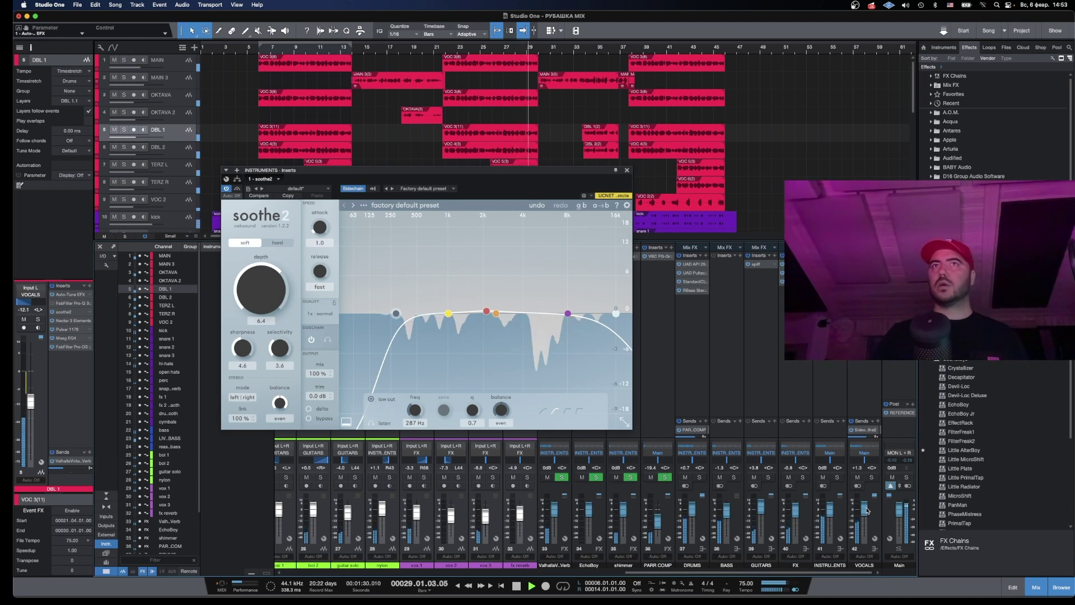
pyautogui.moveTo(249, 259); pyautogui.dragTo(255, 292)
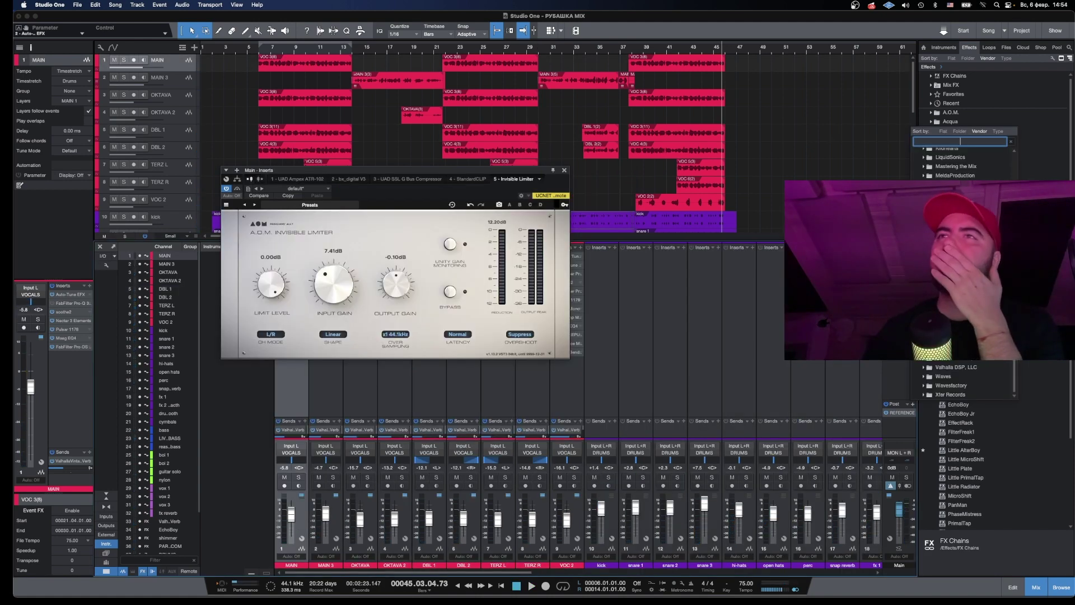
# Add WLM Plus Stereo to the Main bus's post-fader effects and play from bar 21 beat 4 to measure loudness.
pyautogui.click(940, 376)
pyautogui.scroll(-5, 963, 269)
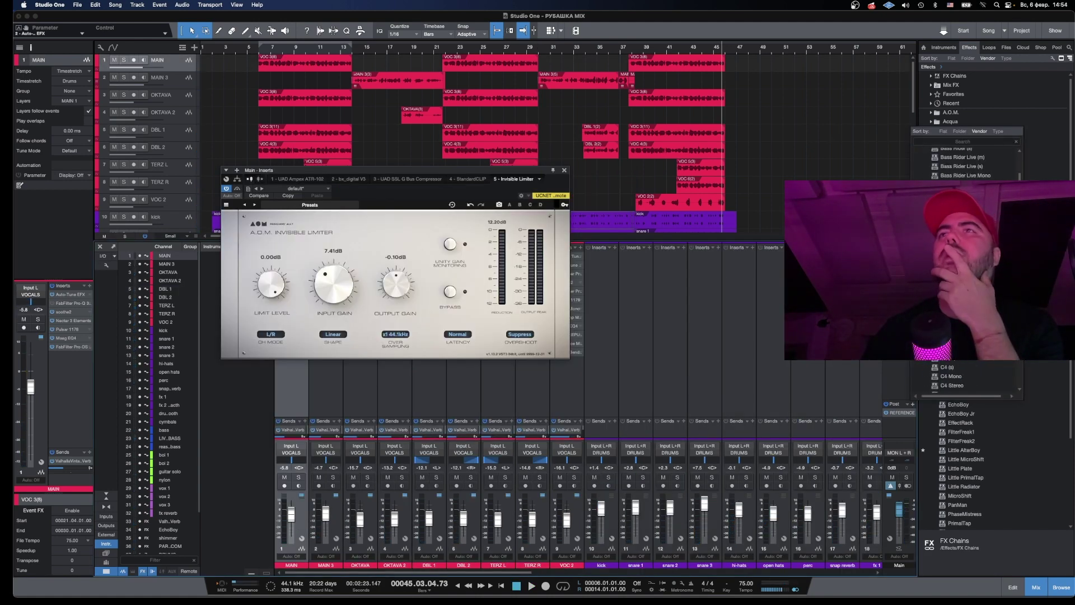
pyautogui.scroll(-10, 963, 269)
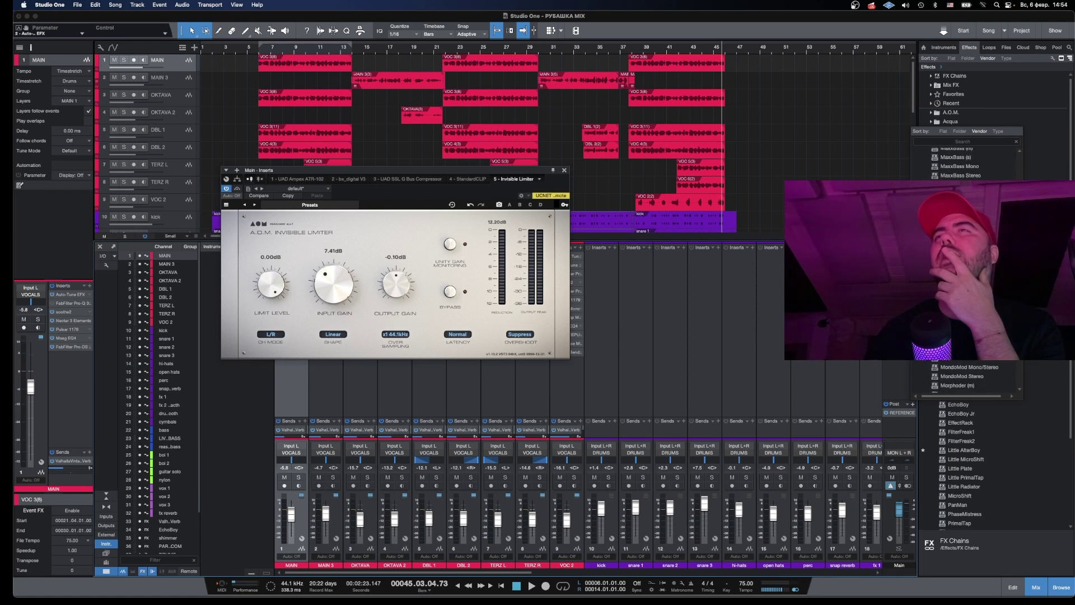
pyautogui.scroll(-3, 963, 269)
pyautogui.scroll(-8, 963, 269)
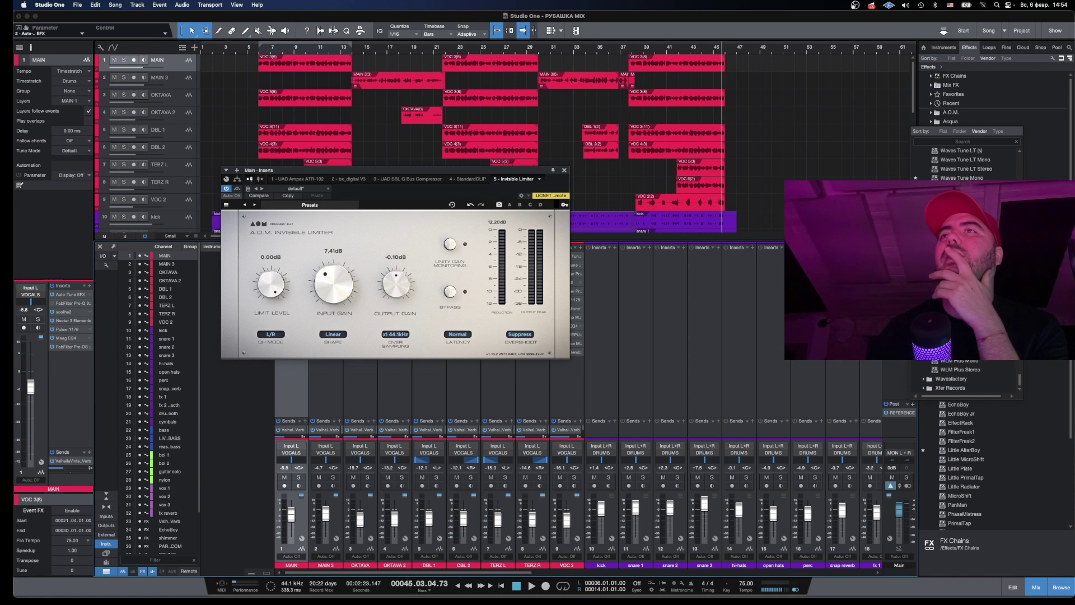
pyautogui.doubleClick(978, 374)
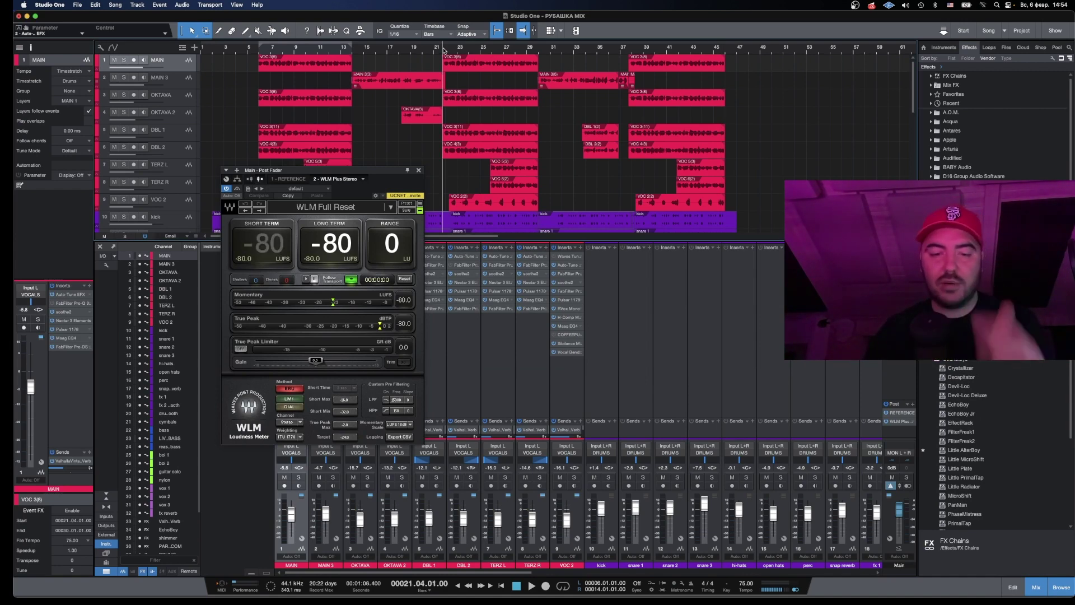
pyautogui.press('space')
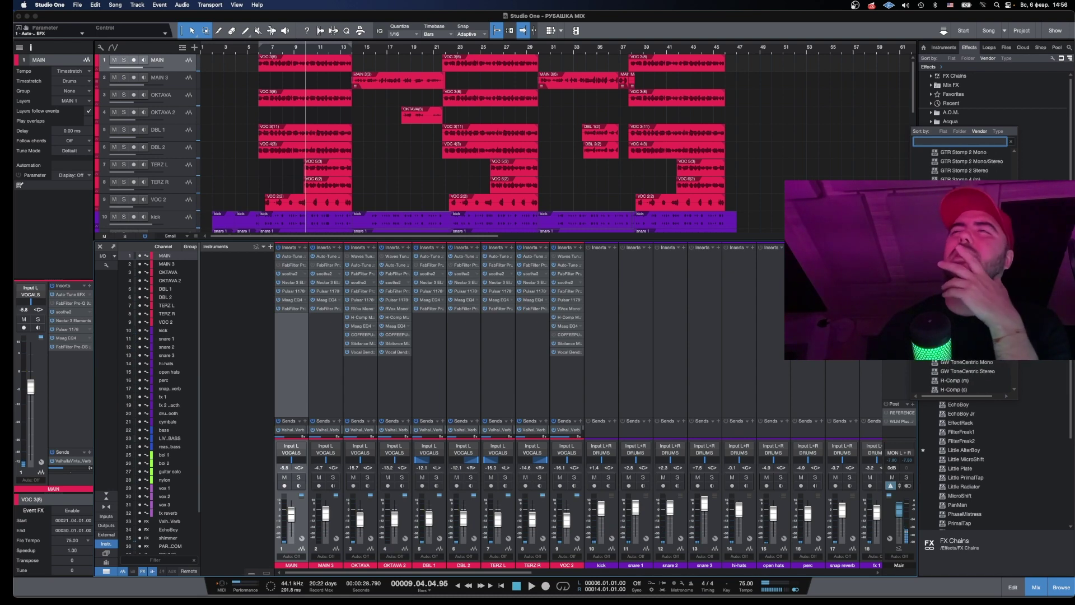
# Add PAZ Meters Stereo to the Main bus's post-fader effects and switch it from Peak to RMS during playback from bar 5 beat 4.
pyautogui.scroll(-15, 963, 269)
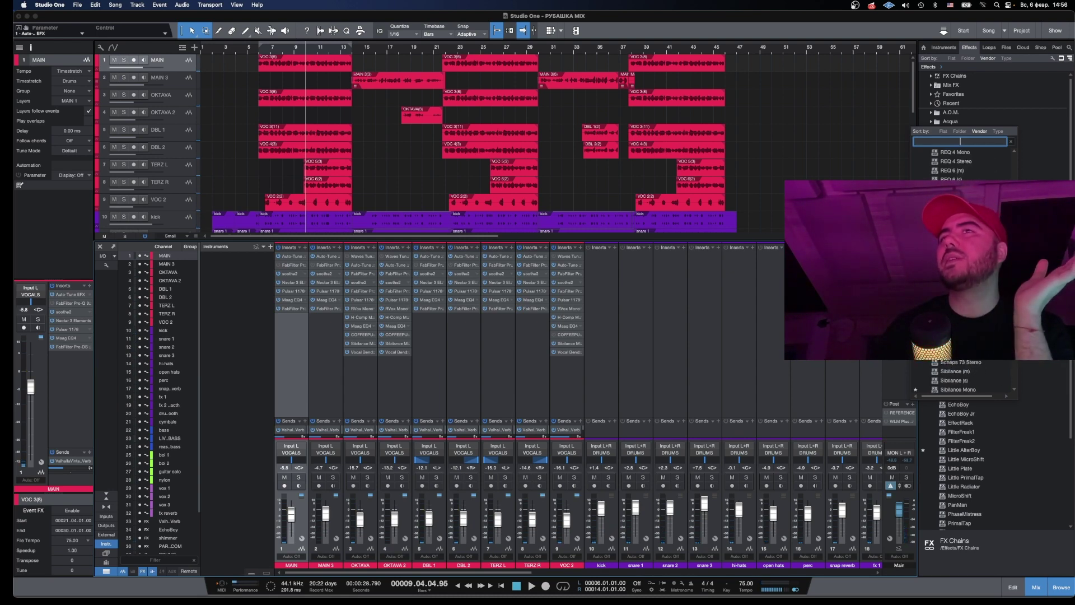
pyautogui.click(988, 364)
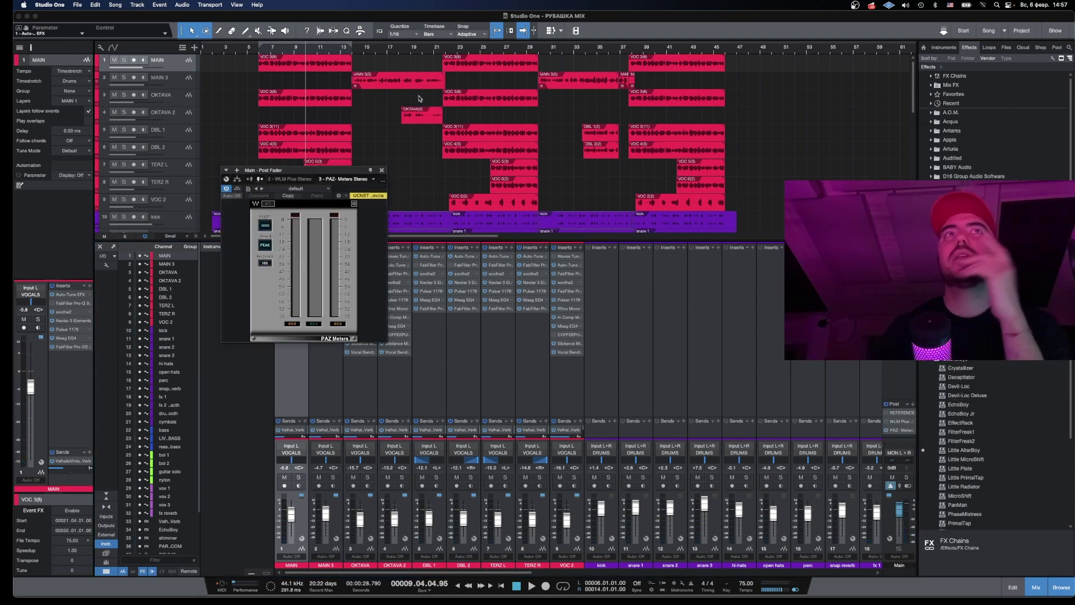
pyautogui.click(257, 49)
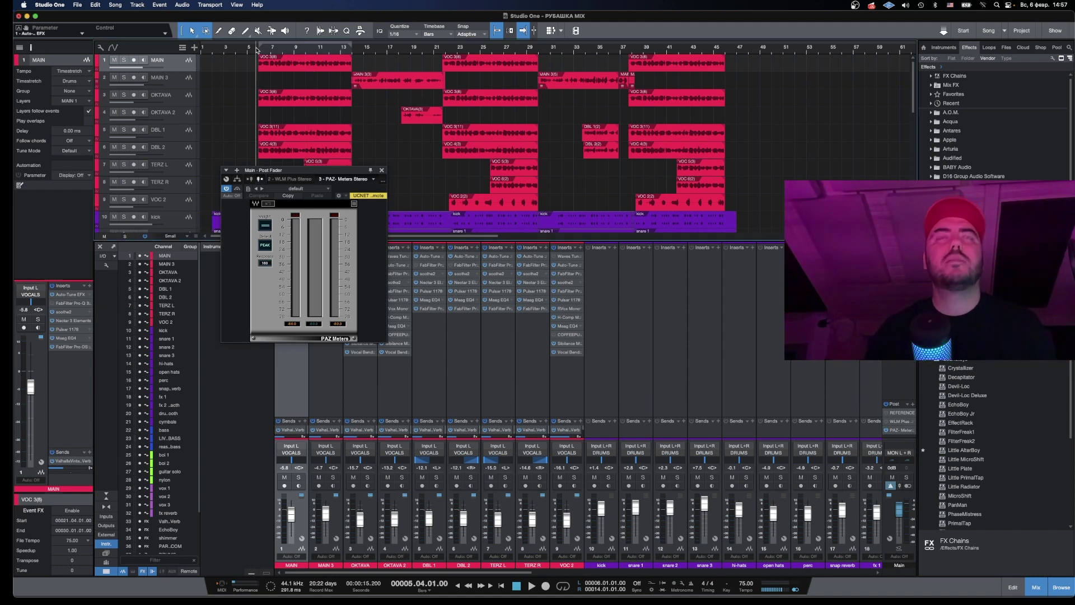
pyautogui.press('space')
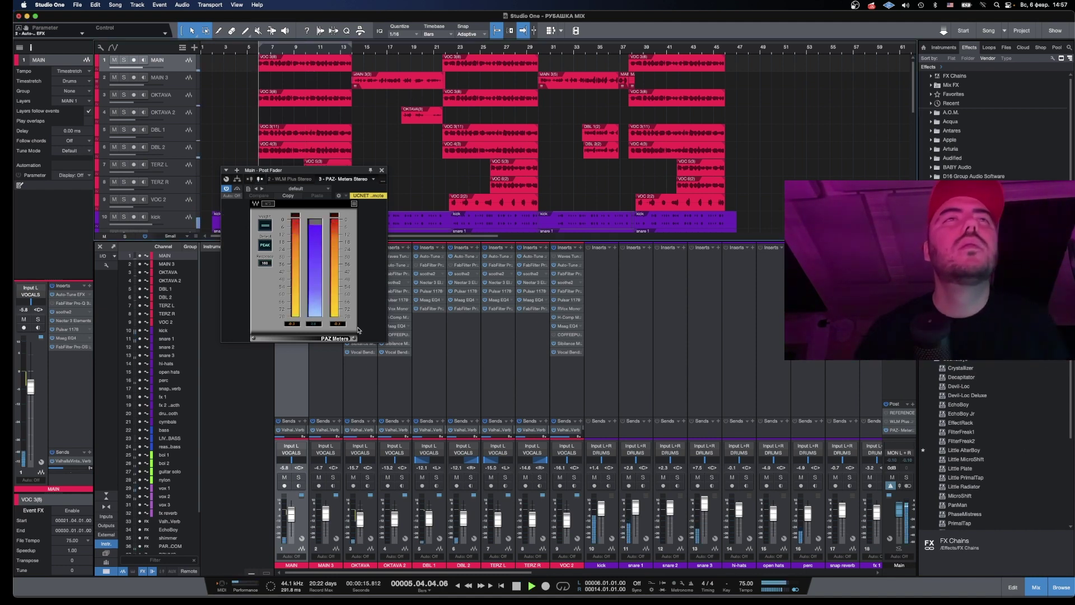
pyautogui.click(265, 244)
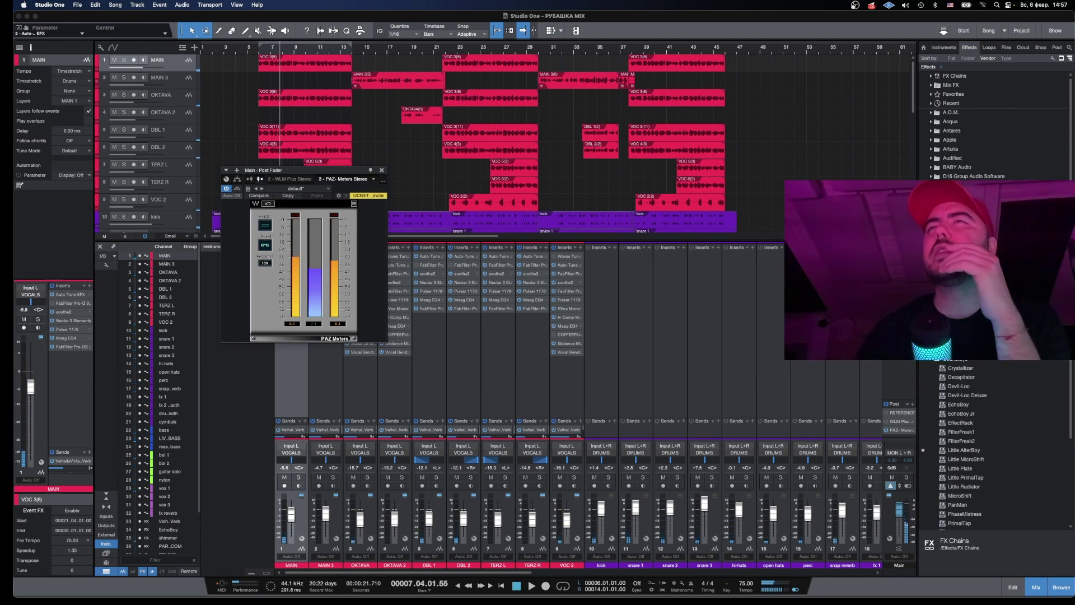
# Set Invisible Limiter's Input Gain on the Main bus to about 6.15 dB, with PAZ Meters placed beside it during playback.
pyautogui.click(421, 322)
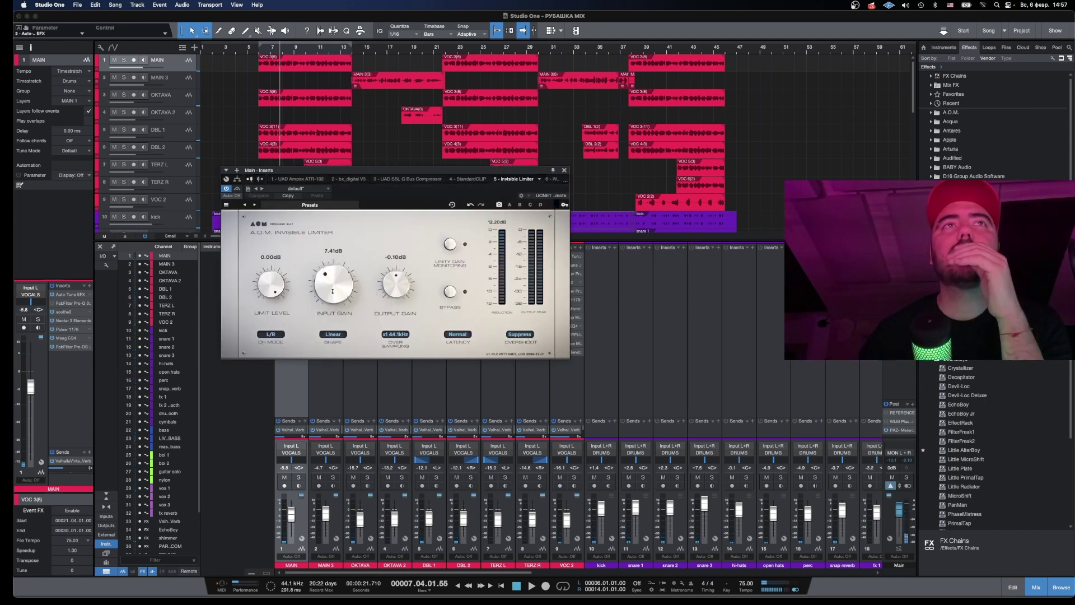
pyautogui.moveTo(333, 290); pyautogui.dragTo(332, 295)
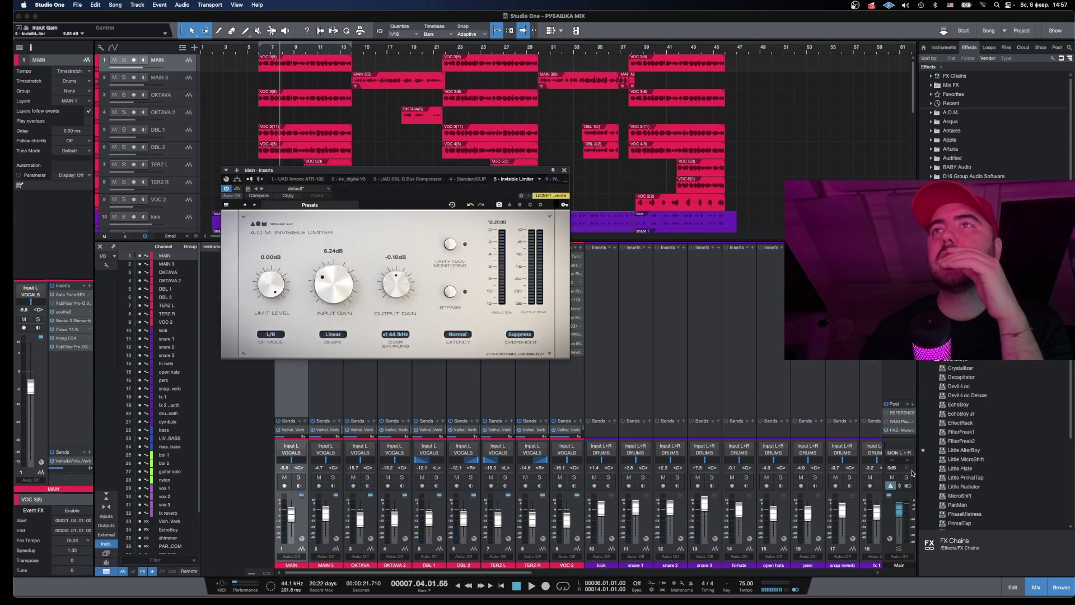
pyautogui.click(900, 431)
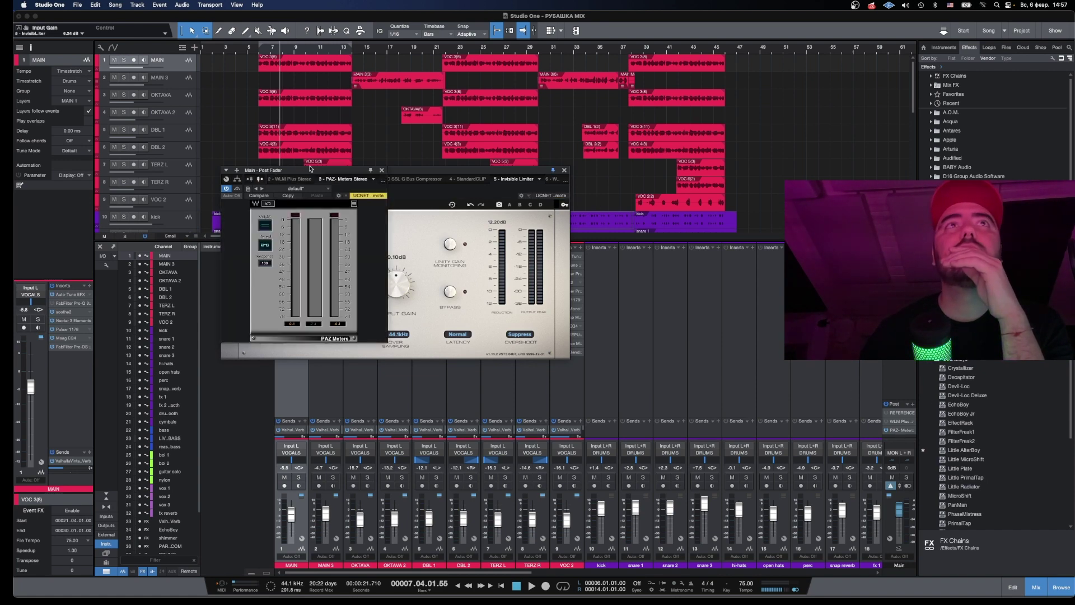
pyautogui.moveTo(311, 168); pyautogui.dragTo(676, 163)
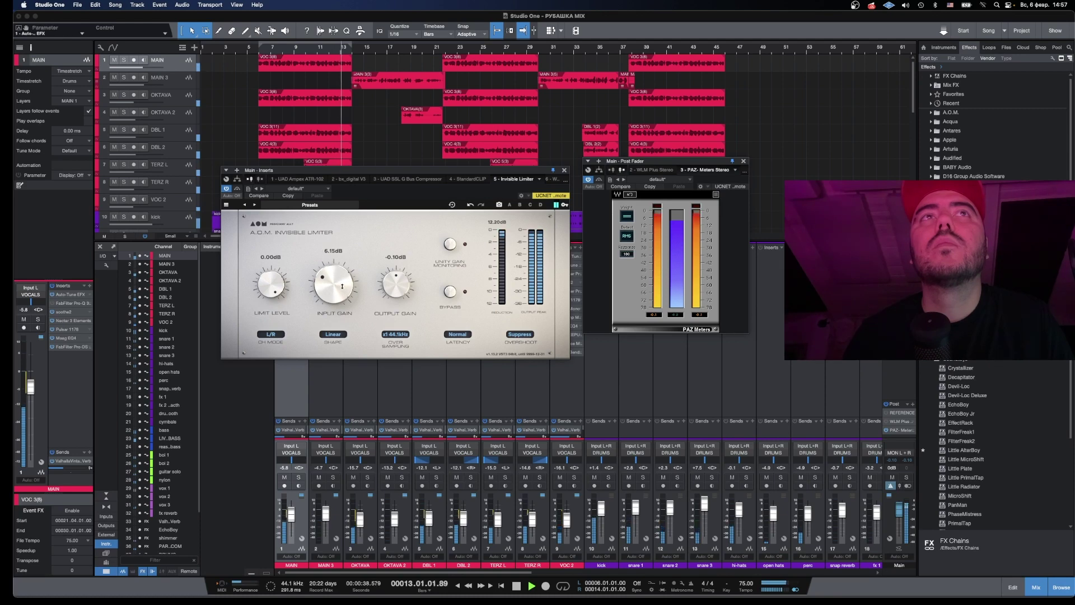
pyautogui.click(681, 261)
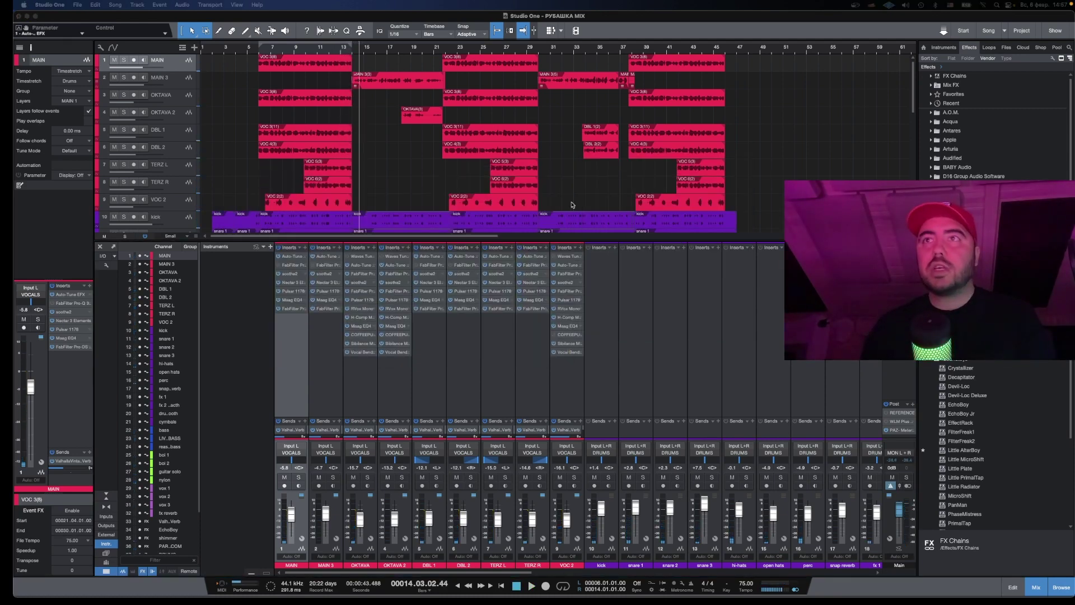
# Open the REFERENCE plug-in in the Main bus's post-fader effects.
pyautogui.click(901, 413)
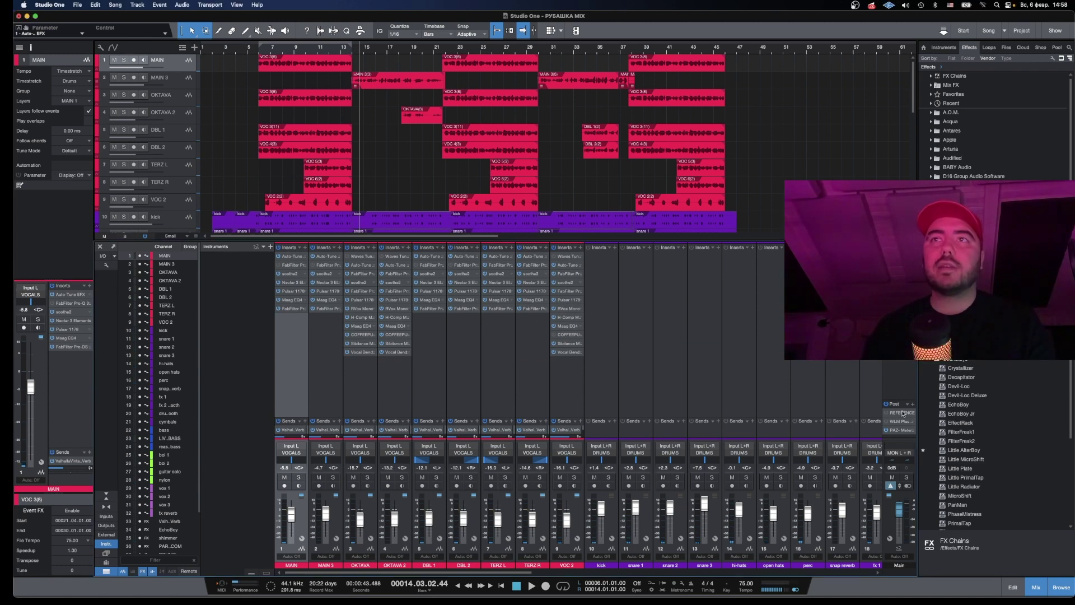